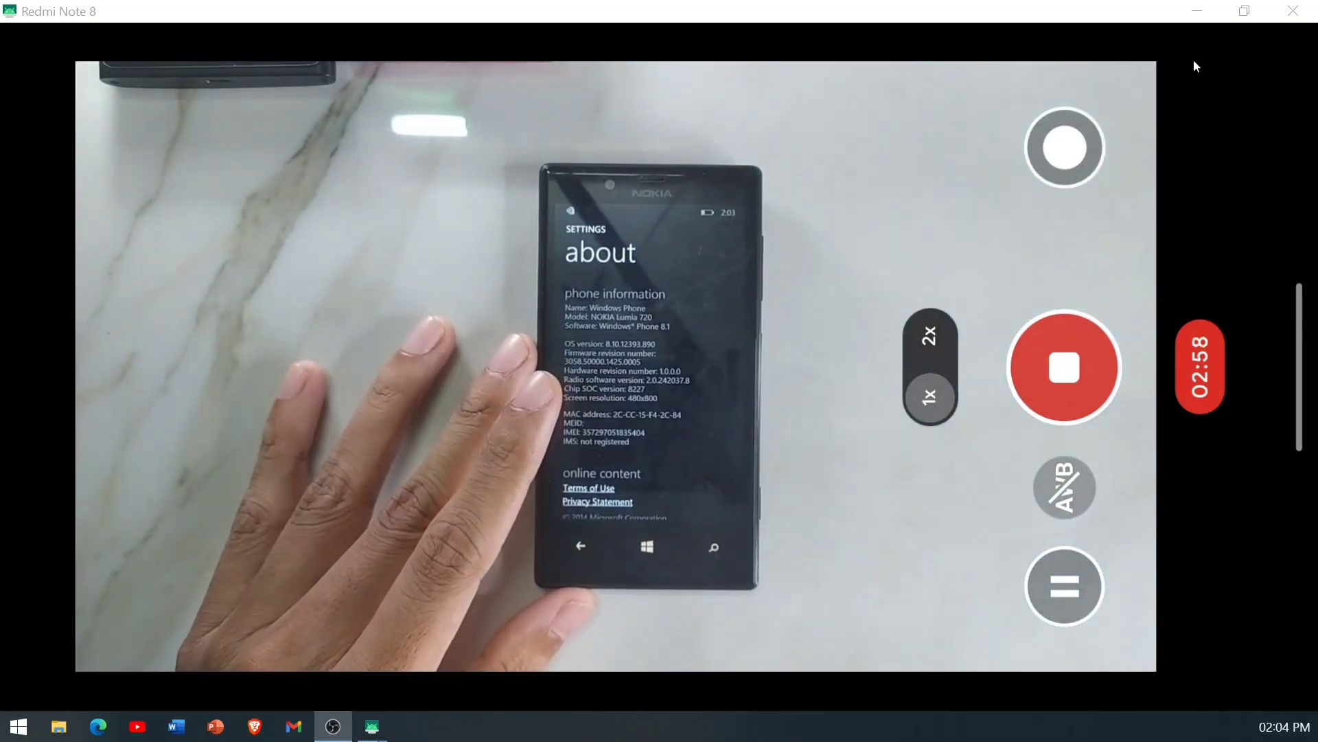
Restore the maximized Redmi Note 8 scrcpy mirror to a normal window.
left_click(1260, 10)
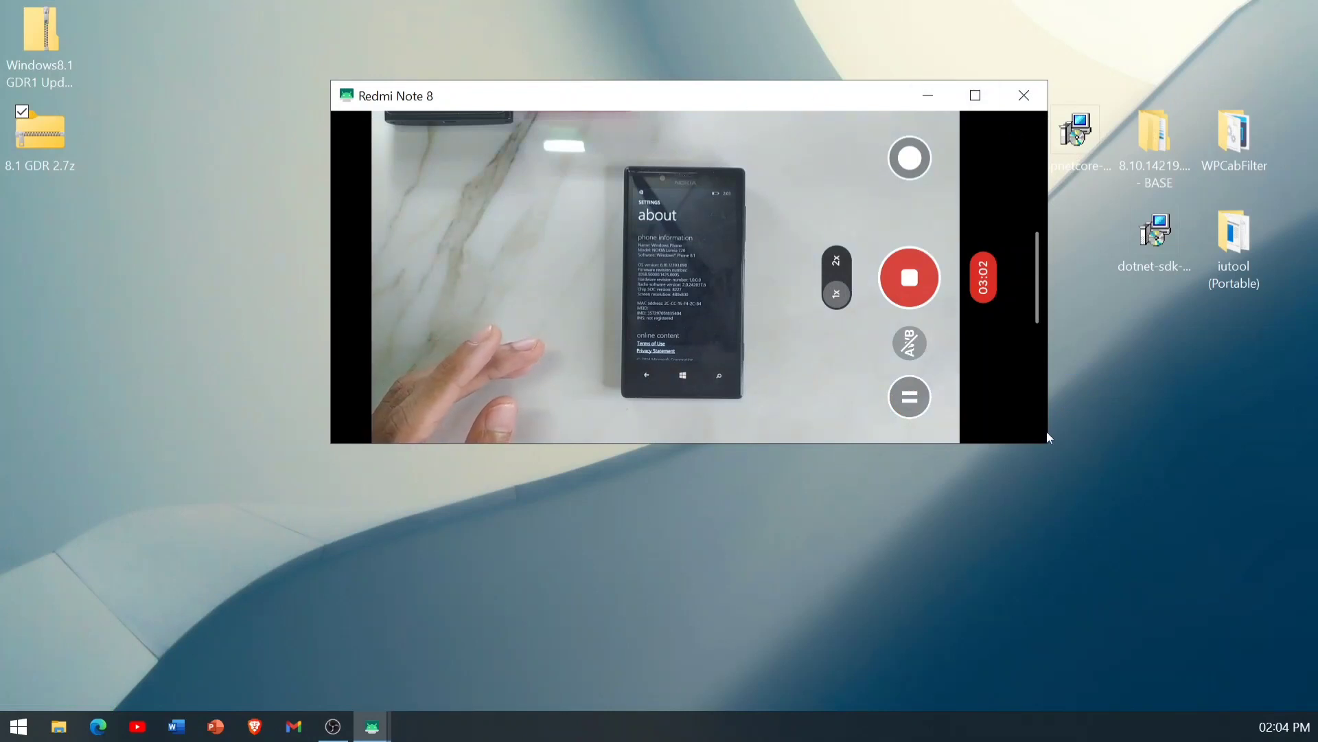
Shrink the phone mirror, move the five tool icons left, and park the mirror top-right.
left_click_drag(1047, 445, 921, 357)
mouse_move(577, 100)
left_mouse_down()
mouse_move(564, 134)
mouse_move(587, 118)
left_mouse_up()
left_click(1234, 247, "shift")
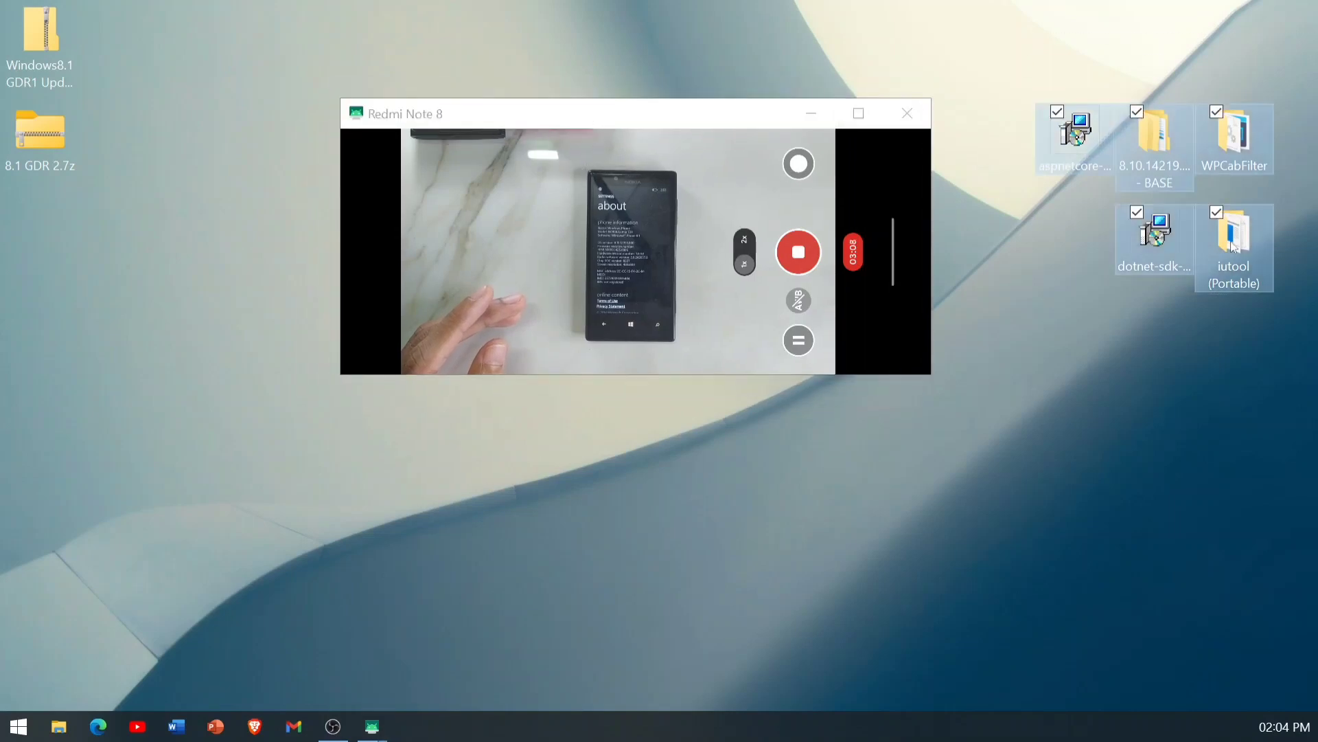
left_click_drag(1129, 134, 172, 237)
left_click_drag(640, 118, 1025, 64)
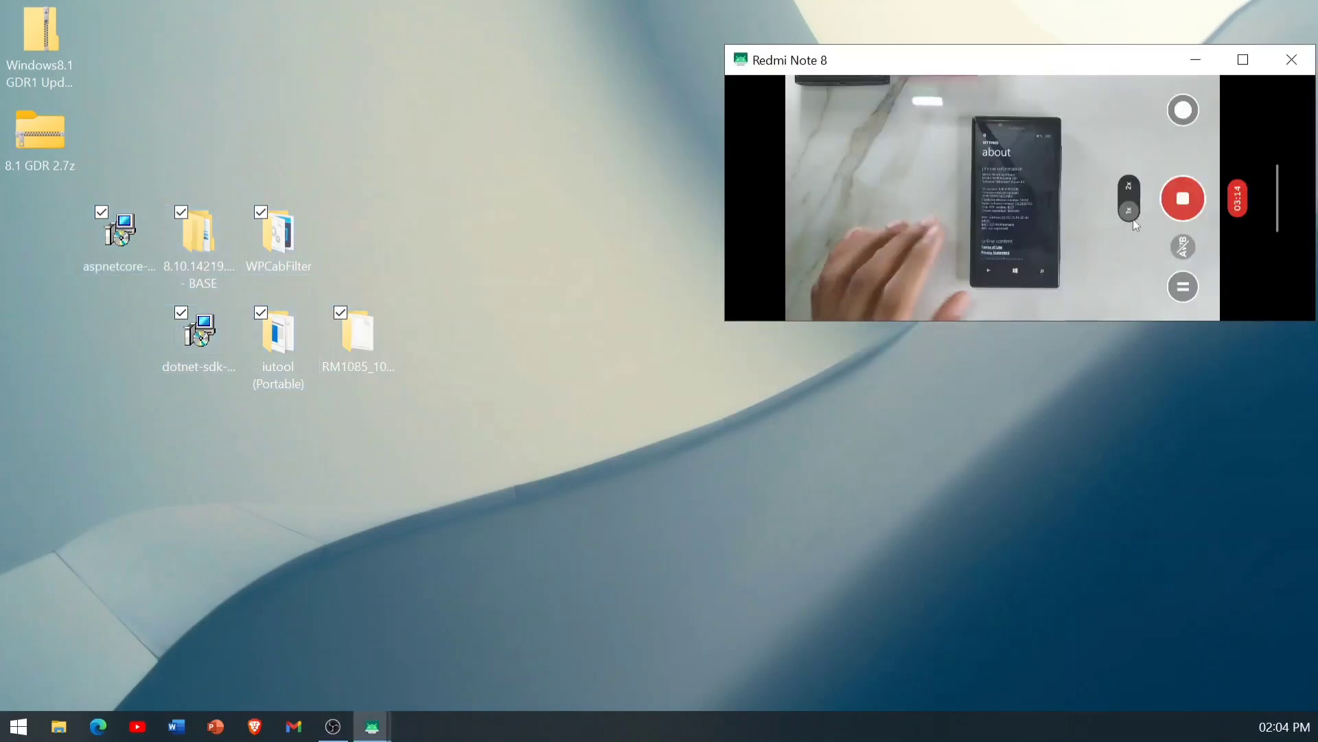
left_click(279, 509)
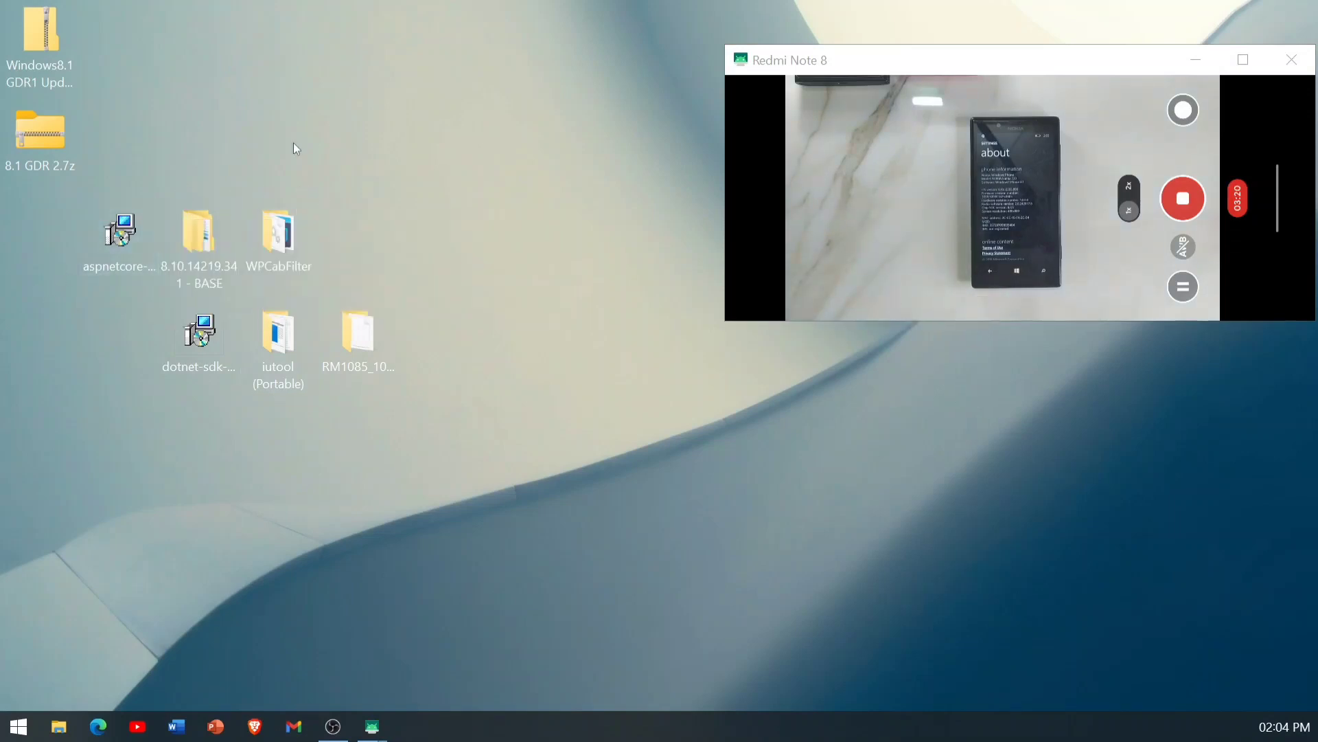
Delete the RM1085 firmware folder from the desktop.
left_click_drag(362, 119, 89, 460)
left_click(405, 364)
mouse_move(364, 343)
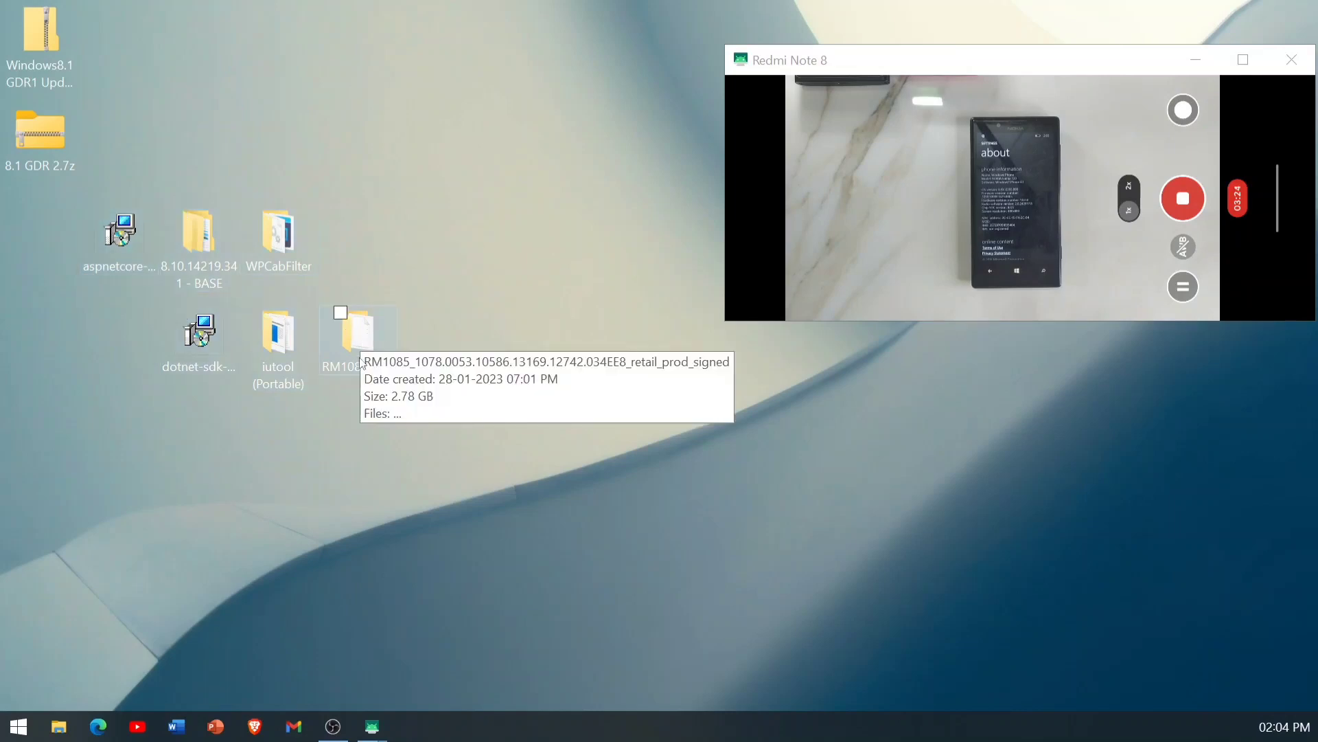
left_click_drag(361, 363, 686, 492)
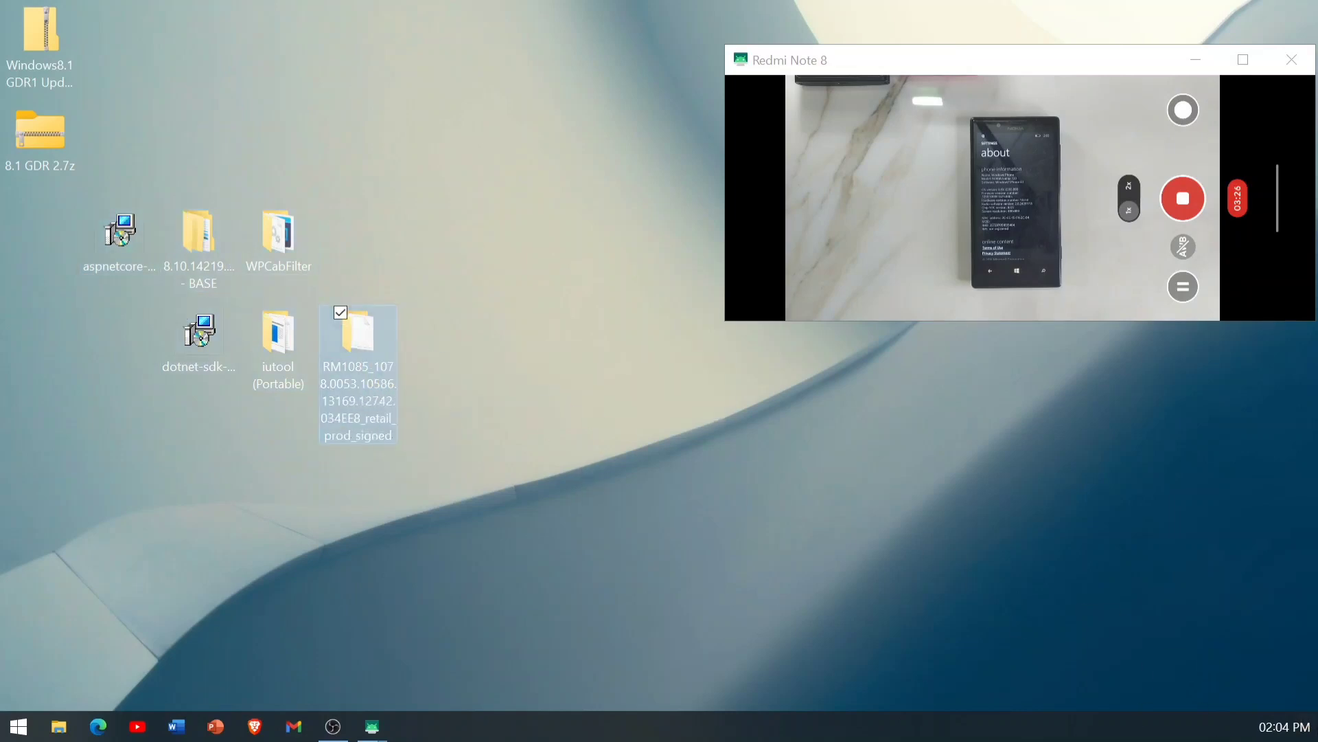
left_click_drag(550, 339, 550, 340)
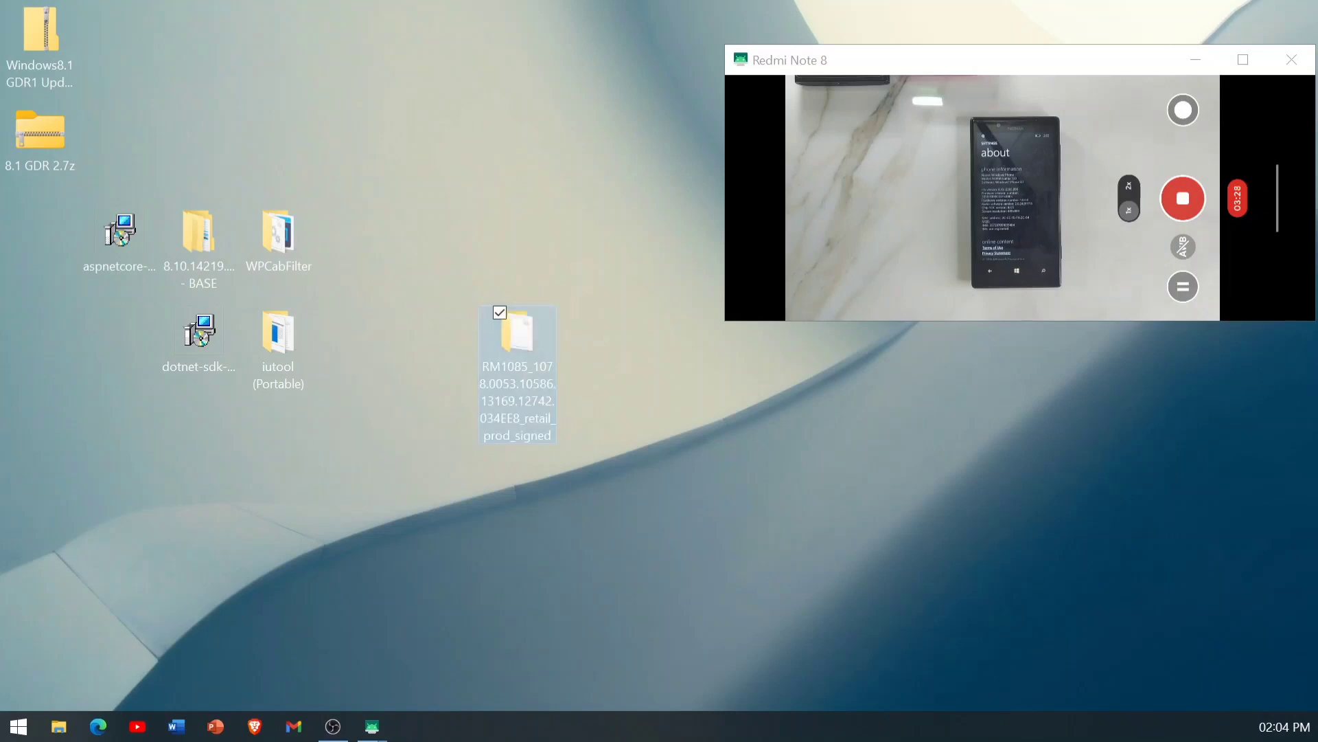
left_click(522, 333)
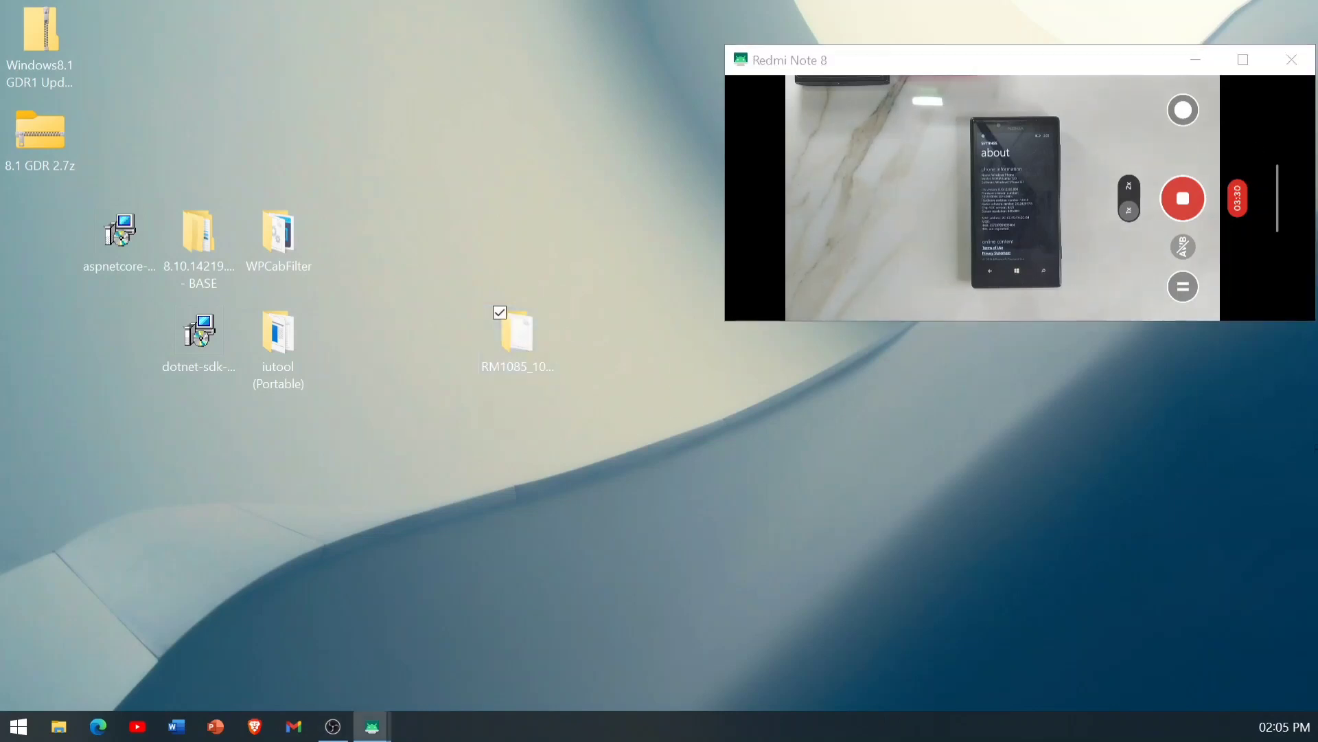
key("Delete")
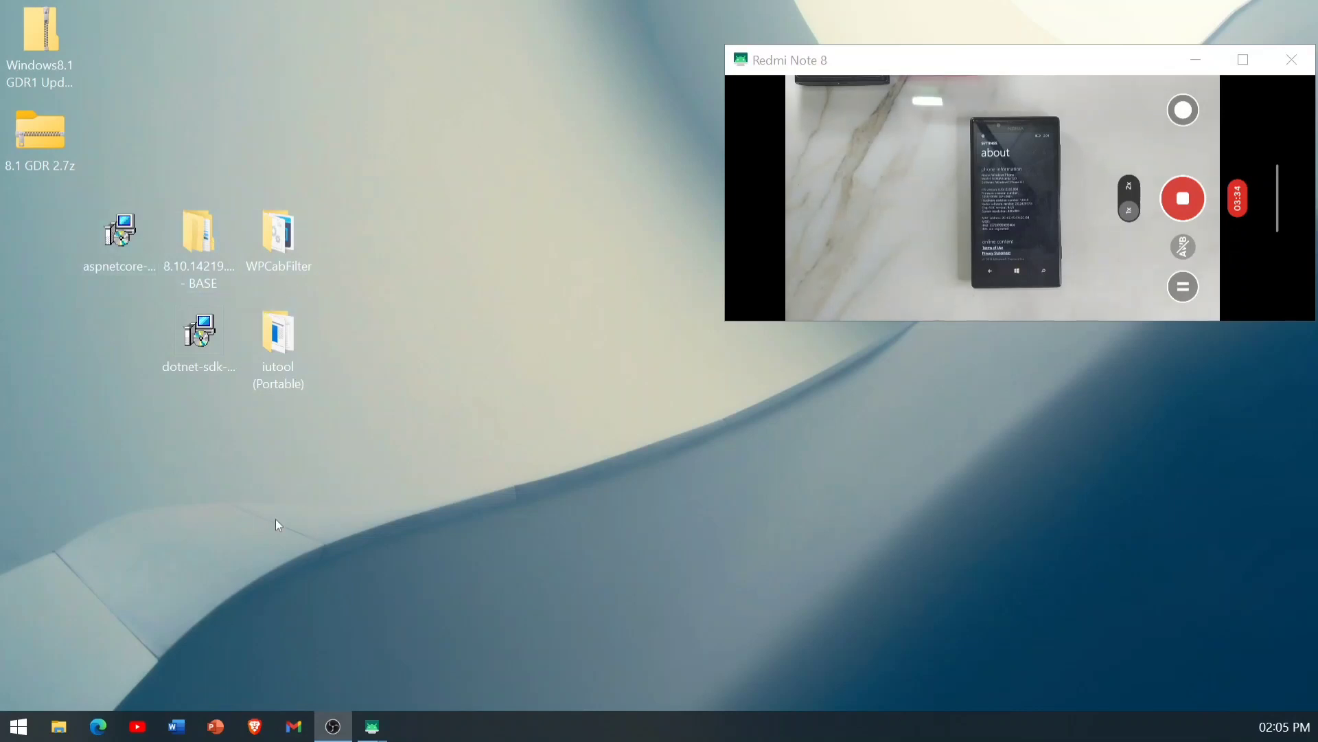
Group aspnetcore with dotnet-sdk and Update.zip on the left, and move 8.1 GDR 2.7z beside the mirror.
left_click_drag(368, 236, 149, 456)
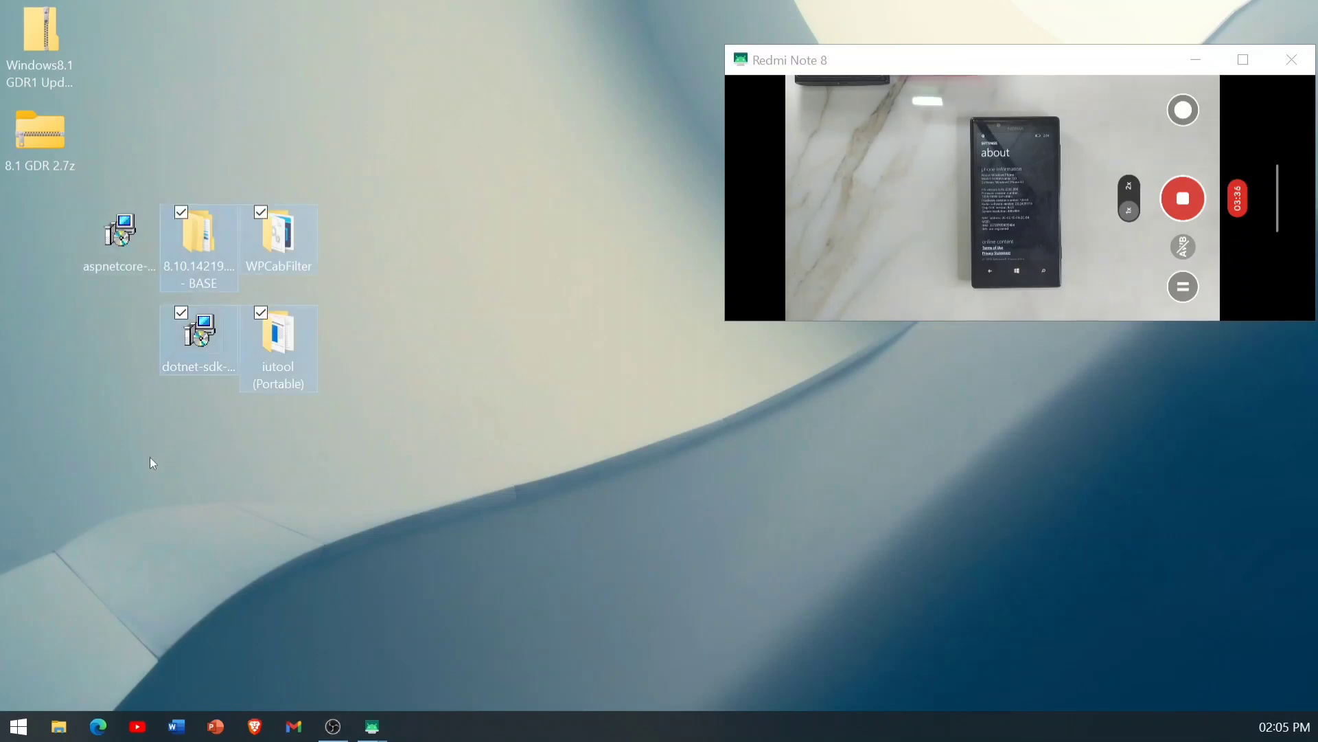
left_click(261, 131)
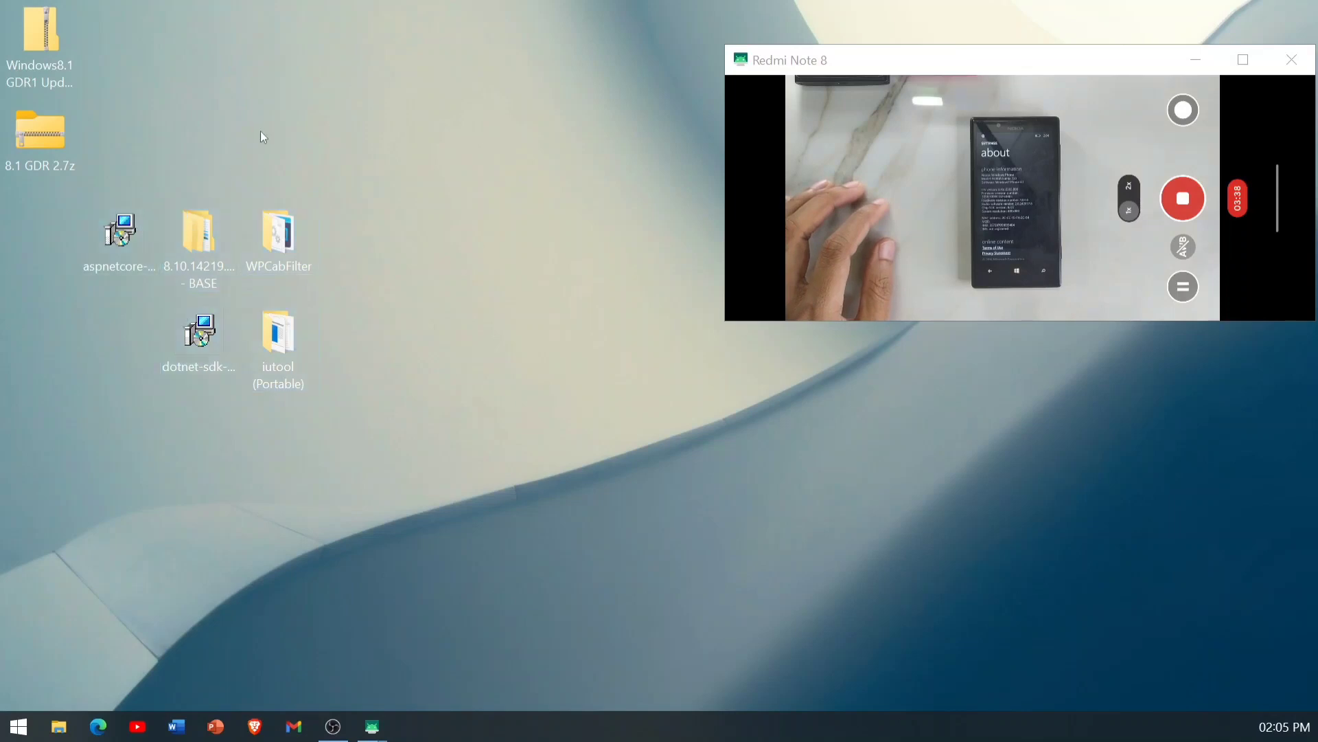
left_click_drag(96, 245, 116, 403)
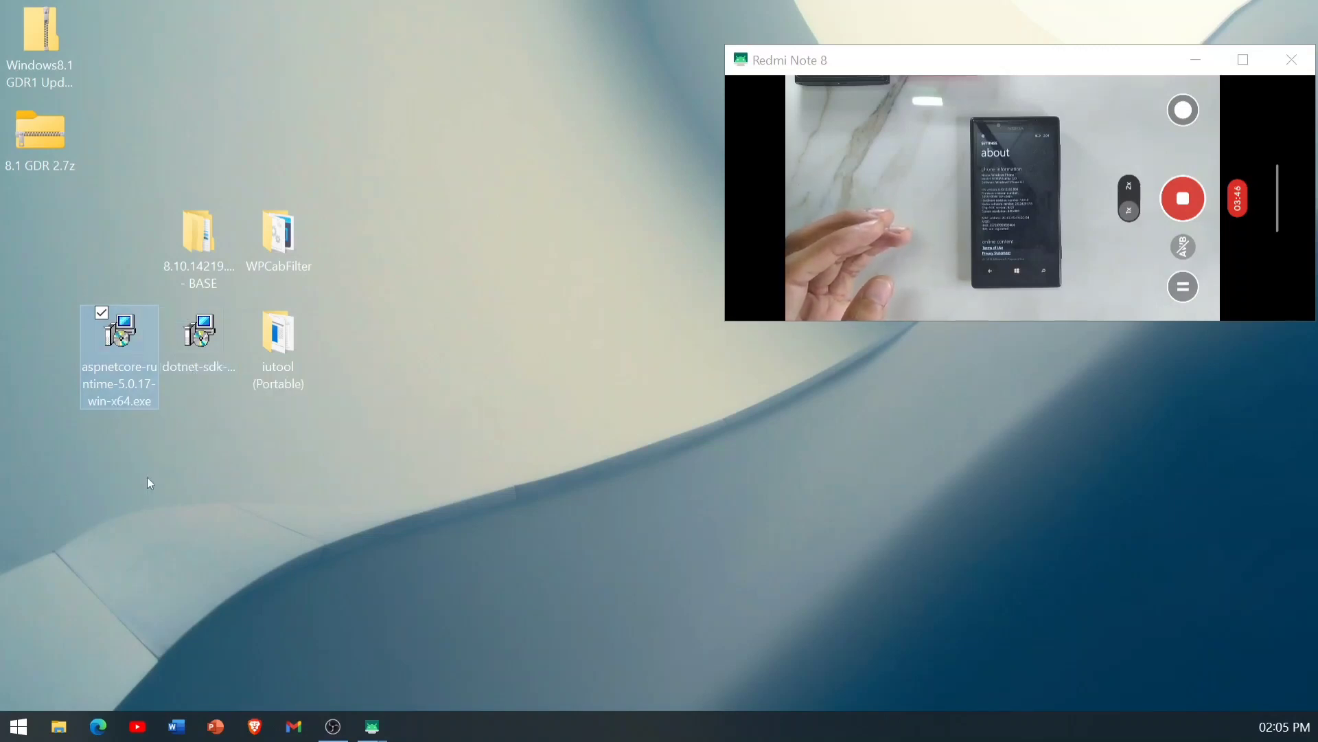
left_click(198, 389)
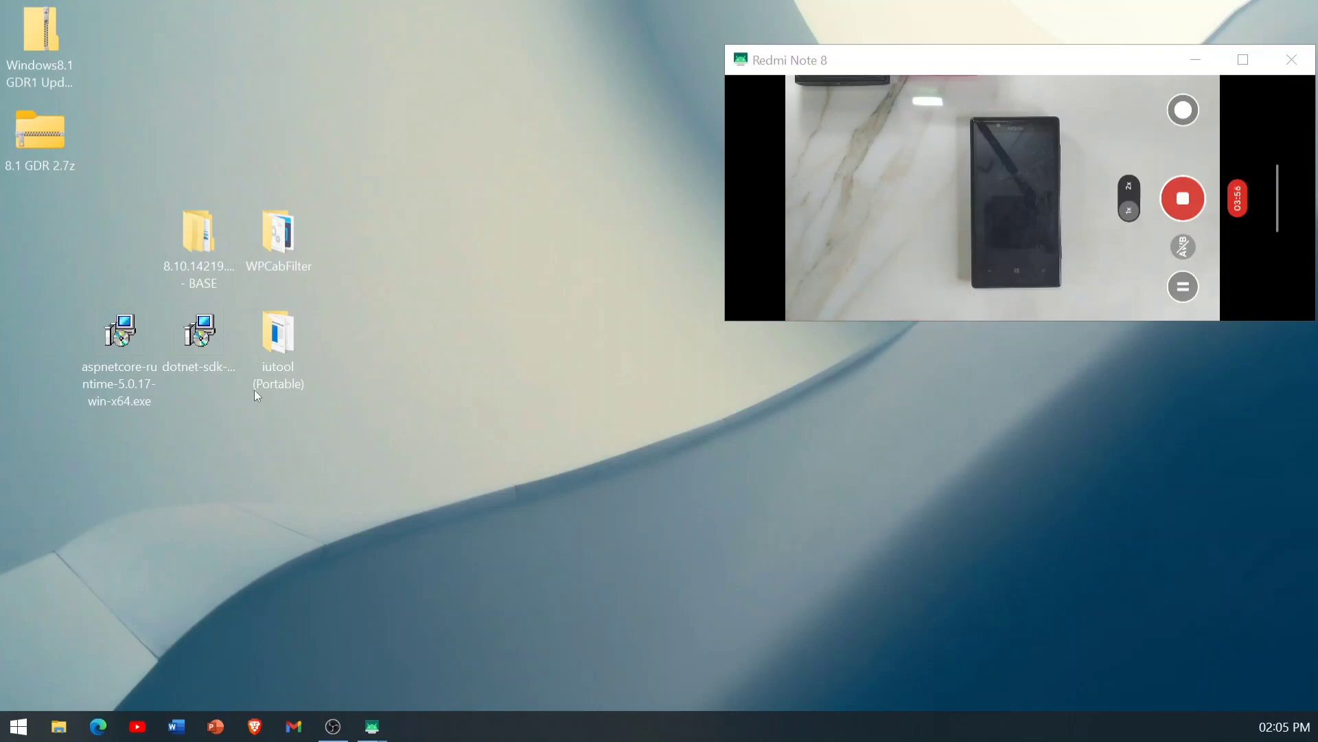
left_click_drag(34, 22, 36, 234)
left_click_drag(46, 126, 666, 251)
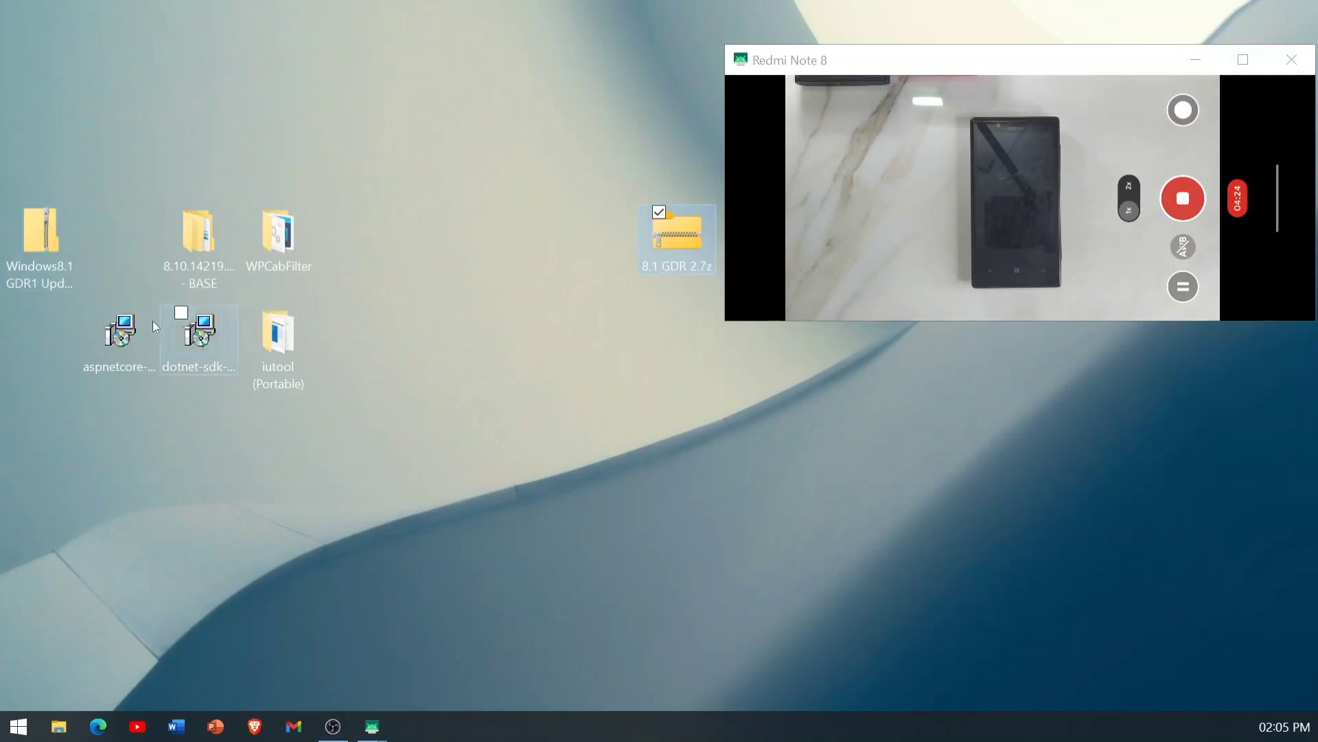
left_click_drag(29, 241, 46, 91)
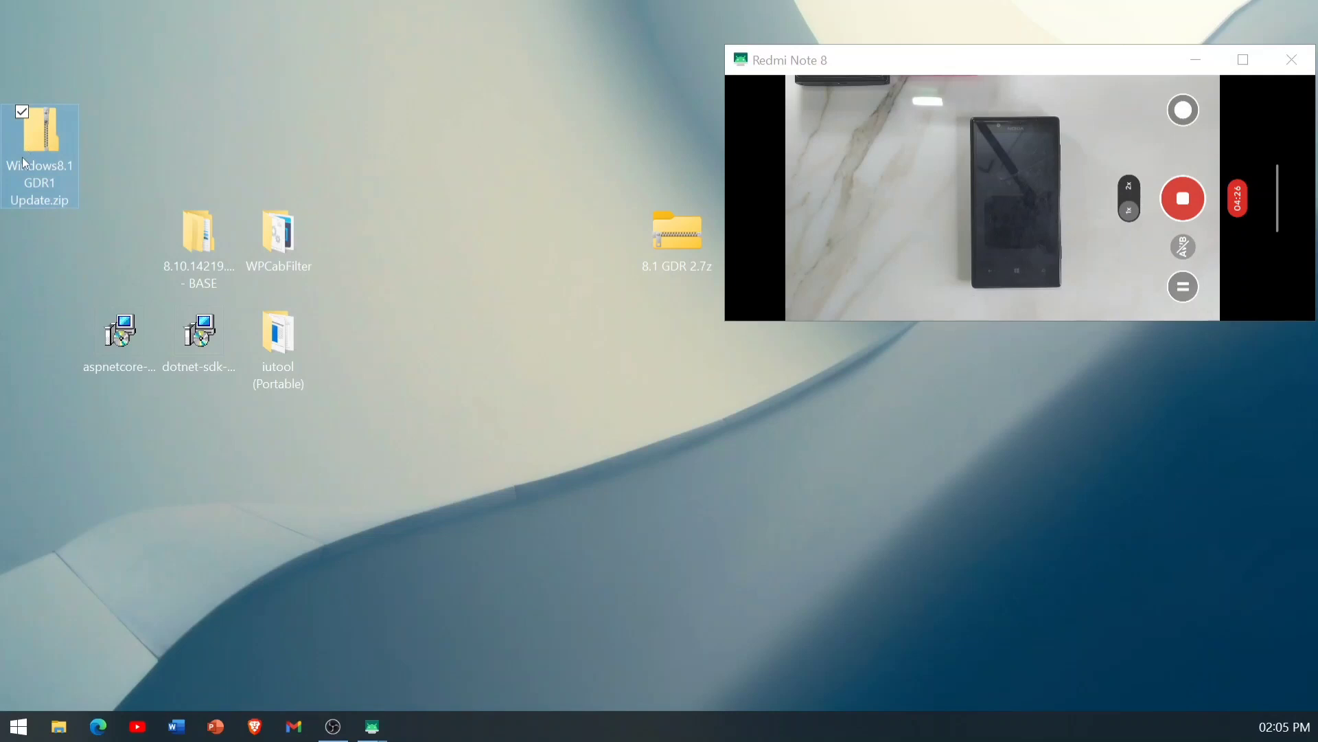
left_click_drag(347, 217, 139, 439)
left_click(149, 457)
Scroll through the Start menu's app list, then close it.
left_click(18, 726)
scroll(99, 529, "down", 10)
scroll(116, 545, "down", 15)
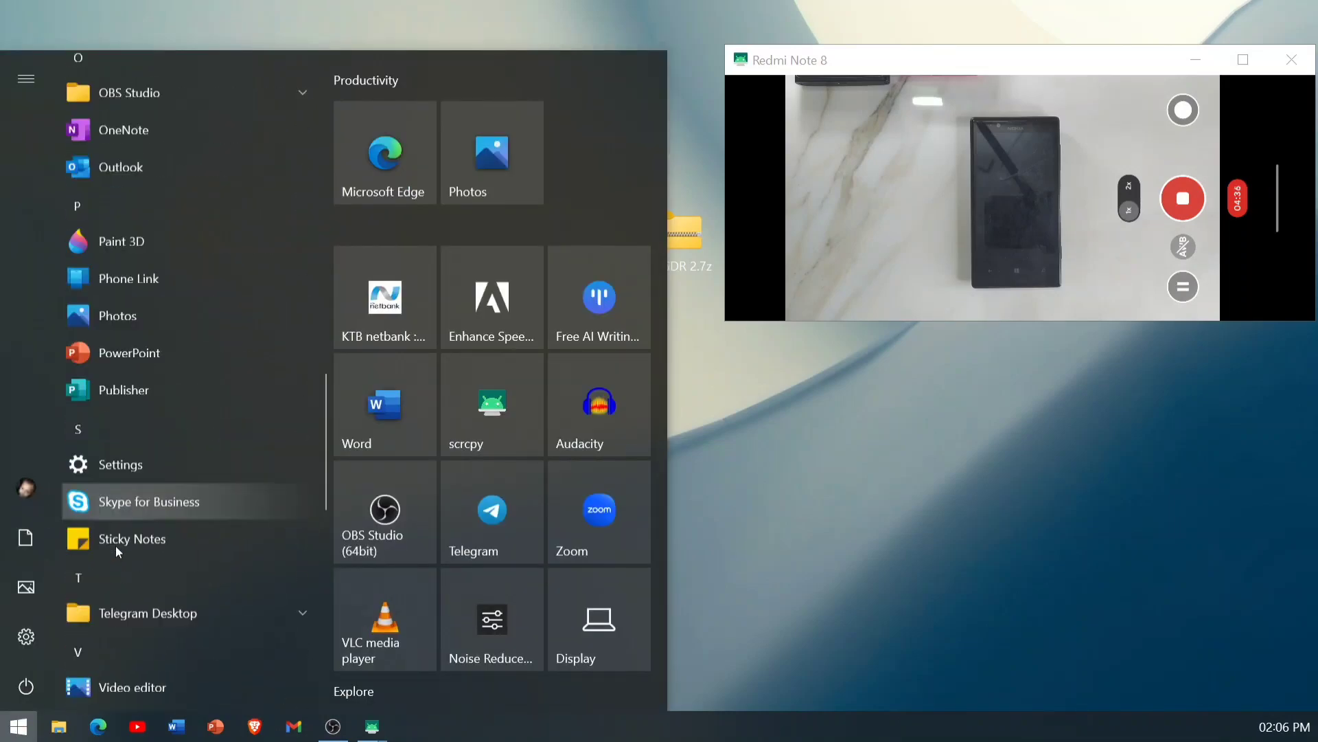
scroll(118, 428, "up", 1)
scroll(118, 429, "up", 5)
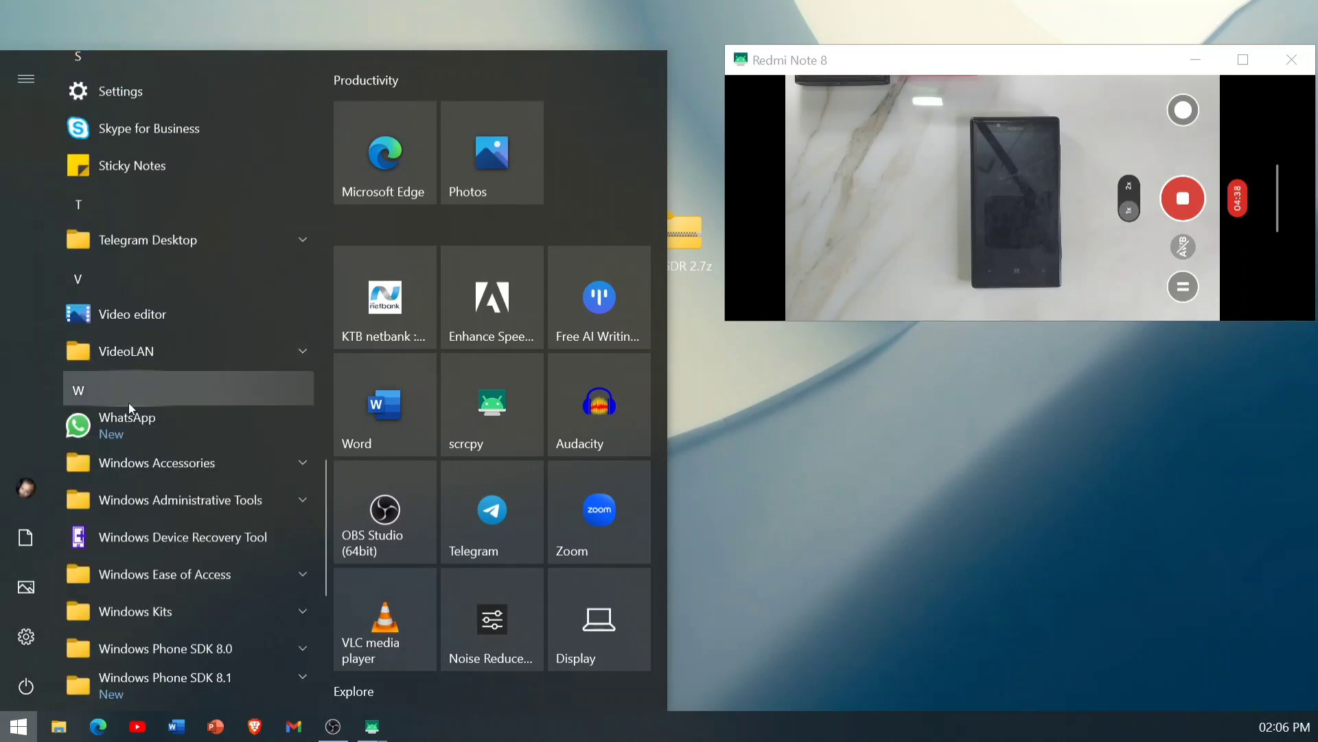
left_click(847, 436)
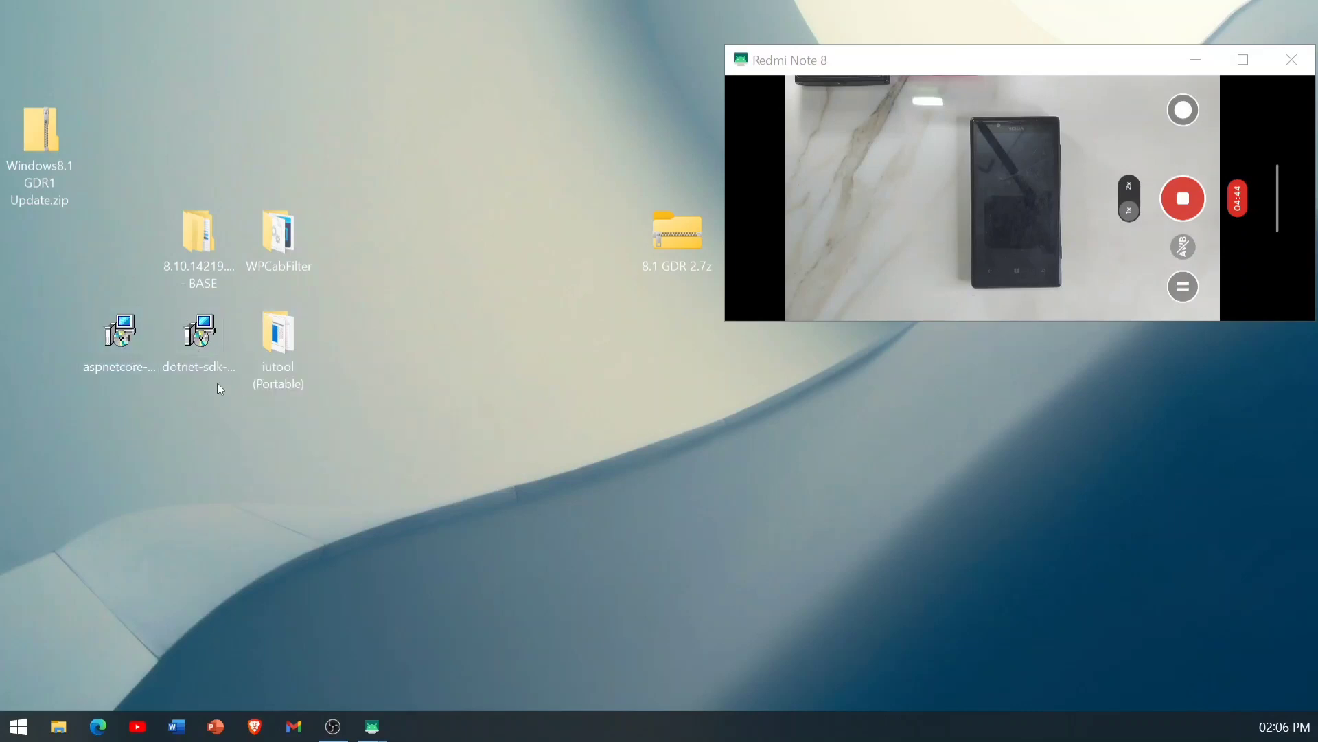
Move the .NET installers and Update.zip to the top row, with iutool, BASE and WPCabFilter beneath.
left_click_drag(202, 359, 123, 57)
left_click_drag(96, 357, 271, 55)
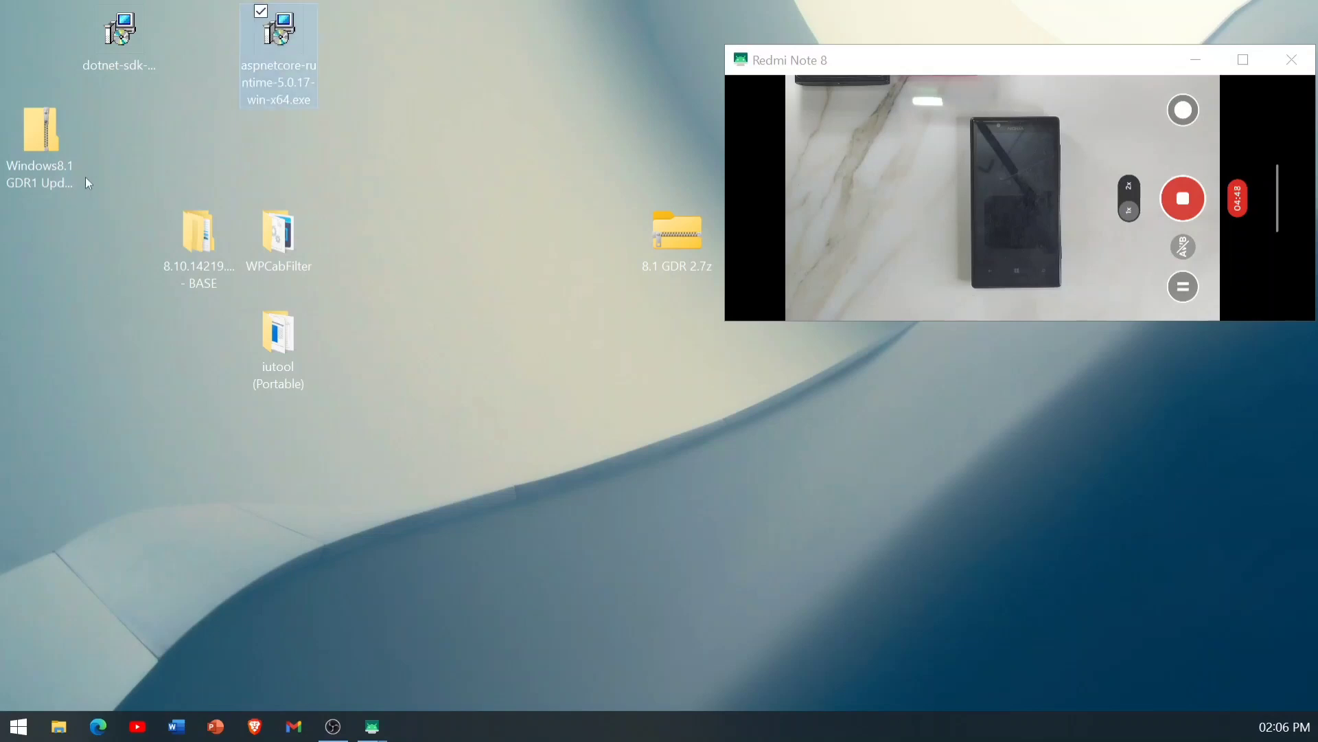
left_click_drag(55, 150, 77, 51)
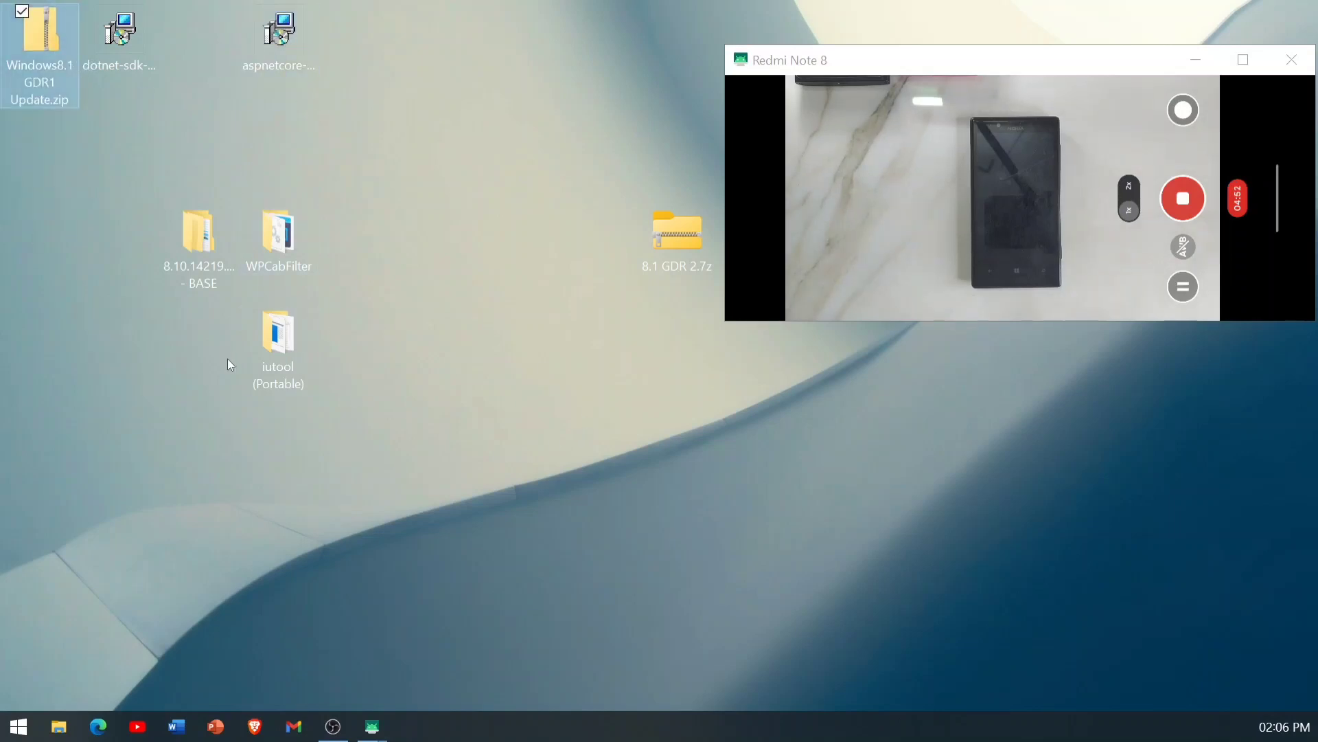
left_click_drag(275, 357, 117, 384)
left_click_drag(202, 241, 202, 343)
left_click_drag(286, 245, 278, 347)
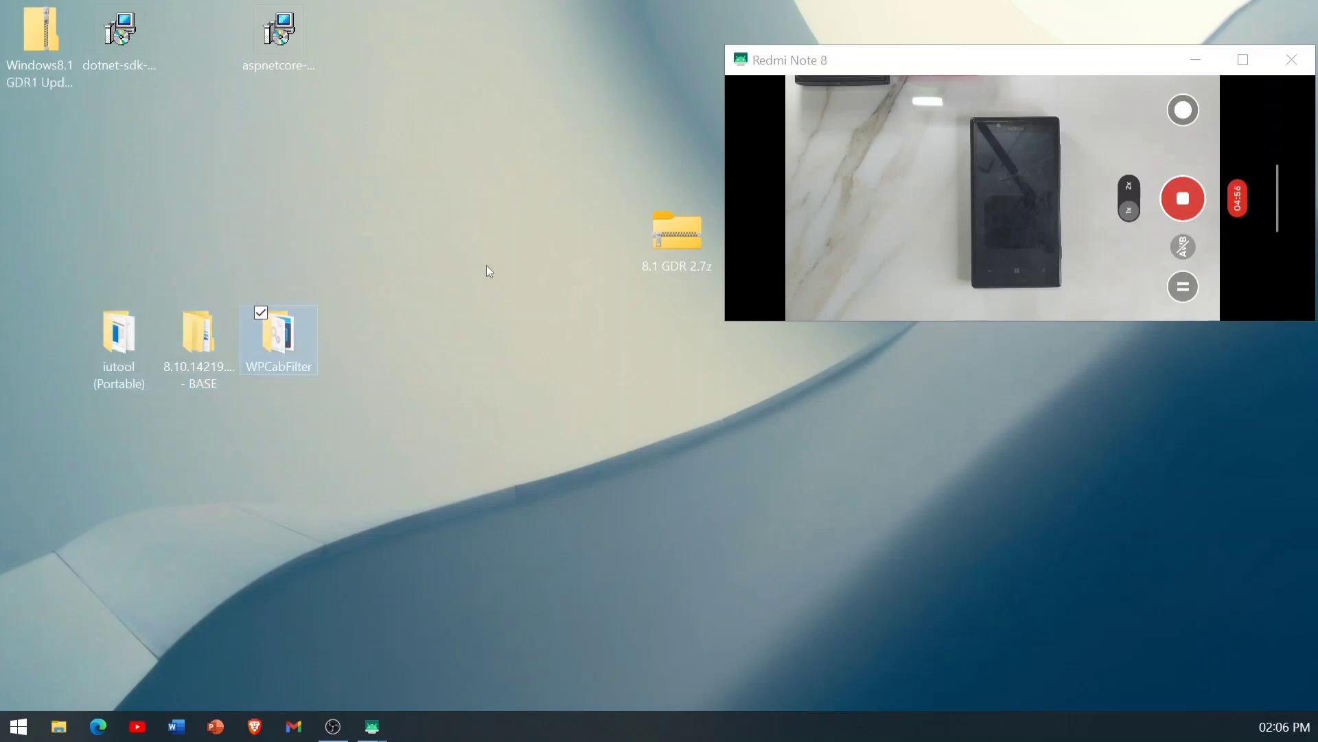
Line up dotnet-sdk, aspnetcore and 8.1 GDR 2.7z side by side in the top row.
left_click(681, 249)
left_click_drag(429, 74, 432, 42)
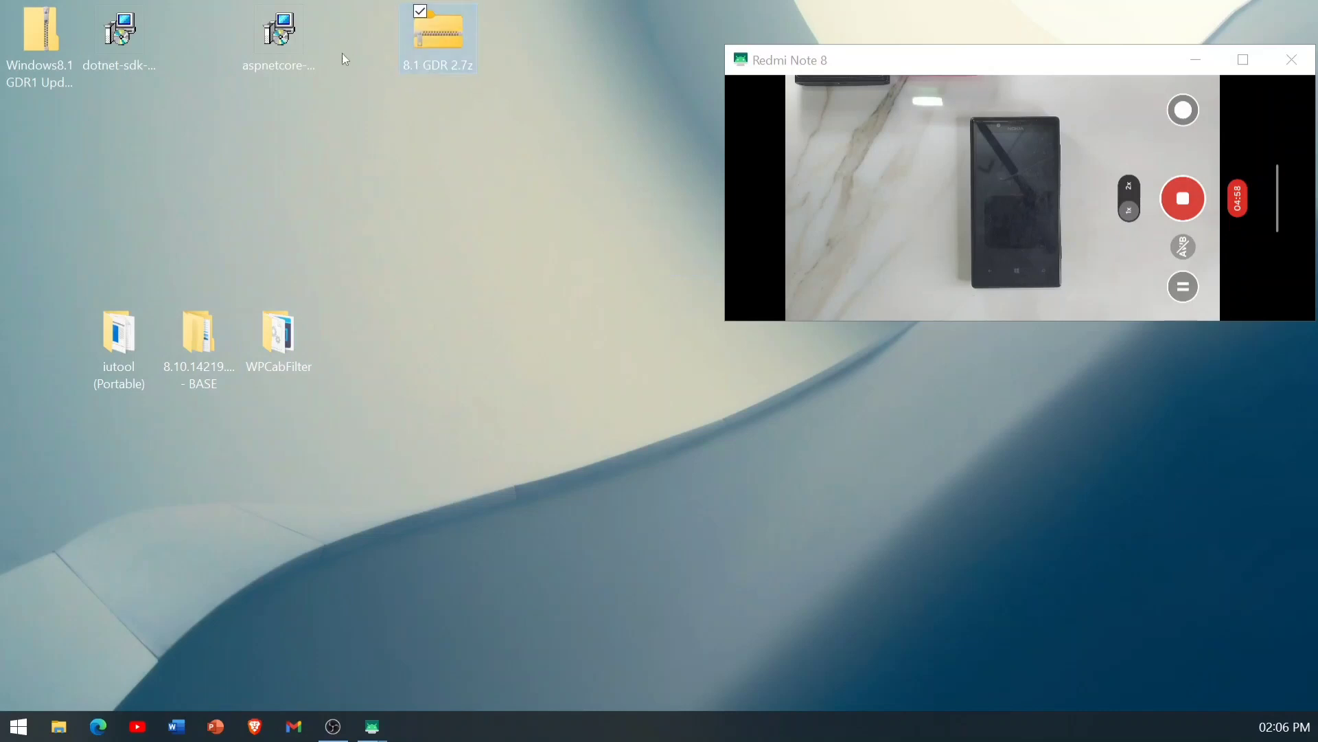
left_click_drag(278, 35, 199, 41)
left_click_drag(410, 38, 323, 40)
Create a new desktop folder named 720 next to WPCabFilter.
right_click(372, 330)
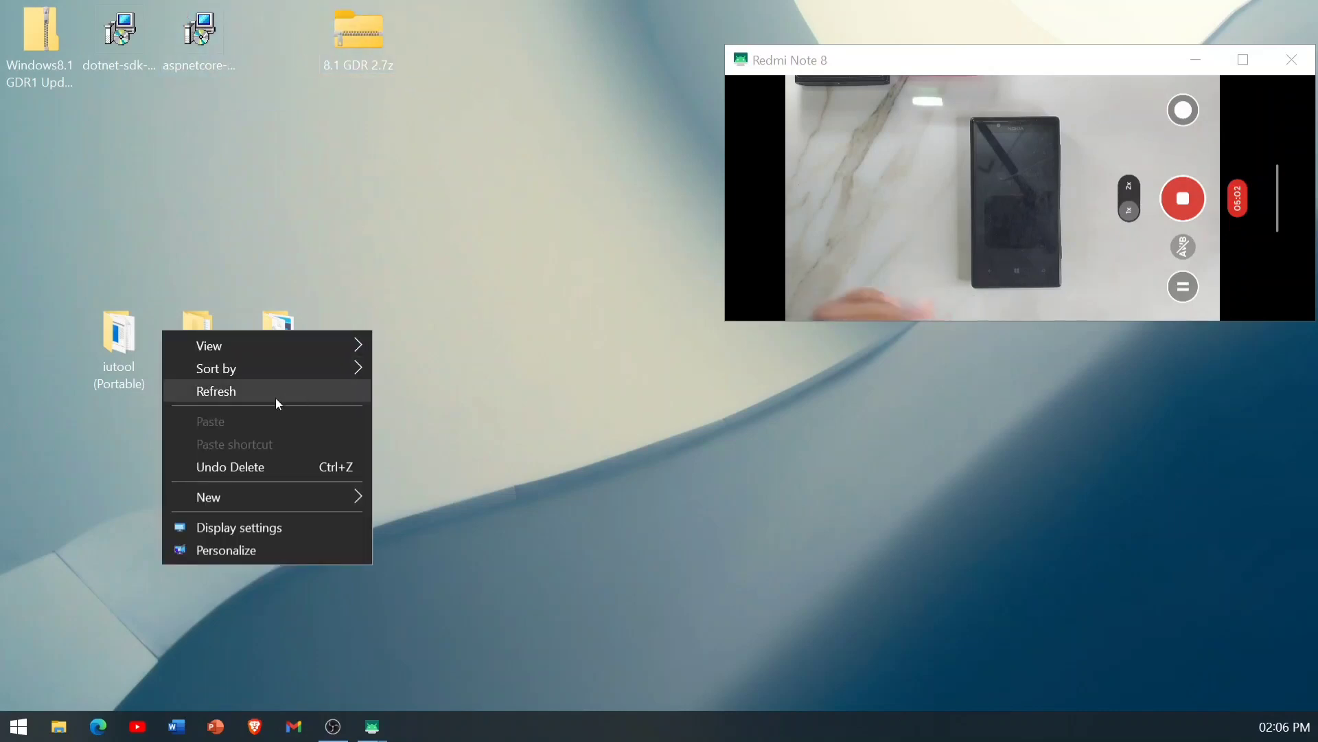
mouse_move(257, 497)
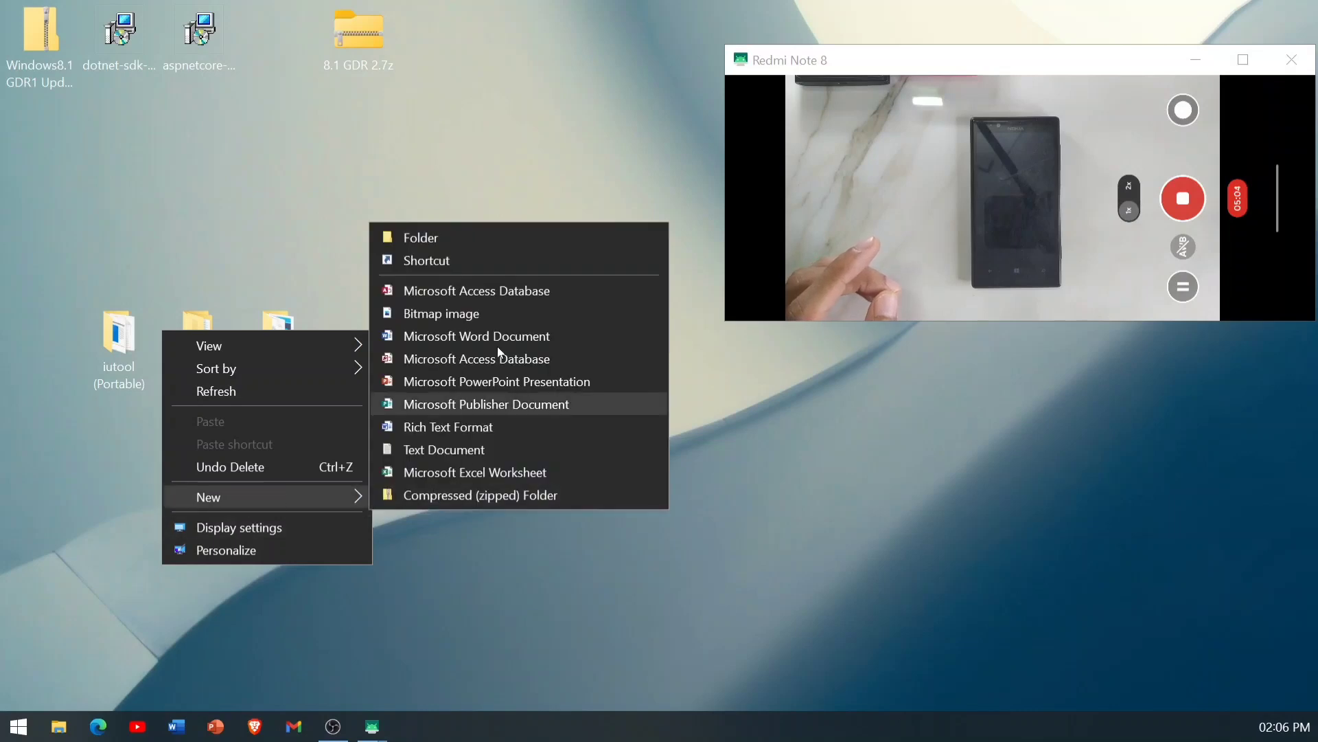
left_click(452, 243)
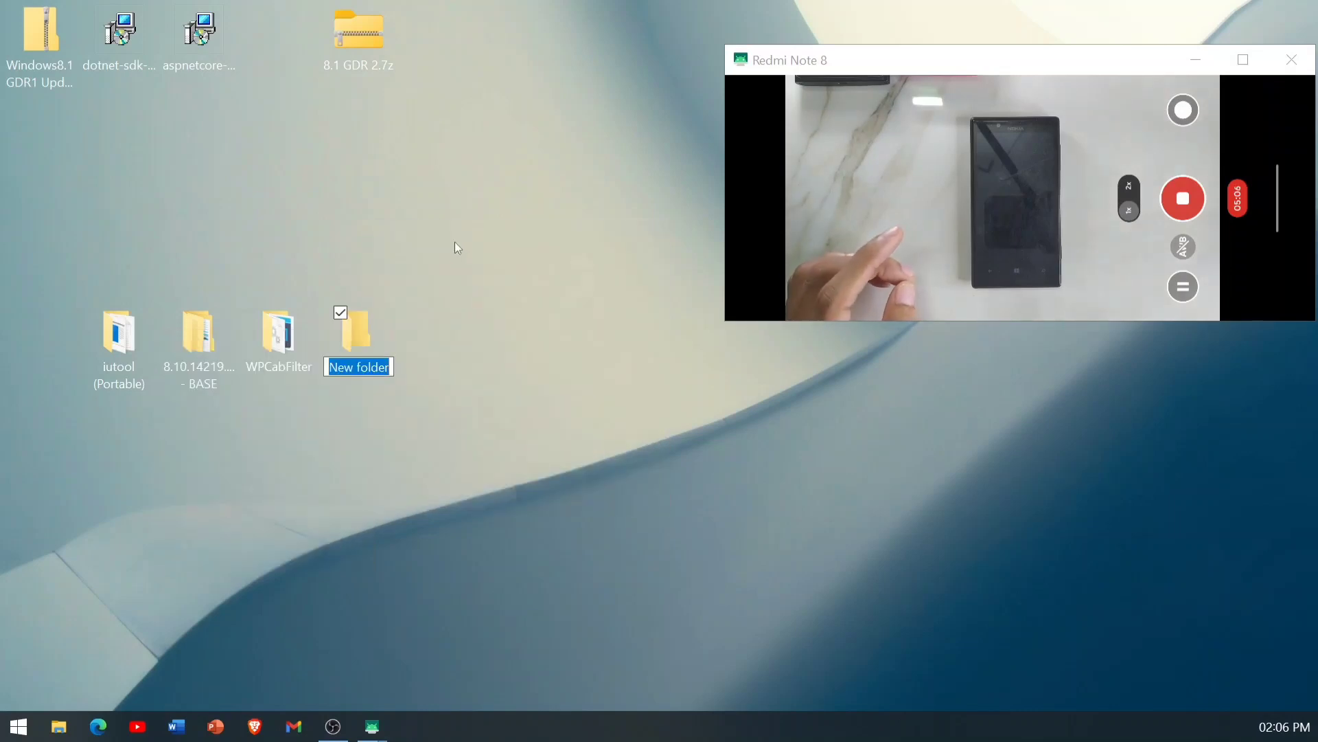
type("720")
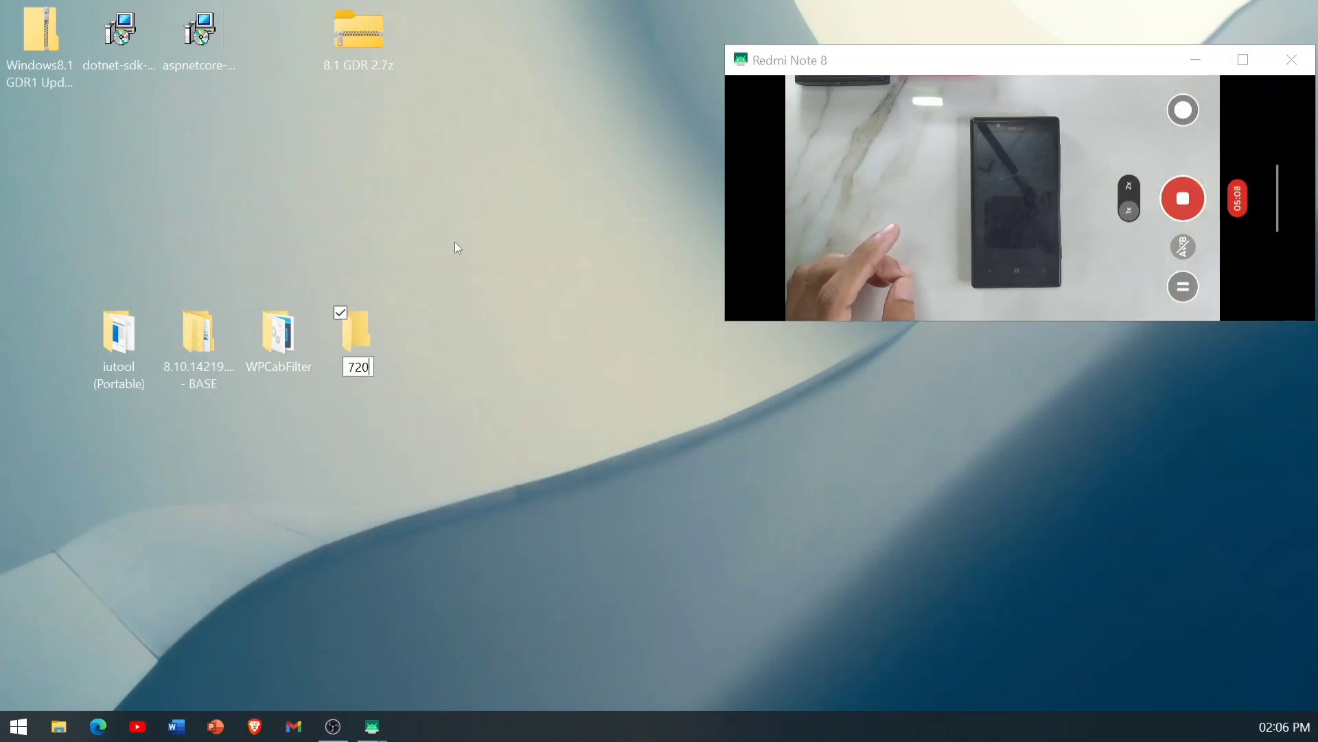
key("Return")
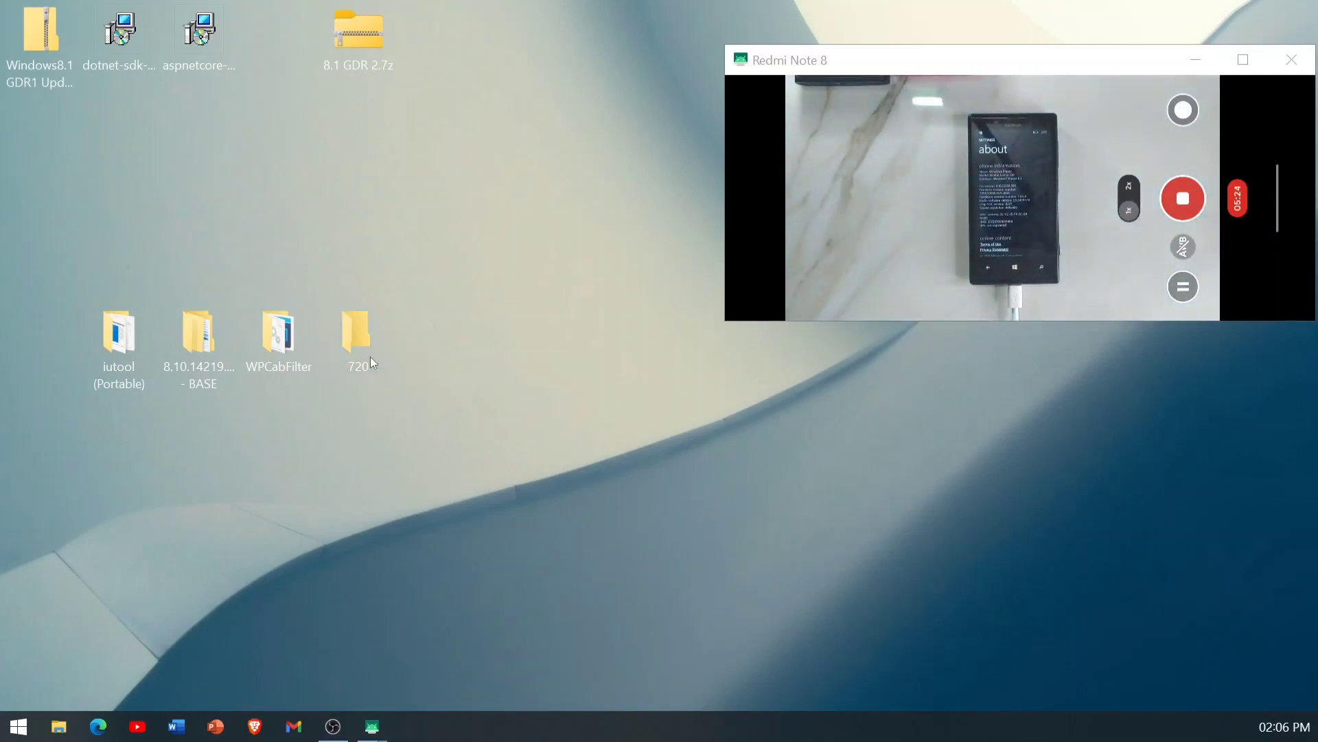
Copy the 720 folder's full path from its address bar, then close the window.
double_click(360, 356)
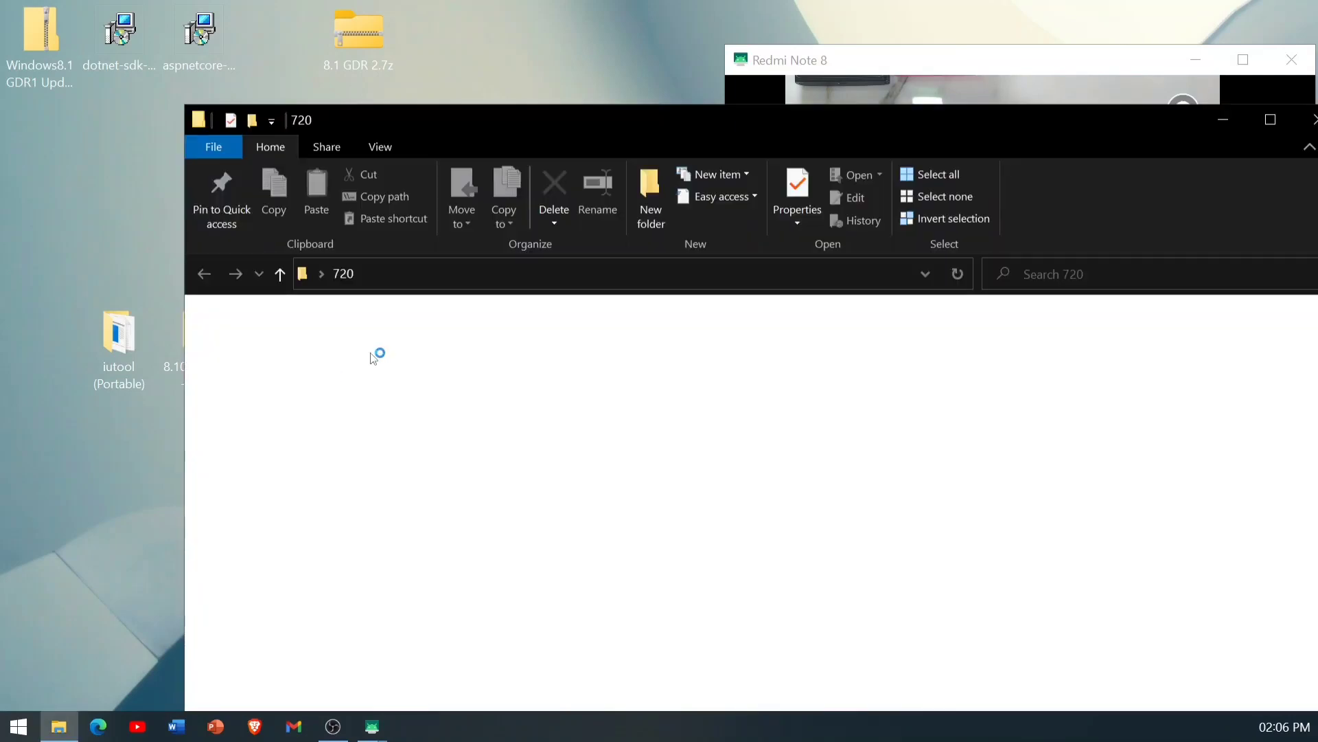
left_click(442, 269)
right_click(479, 273)
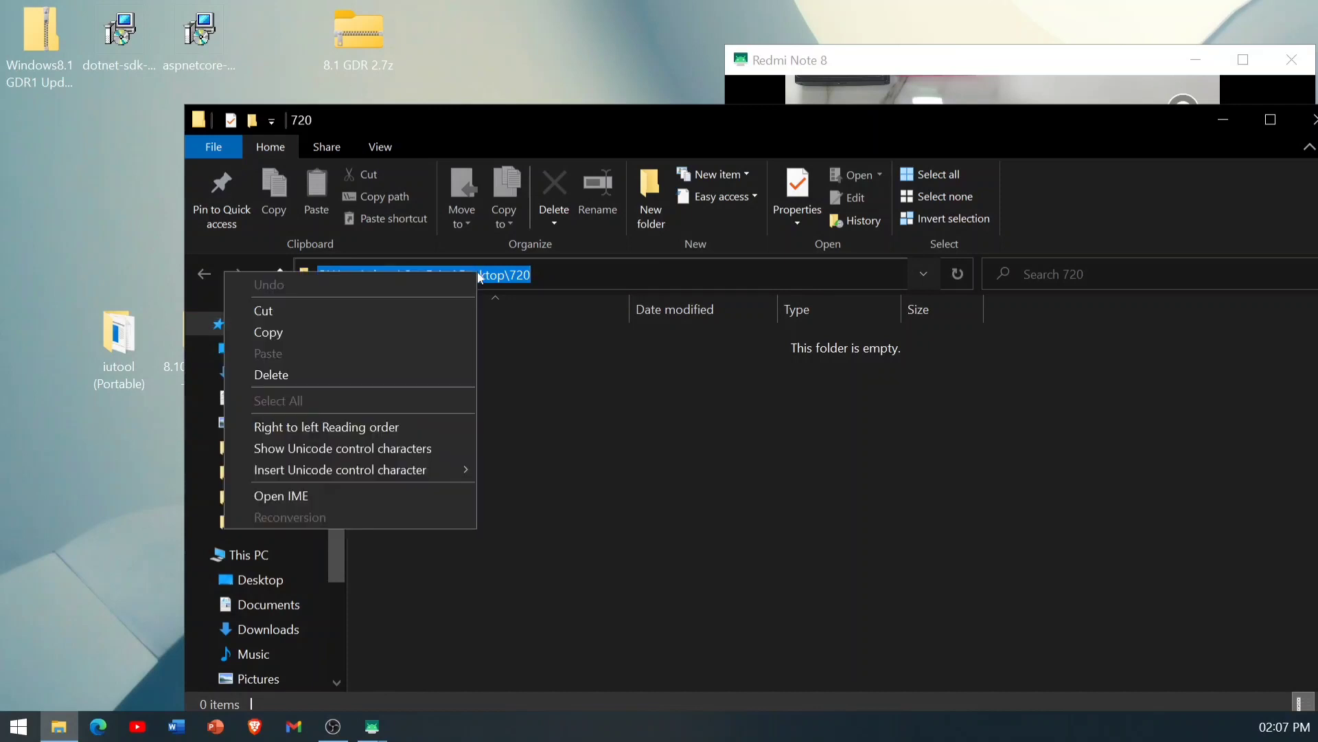
left_click(347, 332)
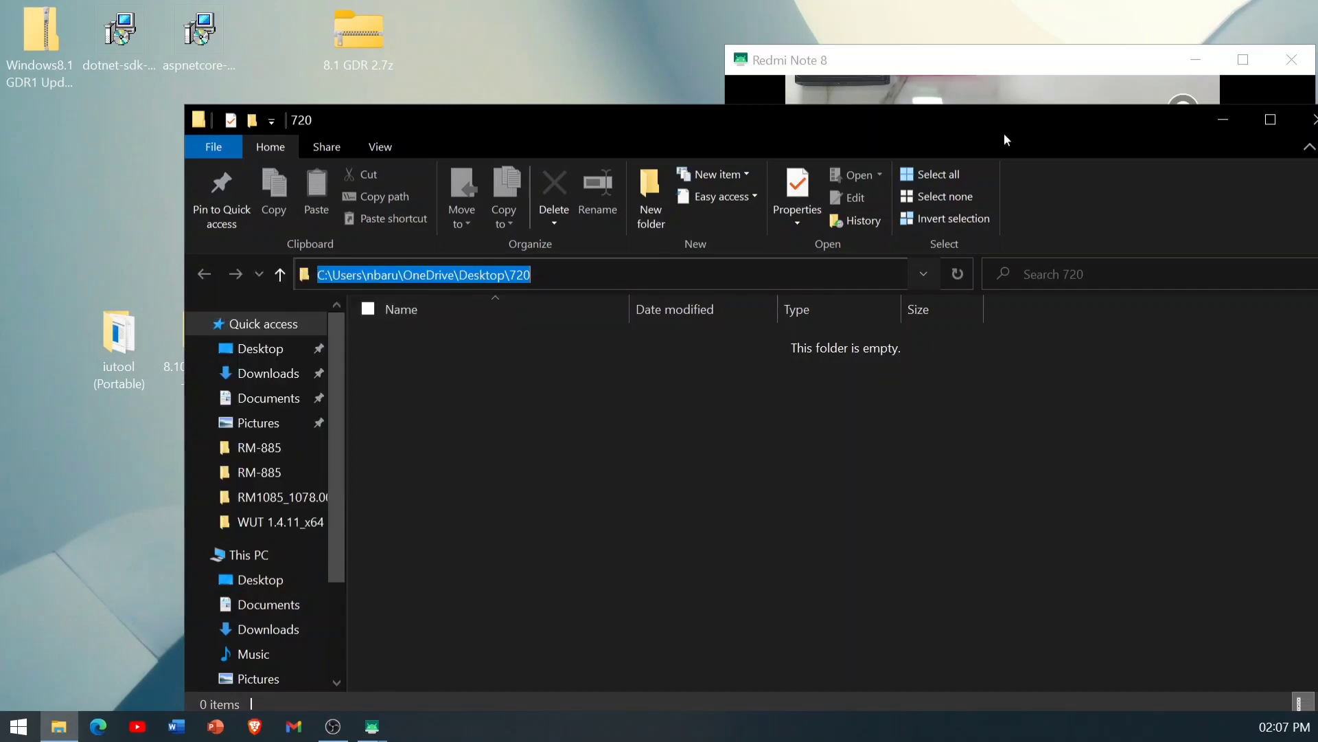
left_click_drag(973, 125, 738, 108)
left_click(1088, 105)
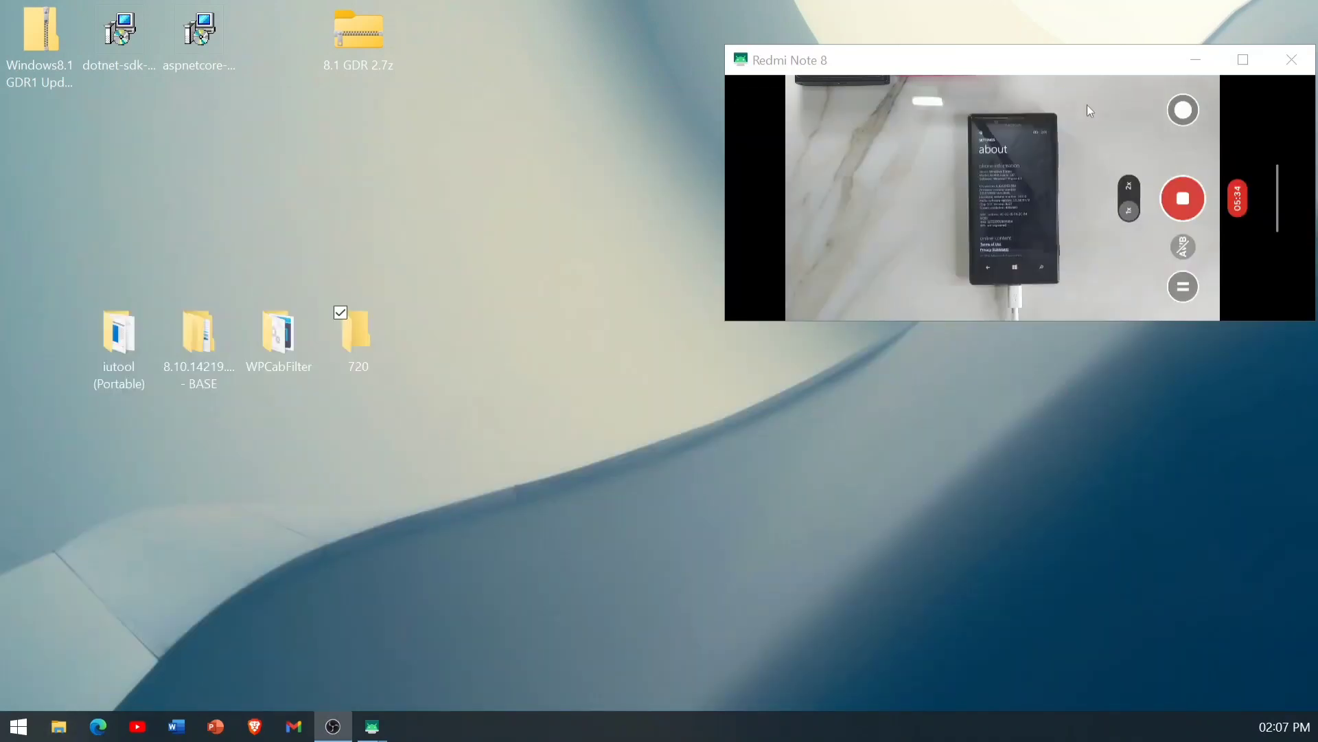
Launch a command prompt by entering cmd in the iutool (Portable) folder's address bar.
left_click(141, 376)
double_click(142, 376)
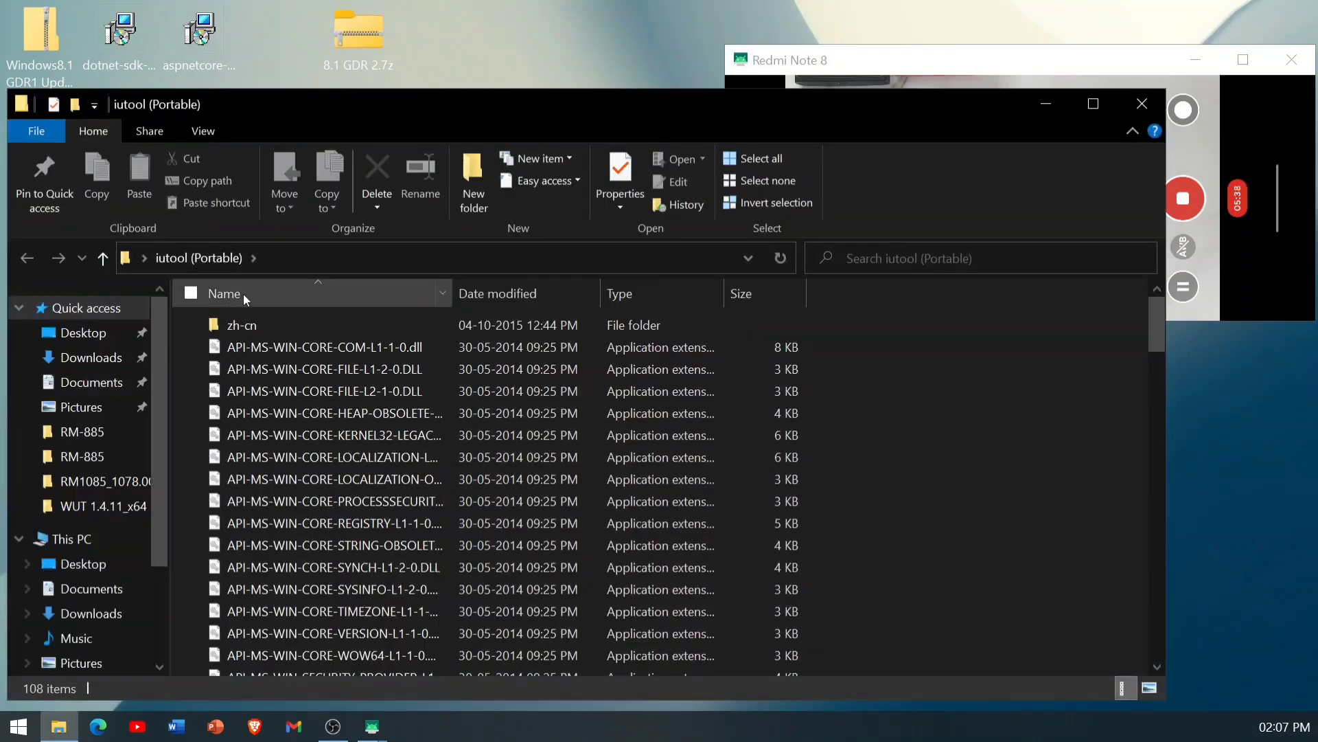
left_click(344, 258)
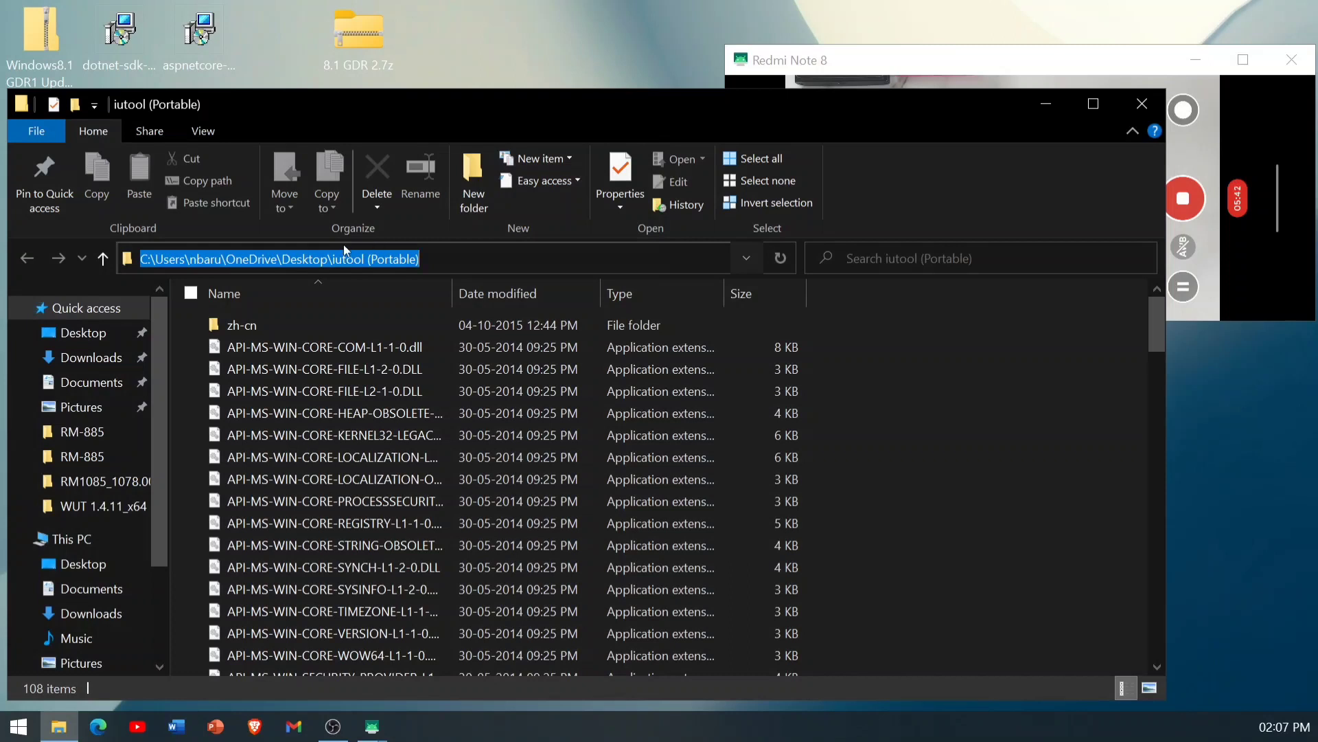
key("BackSpace")
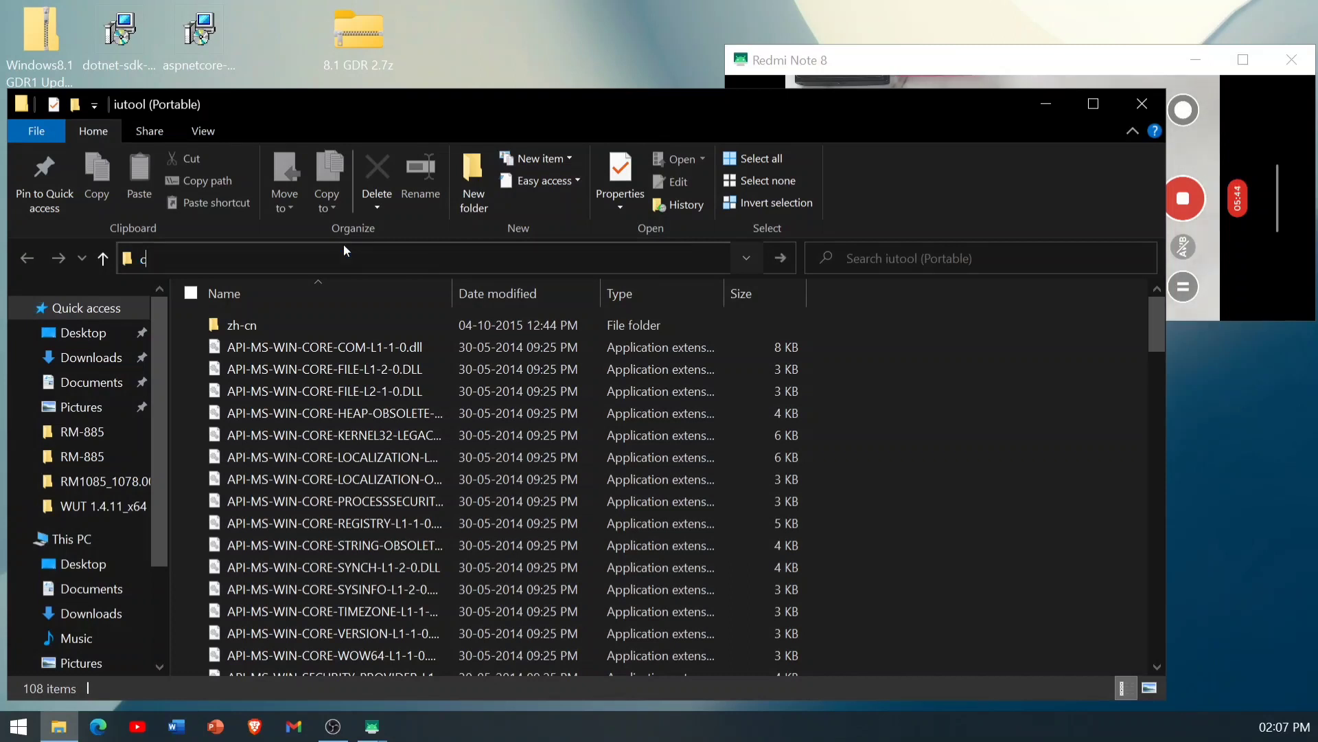
type("cmd")
key("Return")
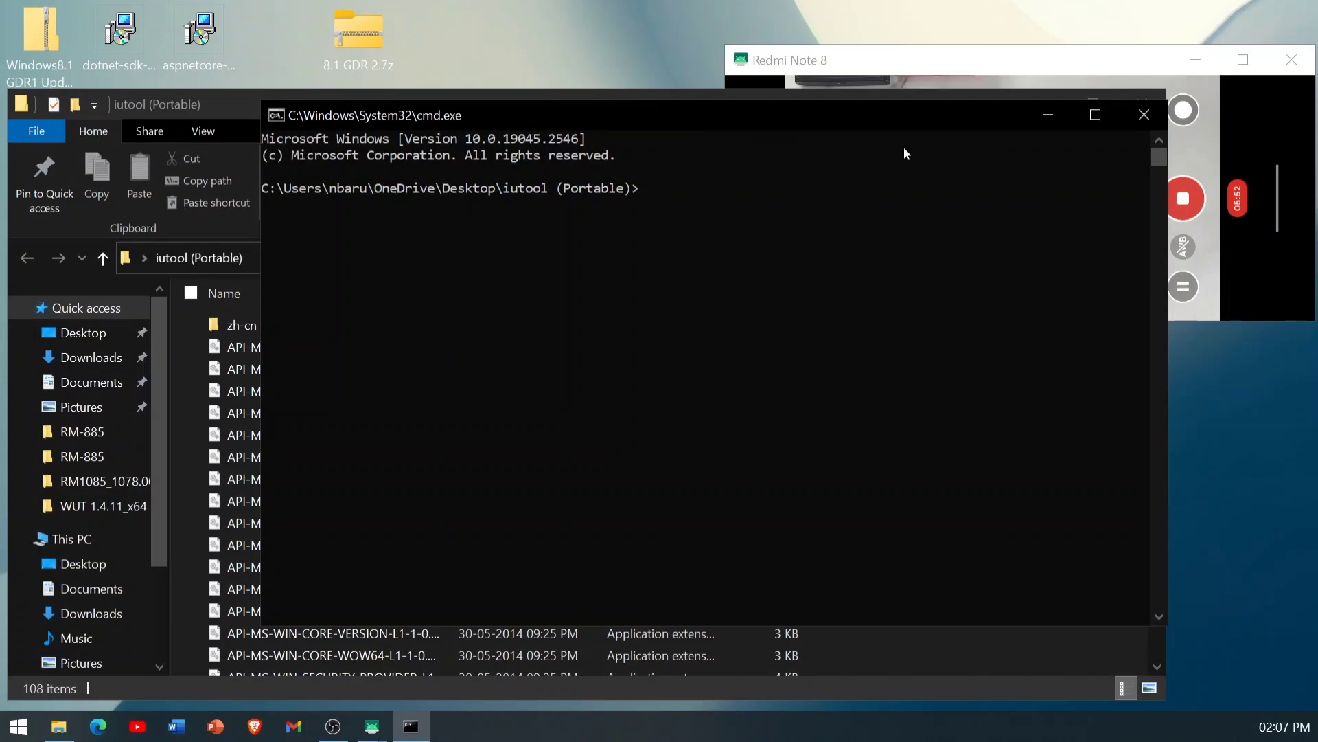
Run iutool -l to confirm the Nokia Lumia 720 is detected, then maximize the prompt.
left_click_drag(752, 110, 571, 185)
left_click(1049, 103)
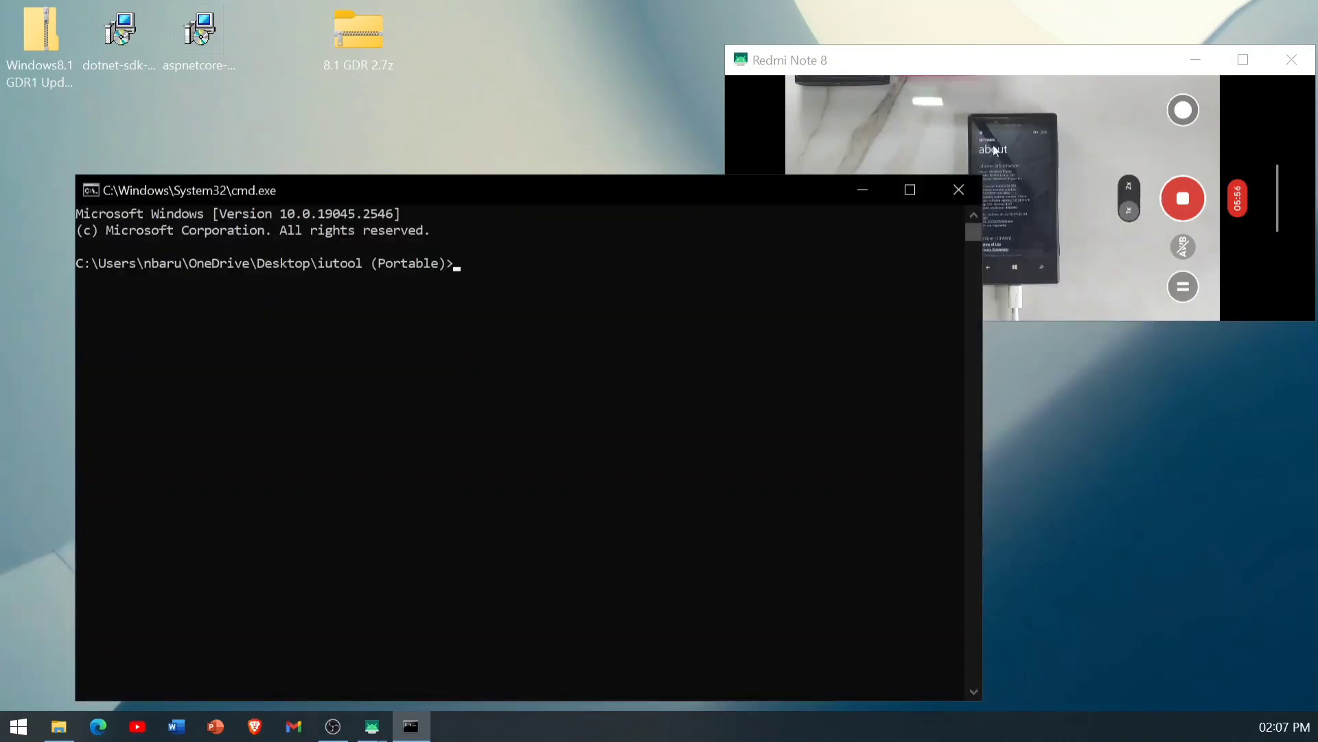
left_click(461, 263)
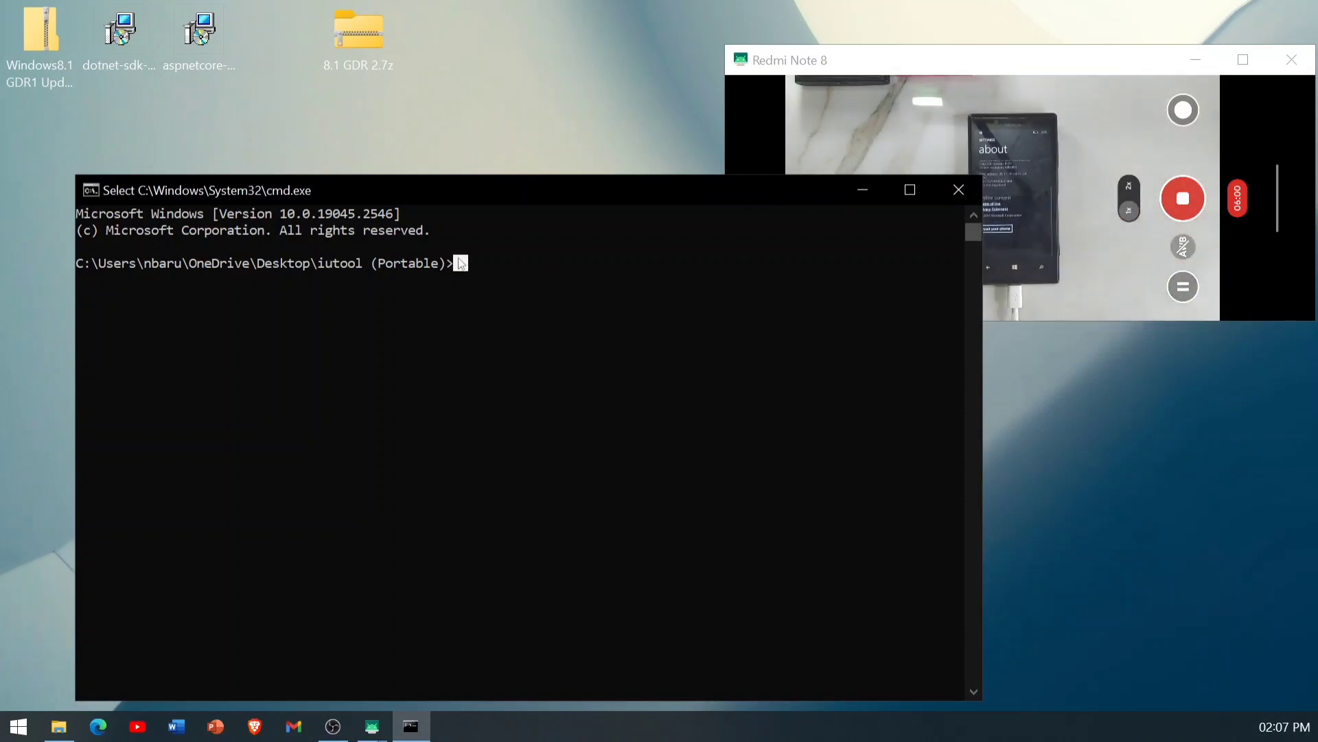
type("iutool -l")
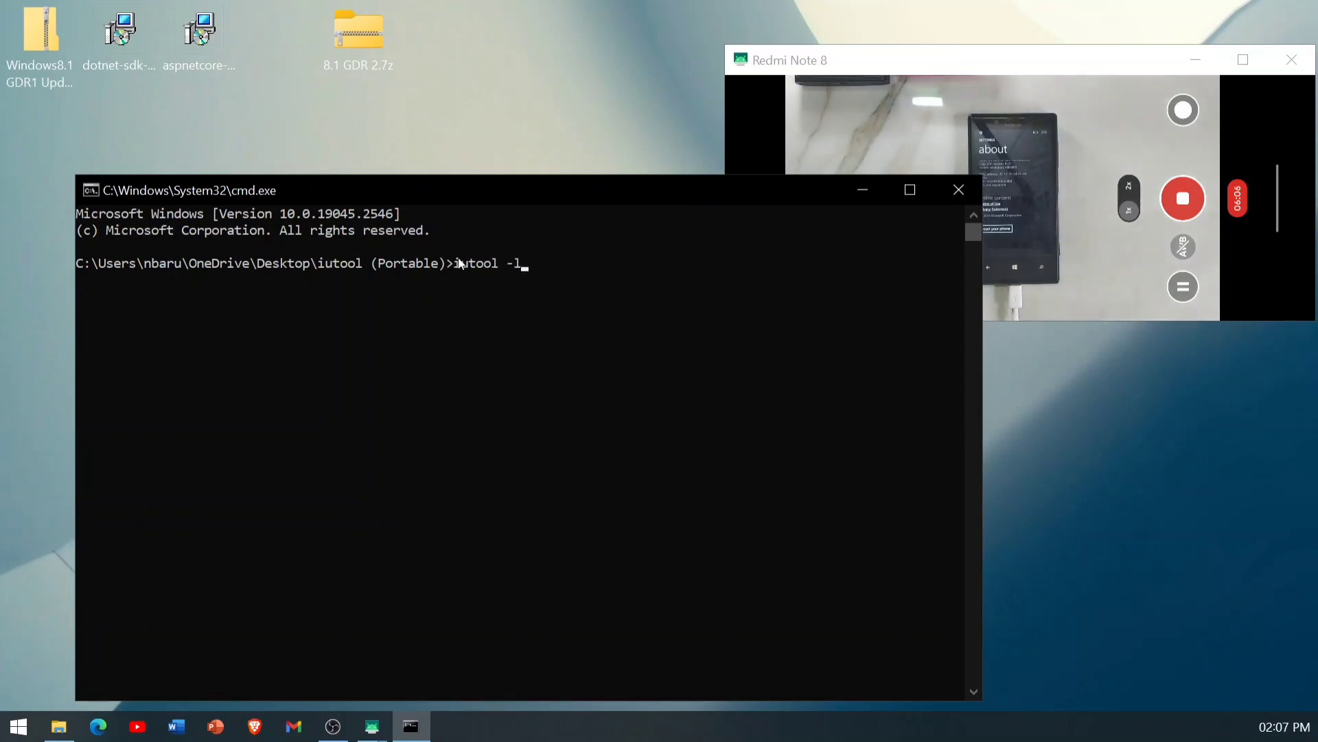
key("Return")
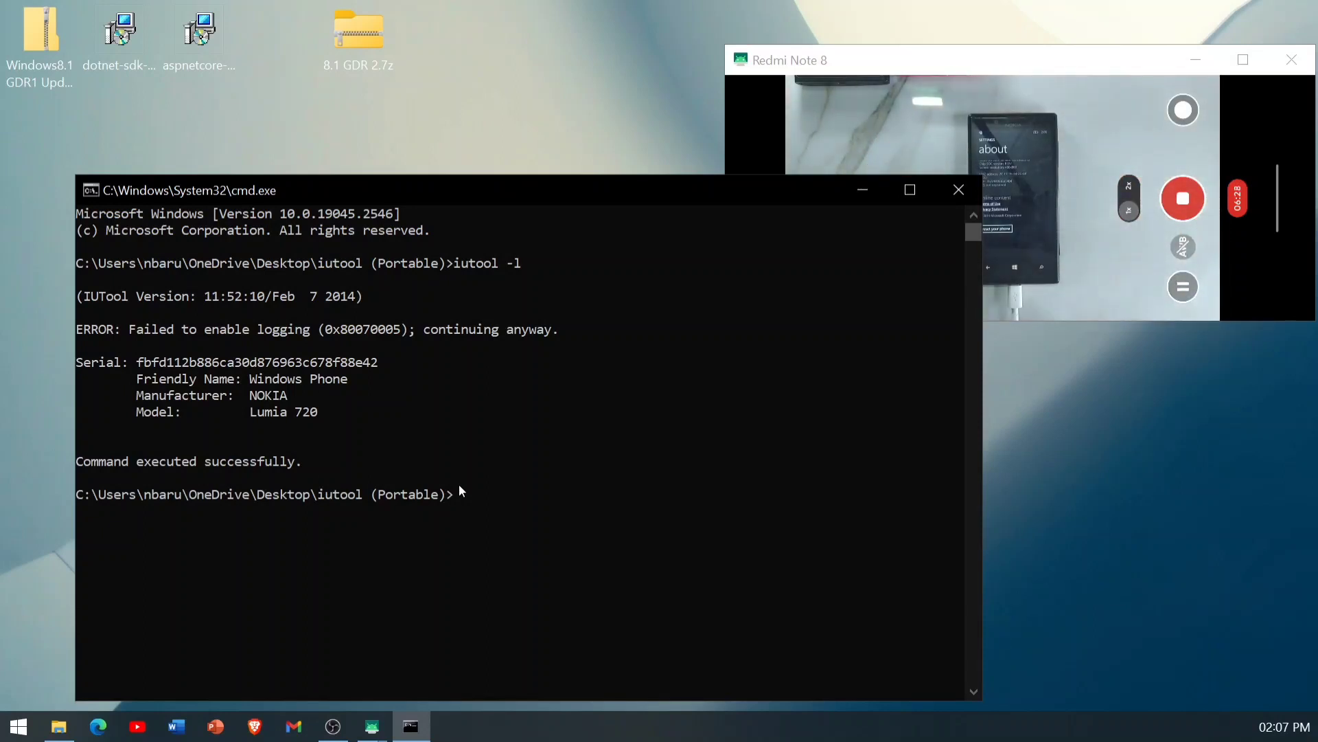
left_click(480, 511)
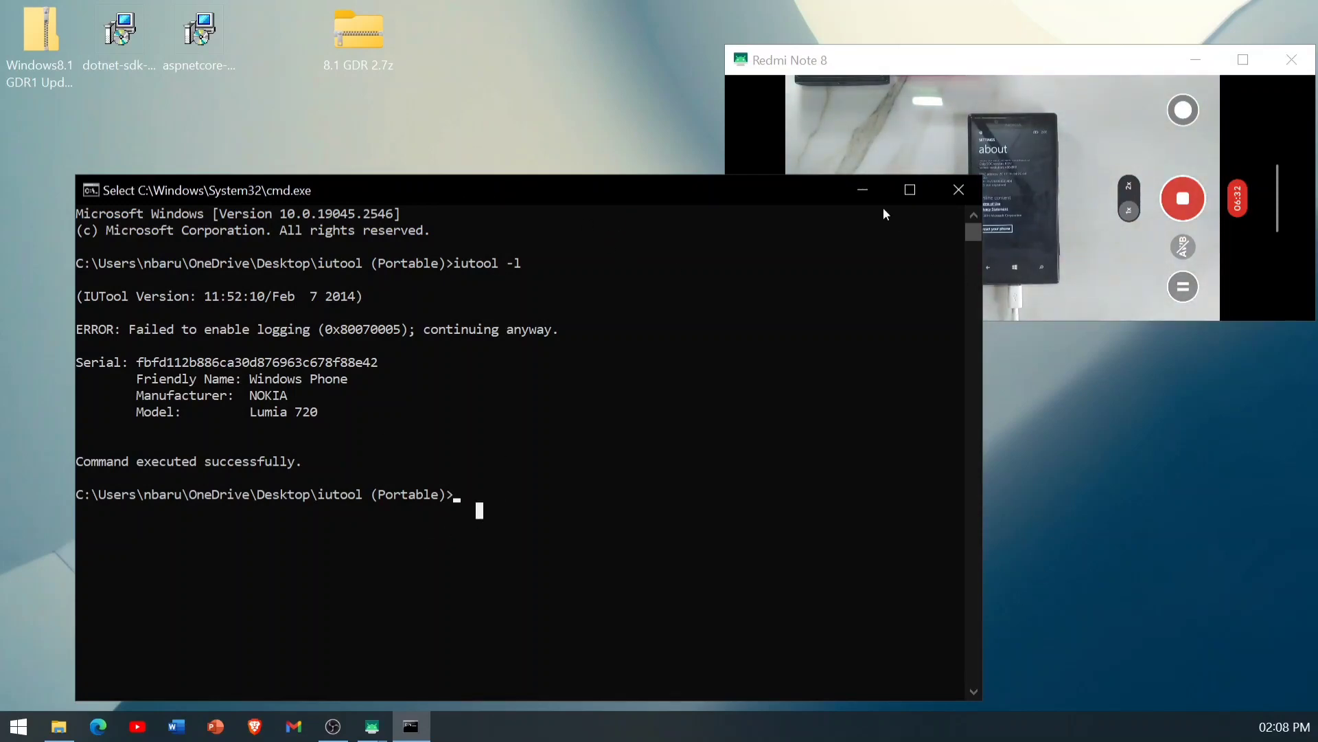
left_click(910, 190)
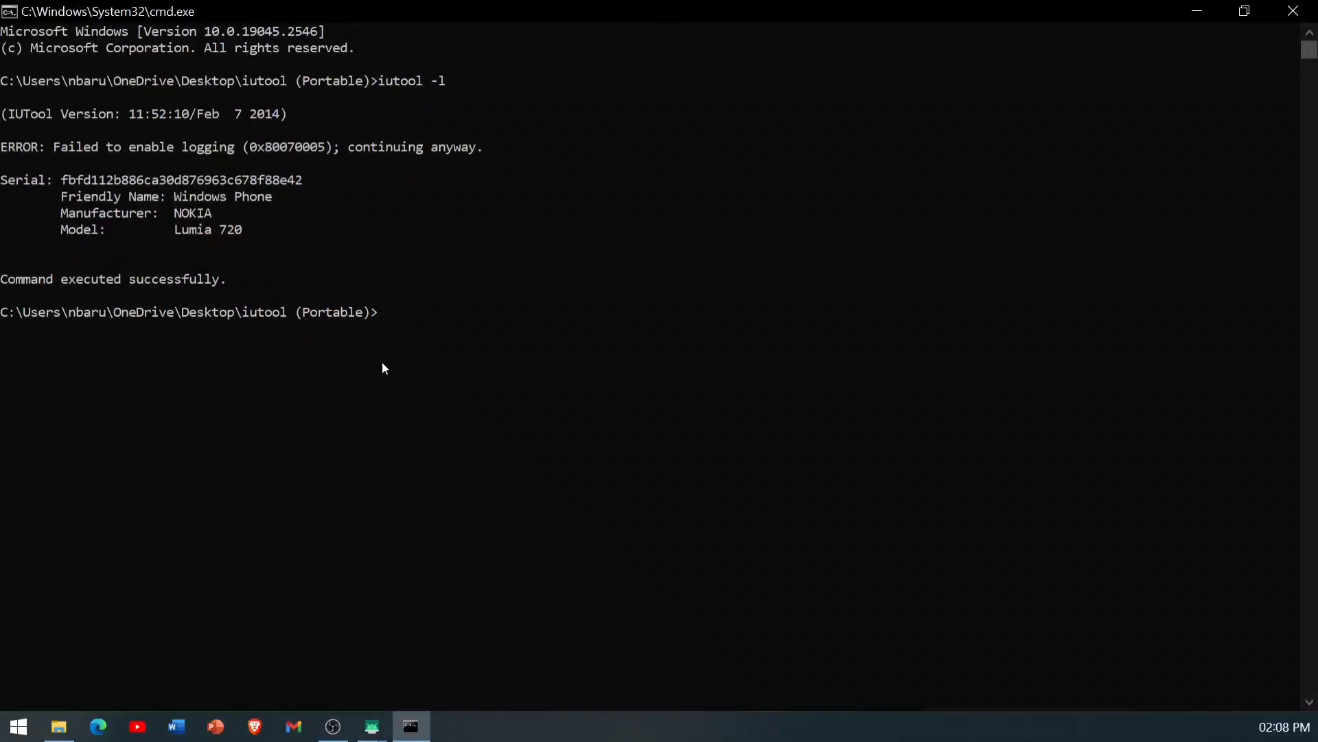
Run getdulogs -o "<720 path>\DeviceLogs.cab" to save the logs, then shrink the prompt window.
type("getdulog")
type("-o ?")
key("BackSpace")
type("\"")
key("ctrl+v")
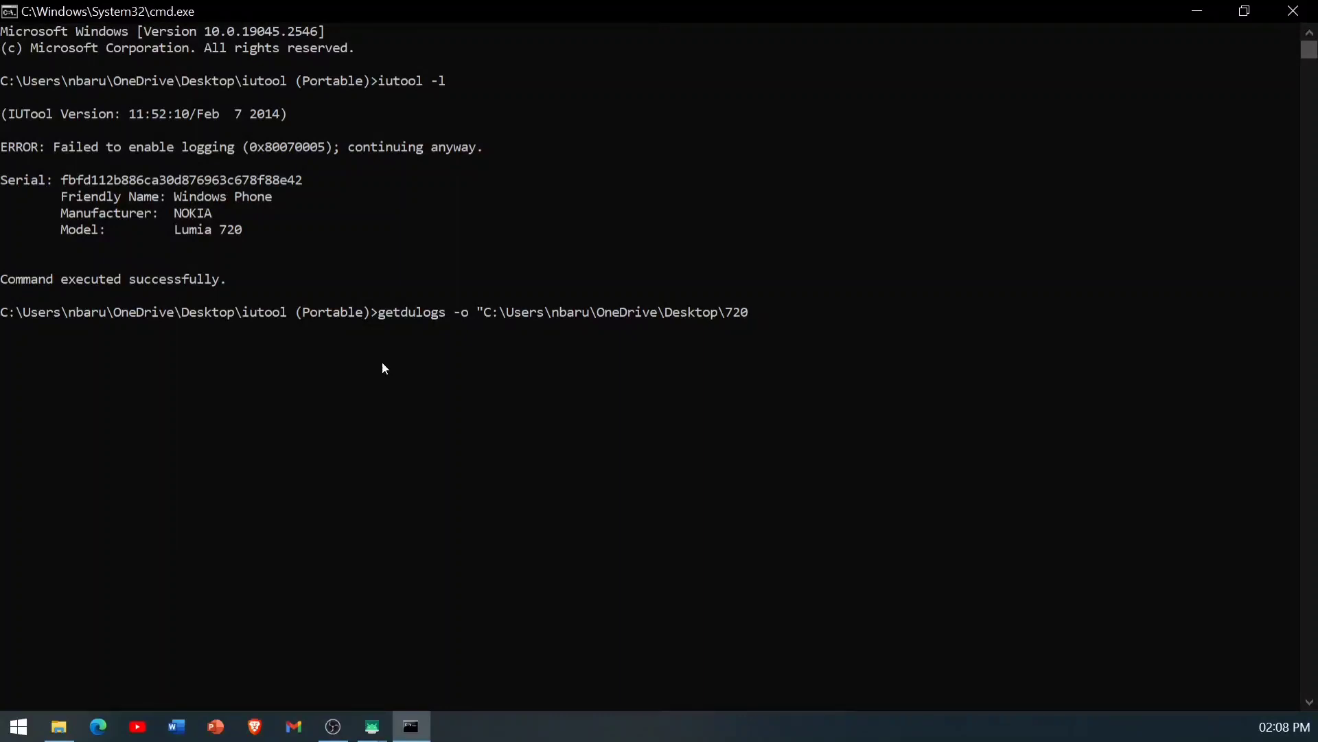
type("\\DeviceLogs.cab")
type("\"")
key("Return")
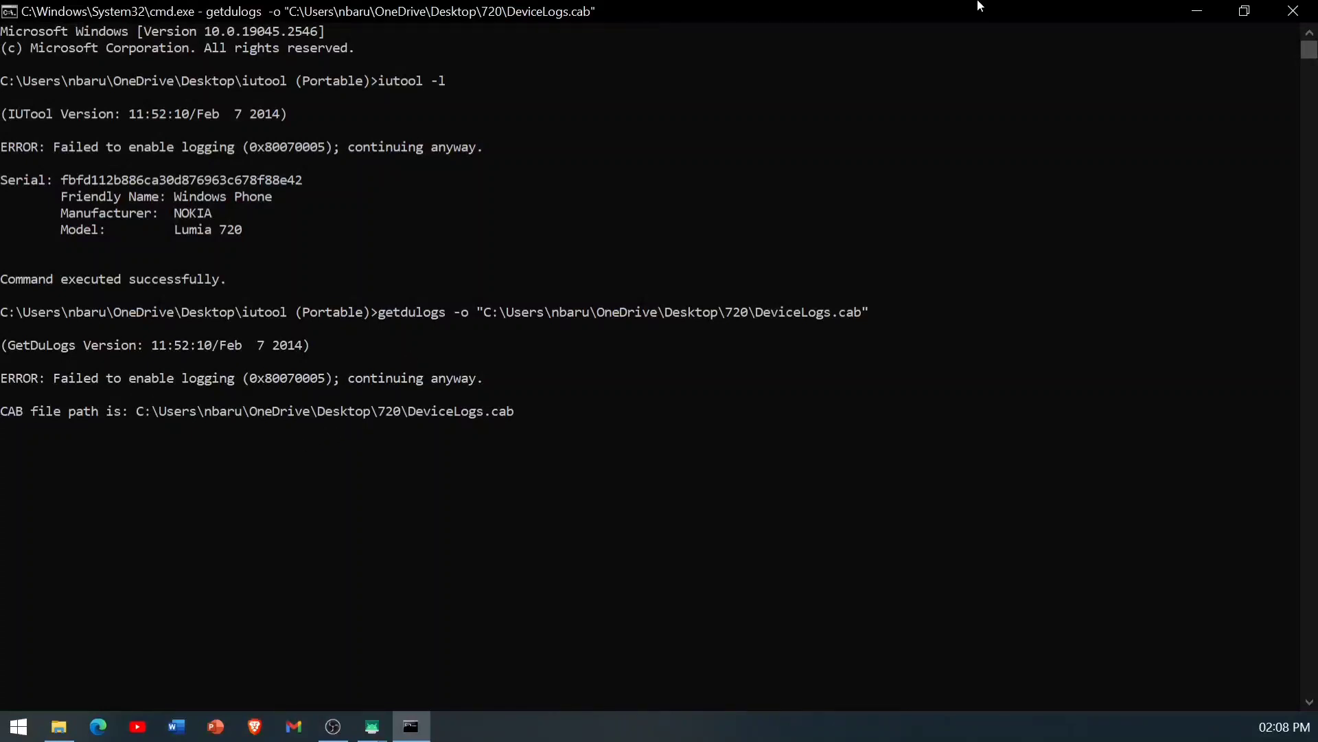
double_click(861, 12)
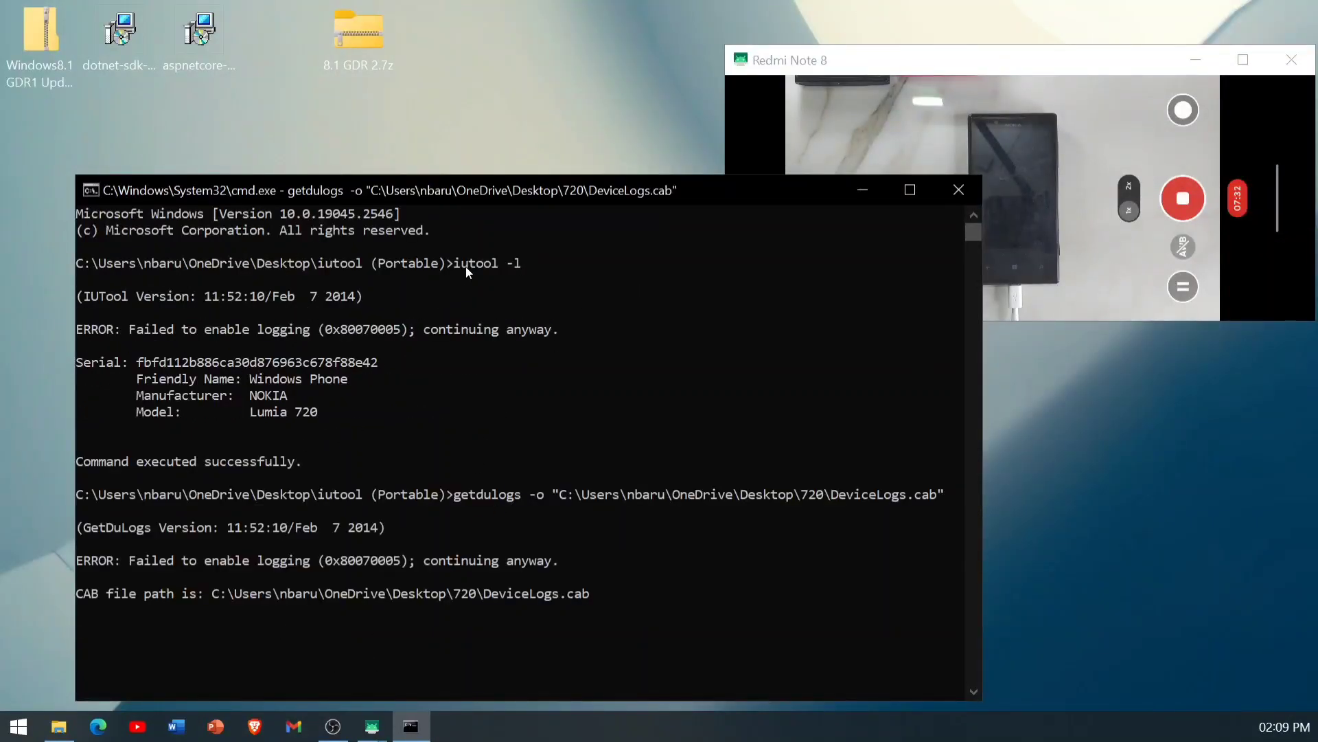
left_click_drag(518, 197, 512, 126)
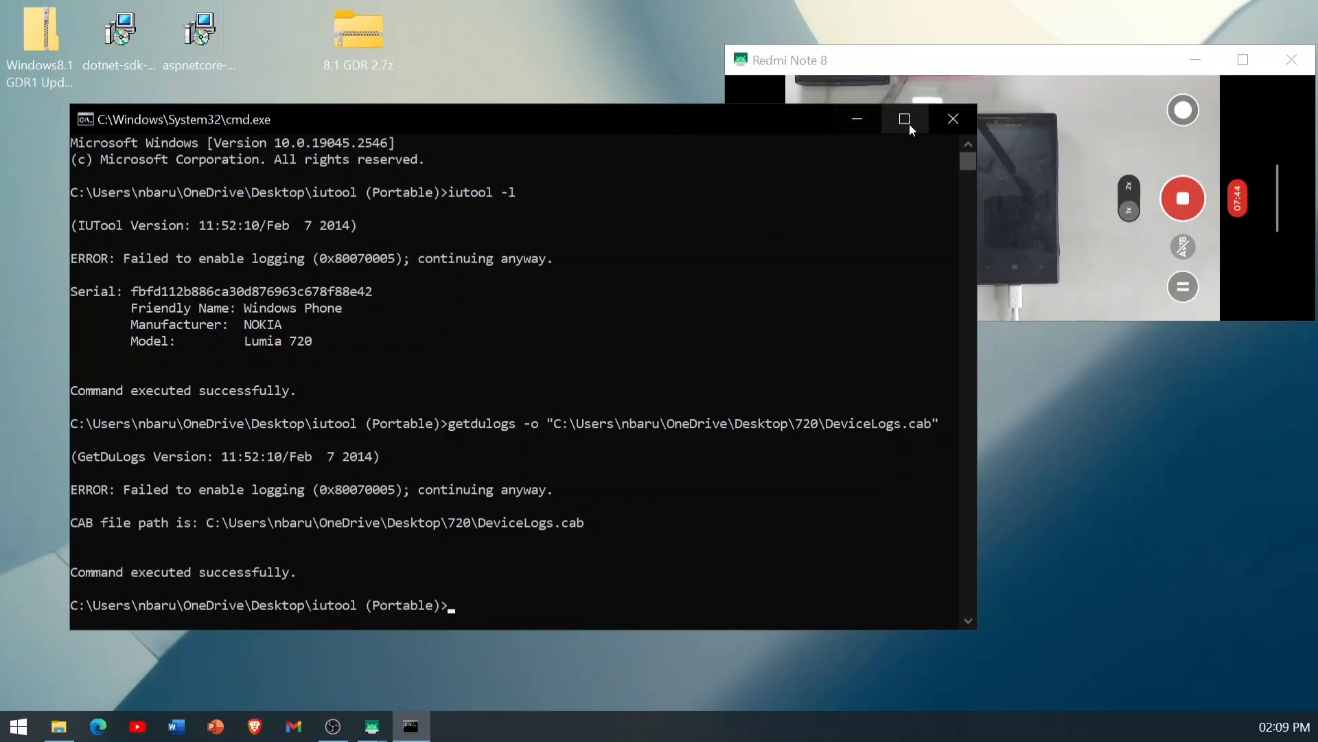
Close the prompt and use 7-Zip to extract DeviceLogs.cab in 720 into a DeviceLogs folder.
left_click(953, 119)
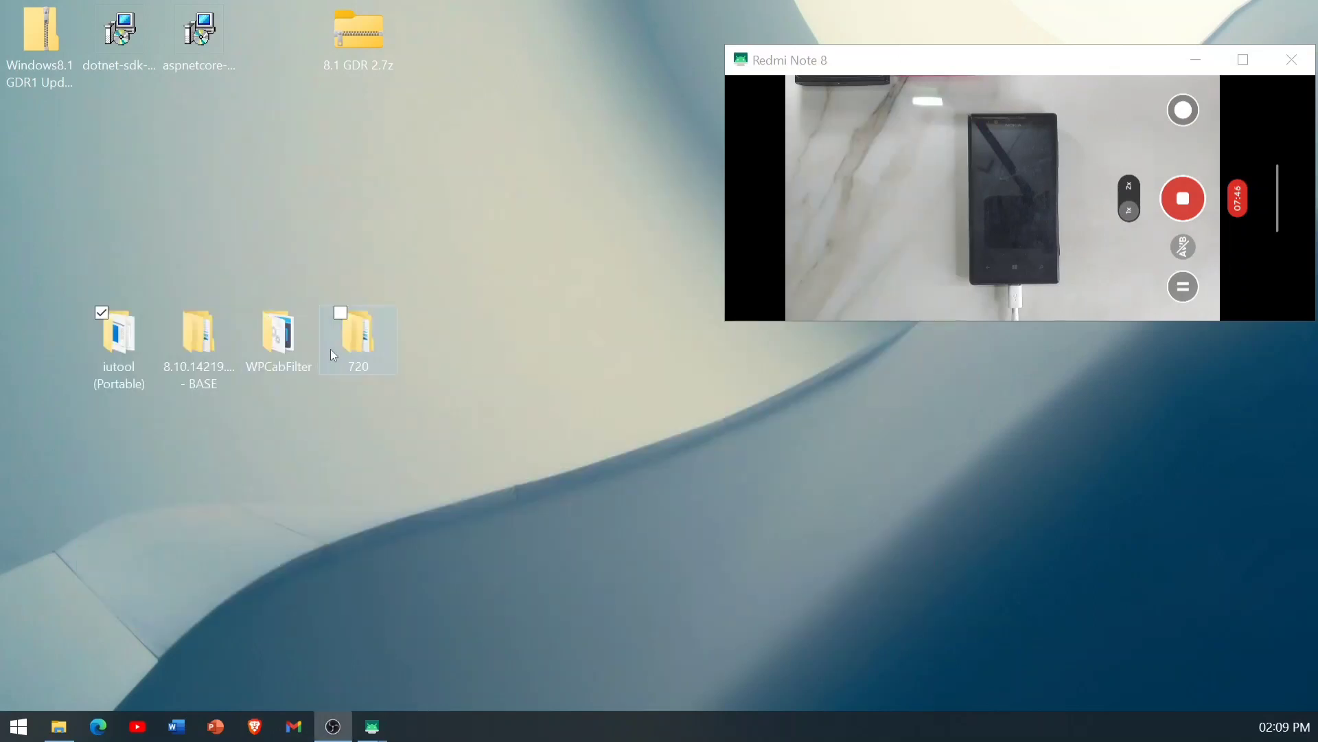
double_click(355, 350)
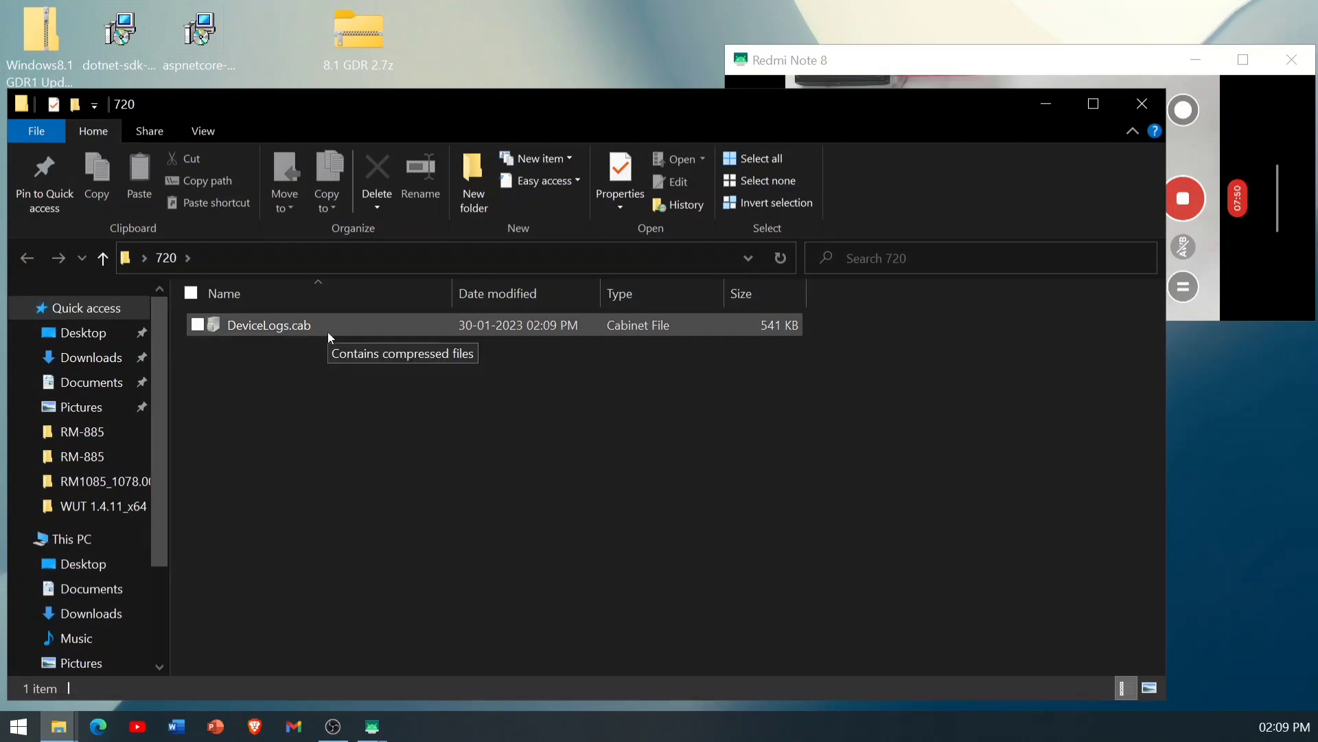
right_click(290, 328)
mouse_move(226, 360)
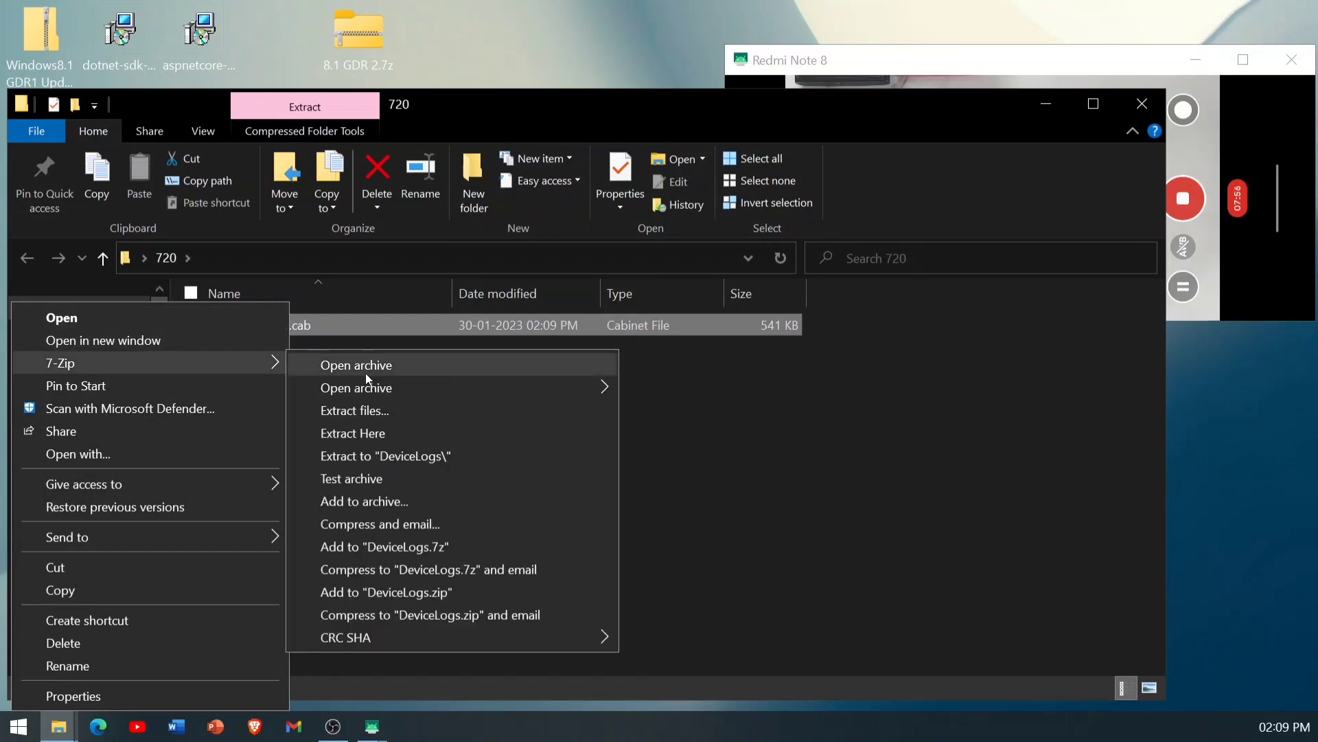
left_click(391, 456)
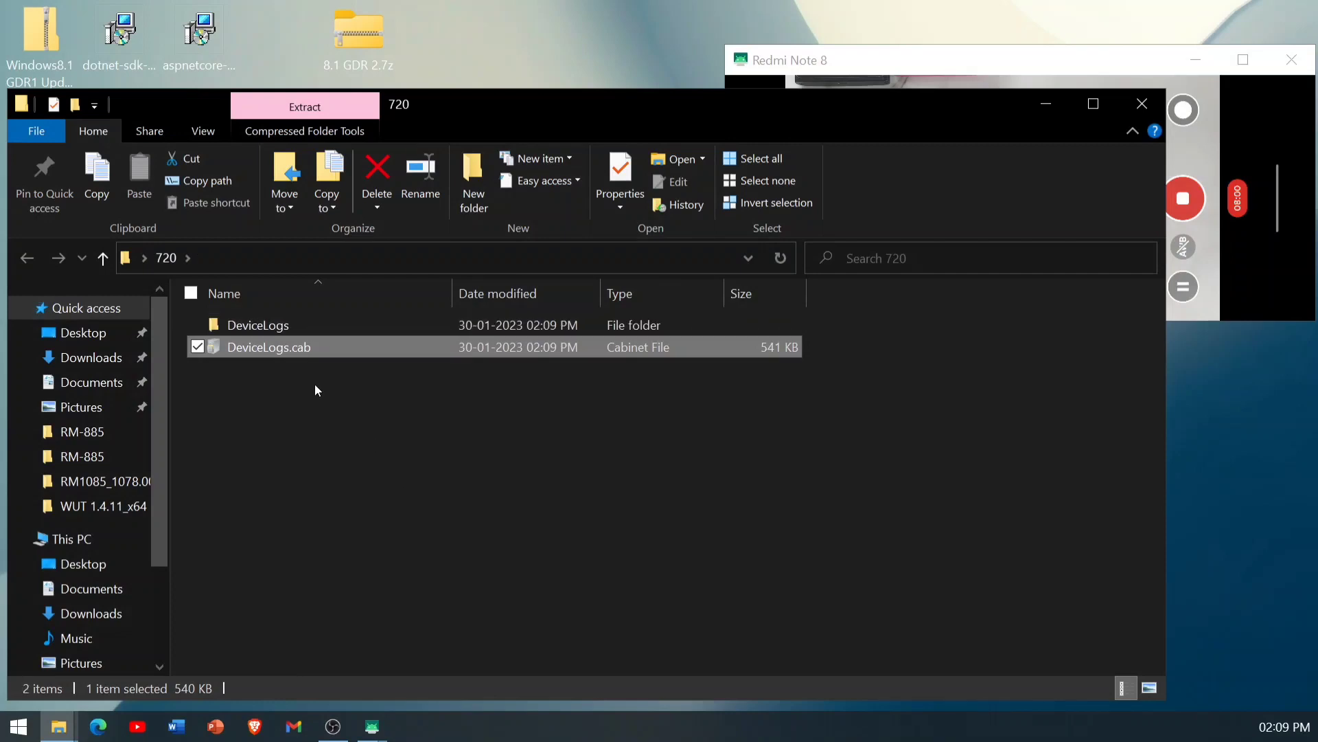
left_click(323, 325)
Copy InstalledPackages.csv from the DeviceLogs folder into the WPCabFilter folder.
double_click(322, 324)
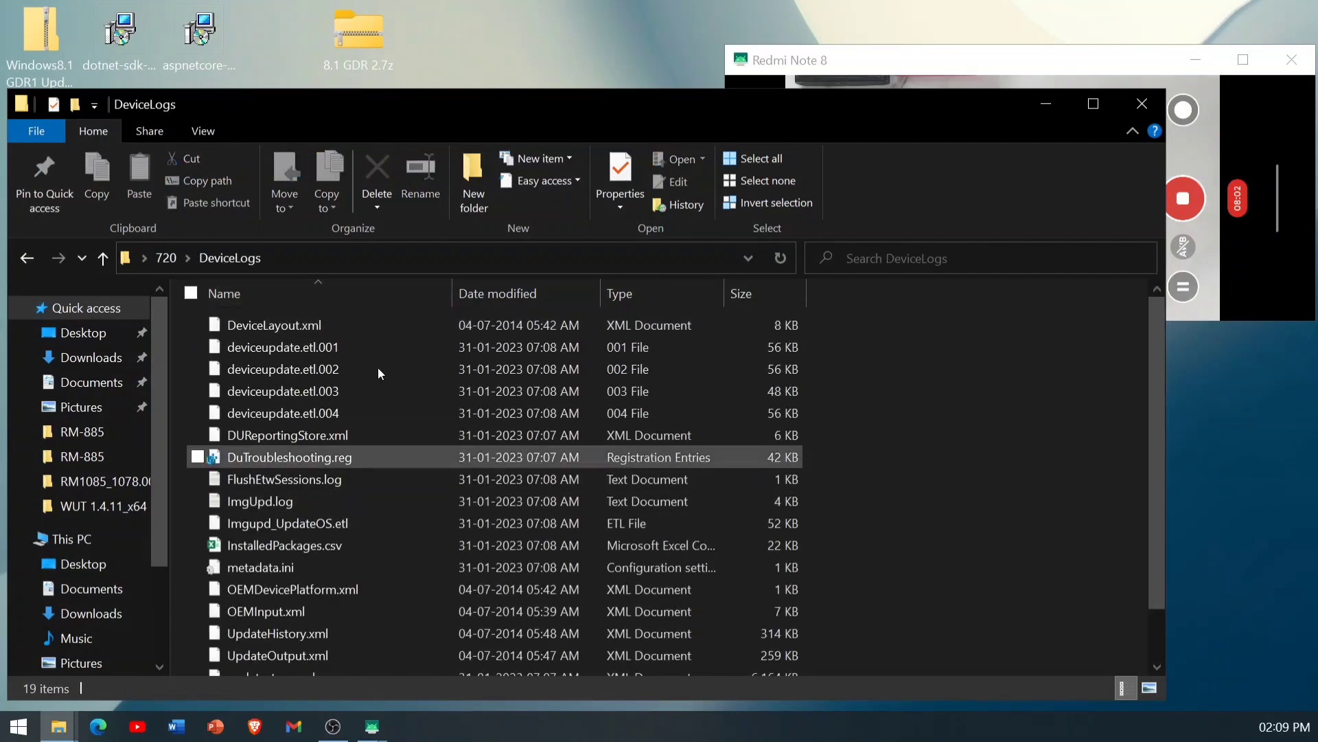
scroll(360, 454, "down", 1)
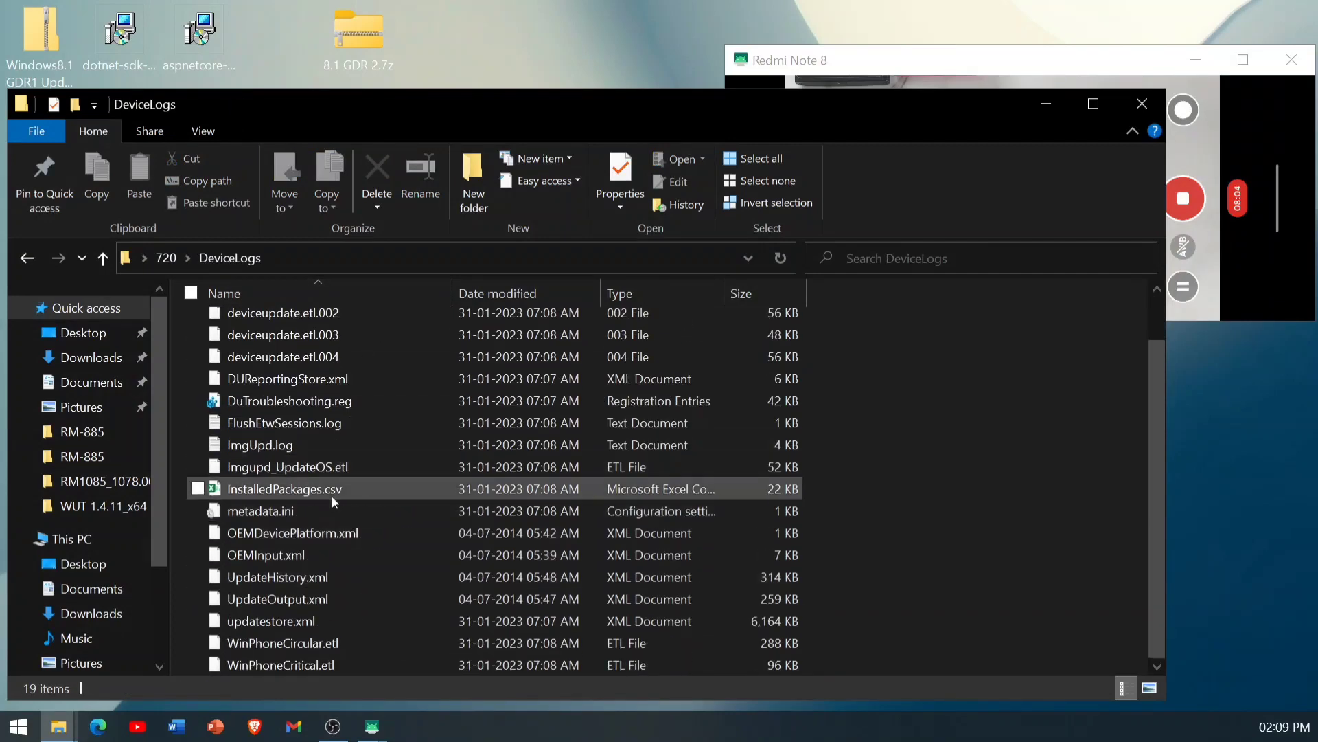
left_click(330, 490)
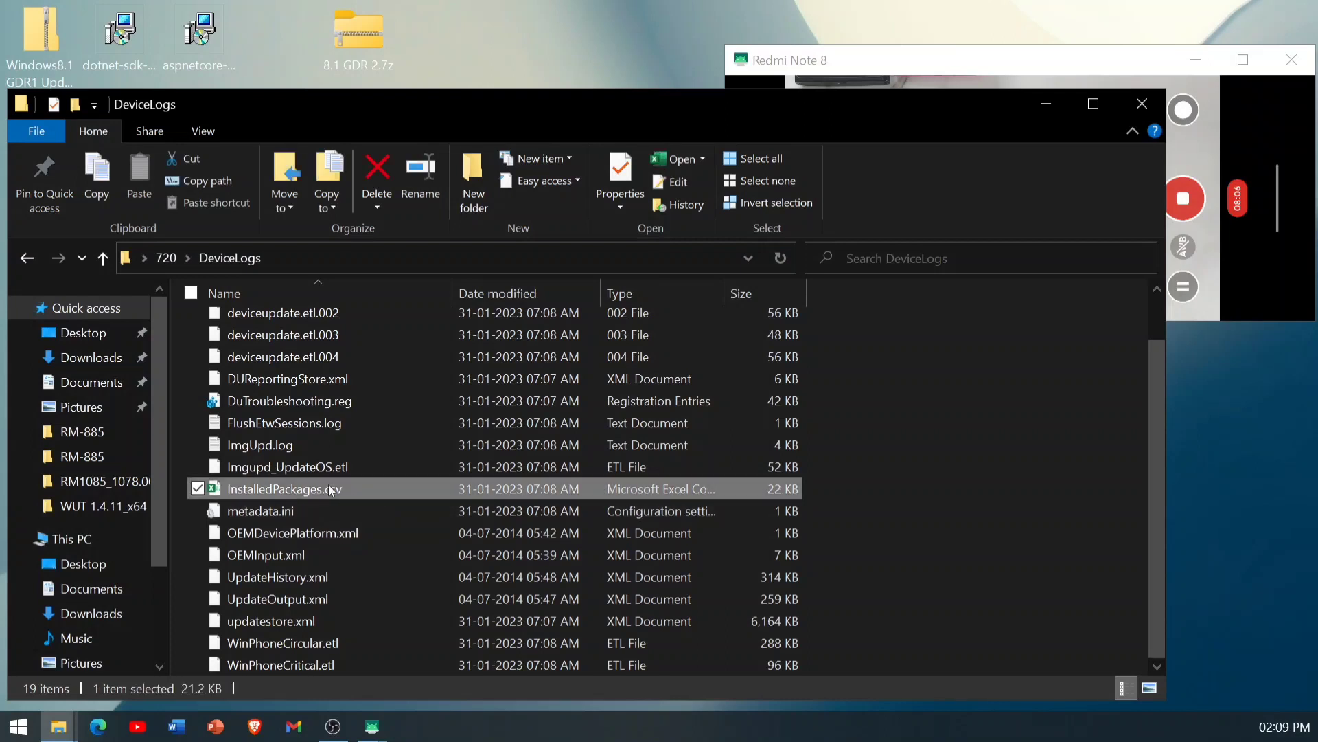
right_click(330, 489)
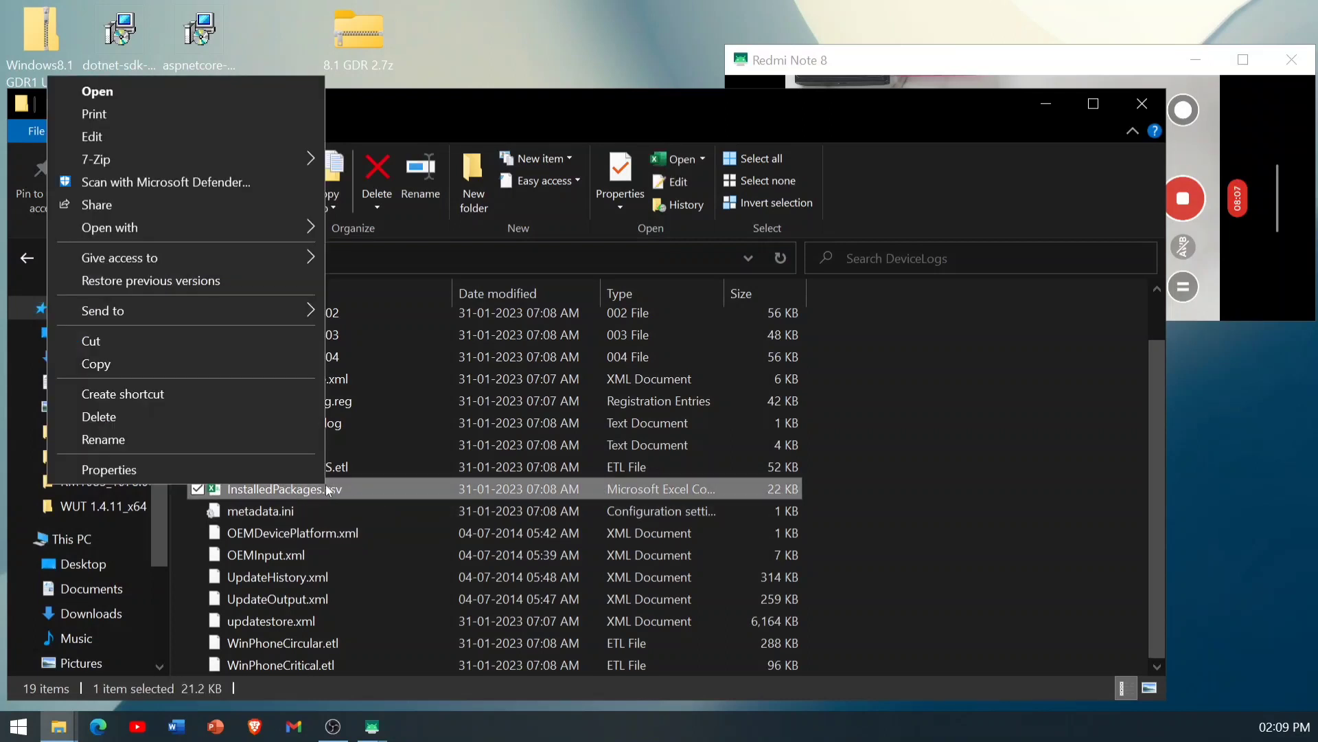
left_click(167, 363)
left_click(1141, 104)
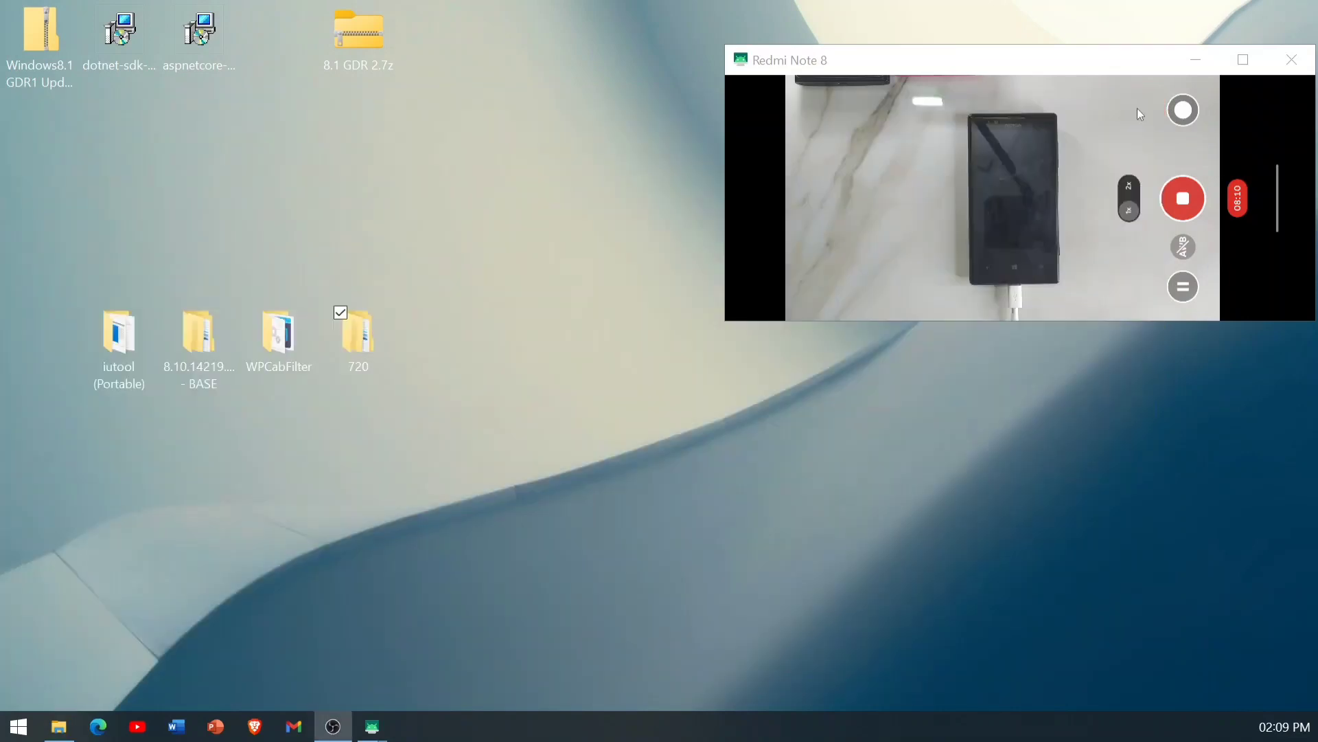
double_click(286, 365)
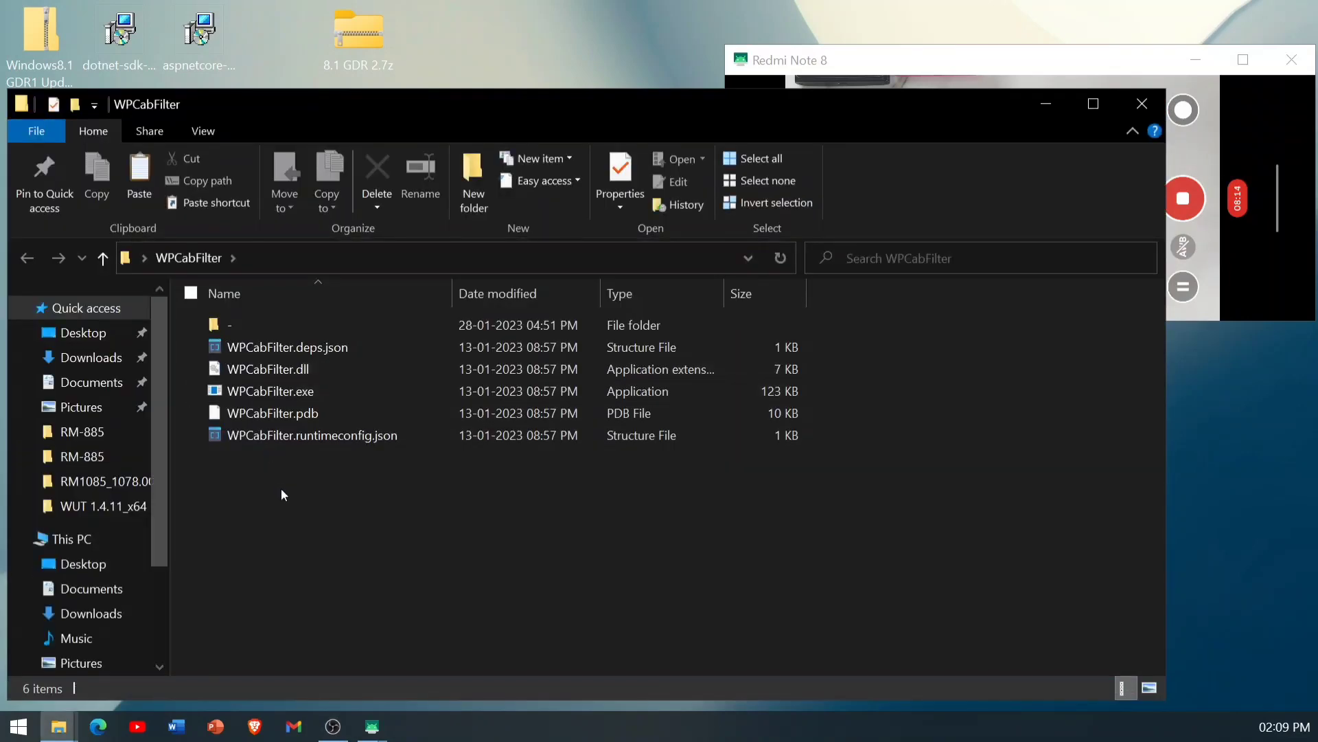
right_click(282, 488)
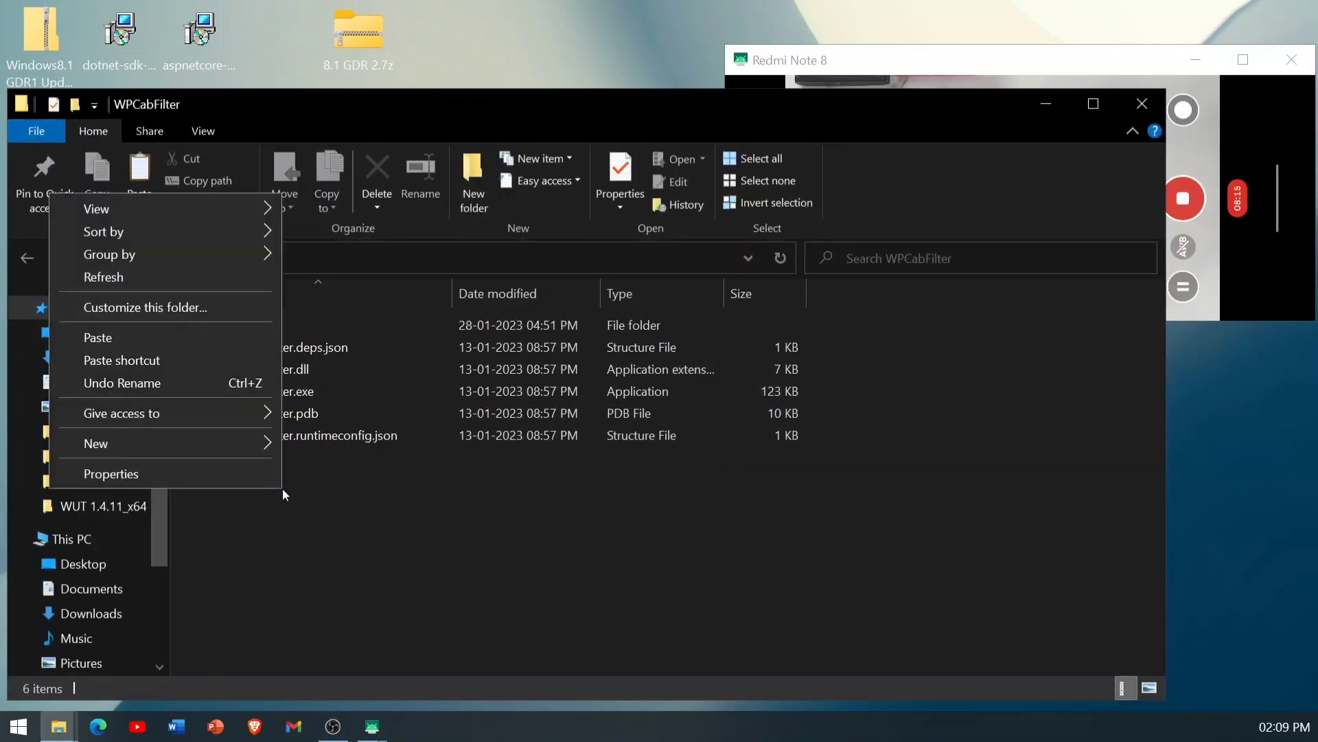
left_click(96, 339)
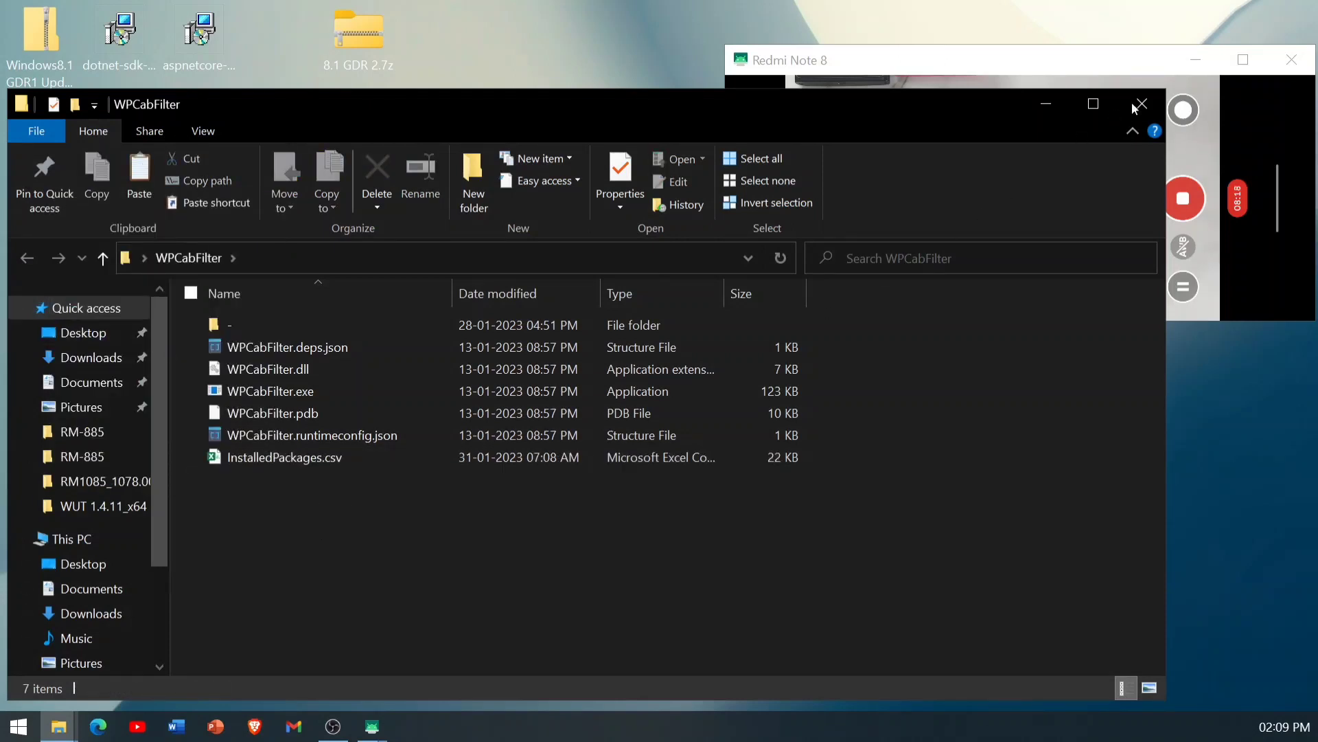
left_click(1142, 104)
Delete the DeviceLogs folder and DeviceLogs.cab from 720, then close it.
left_click(362, 326)
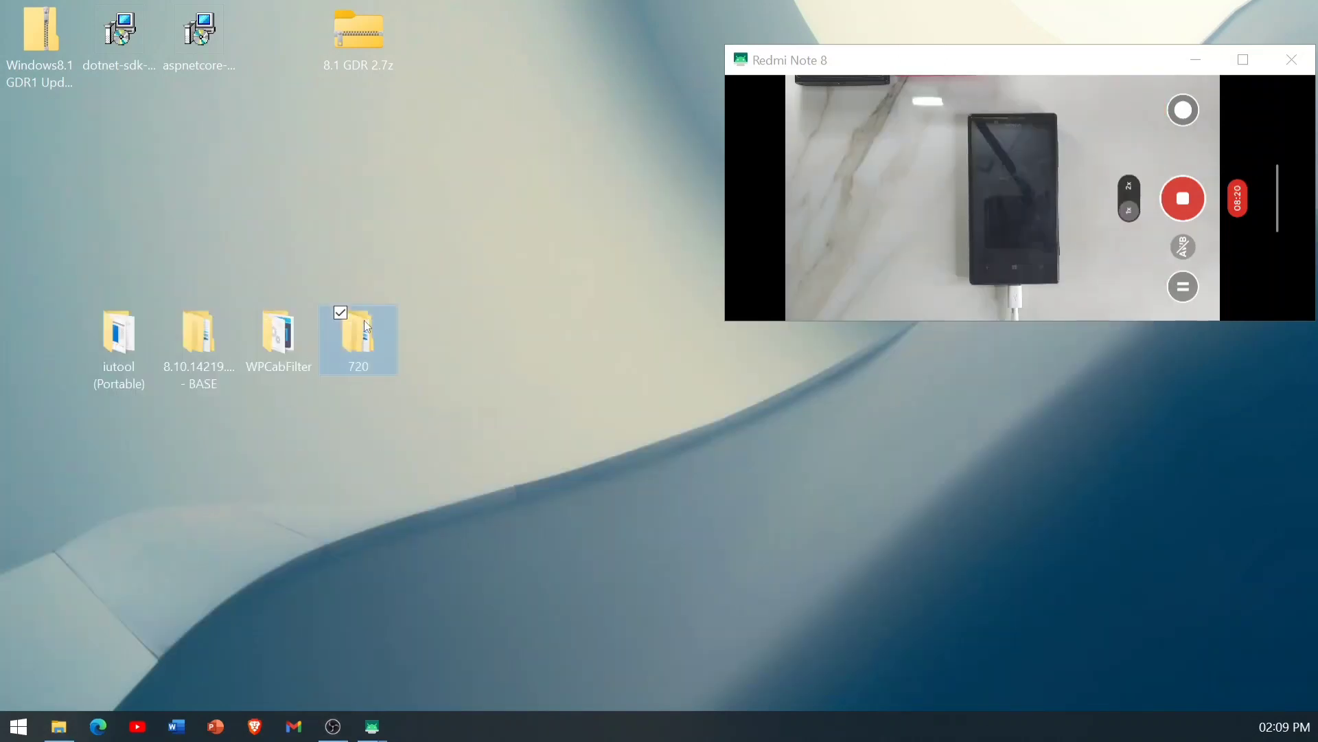
double_click(367, 327)
left_click_drag(347, 391, 319, 315)
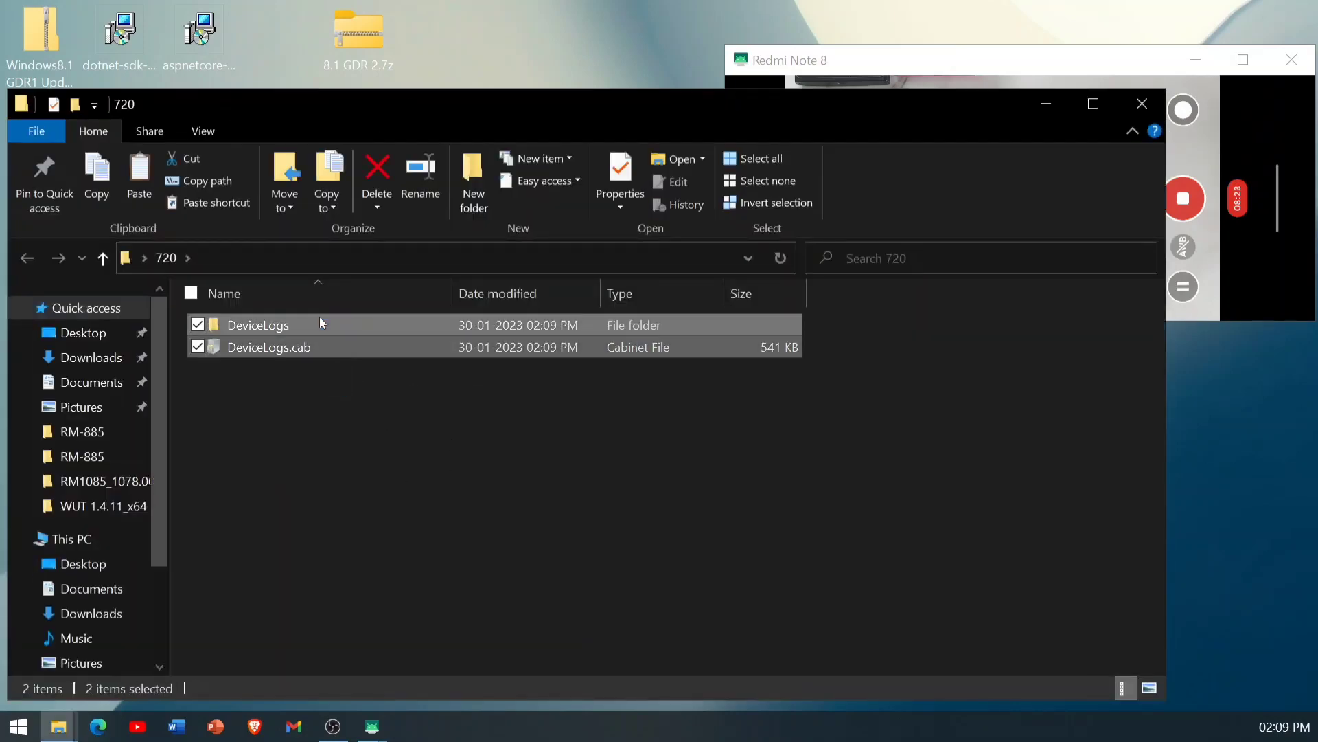
left_click(377, 180)
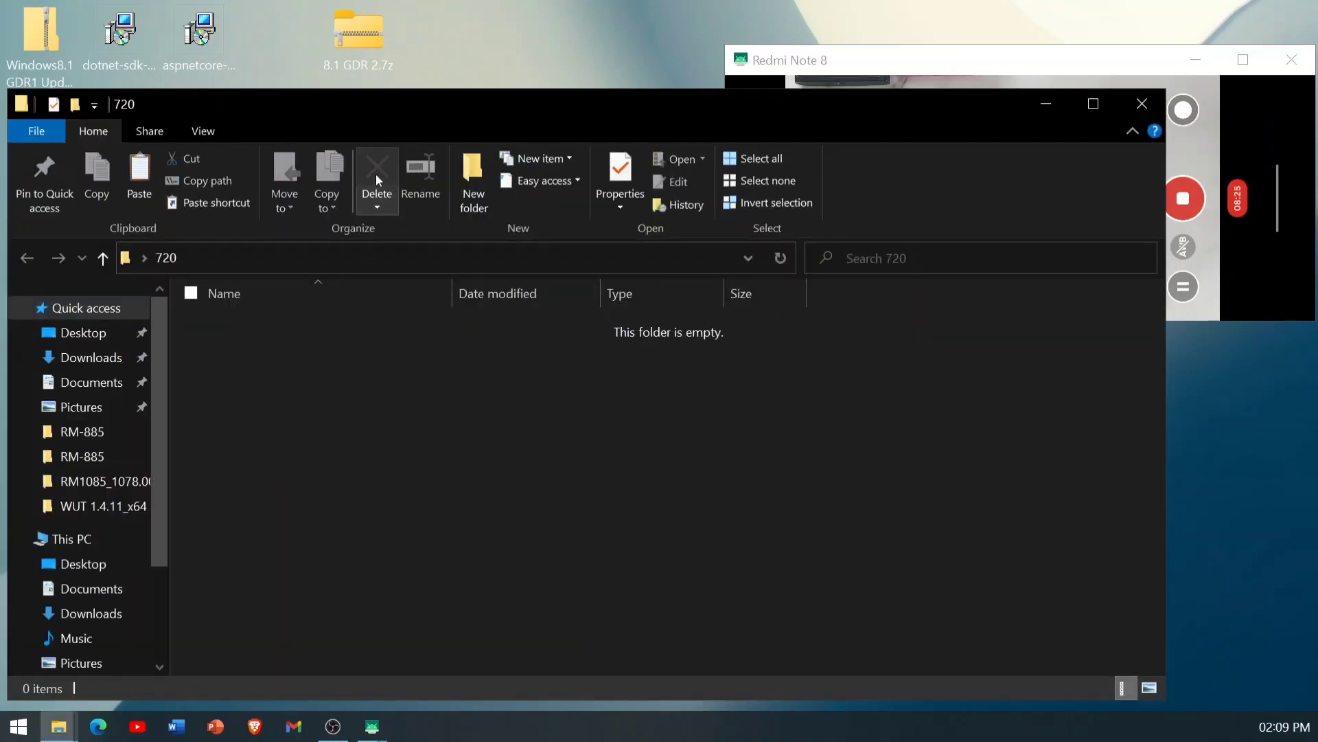
left_click(1142, 104)
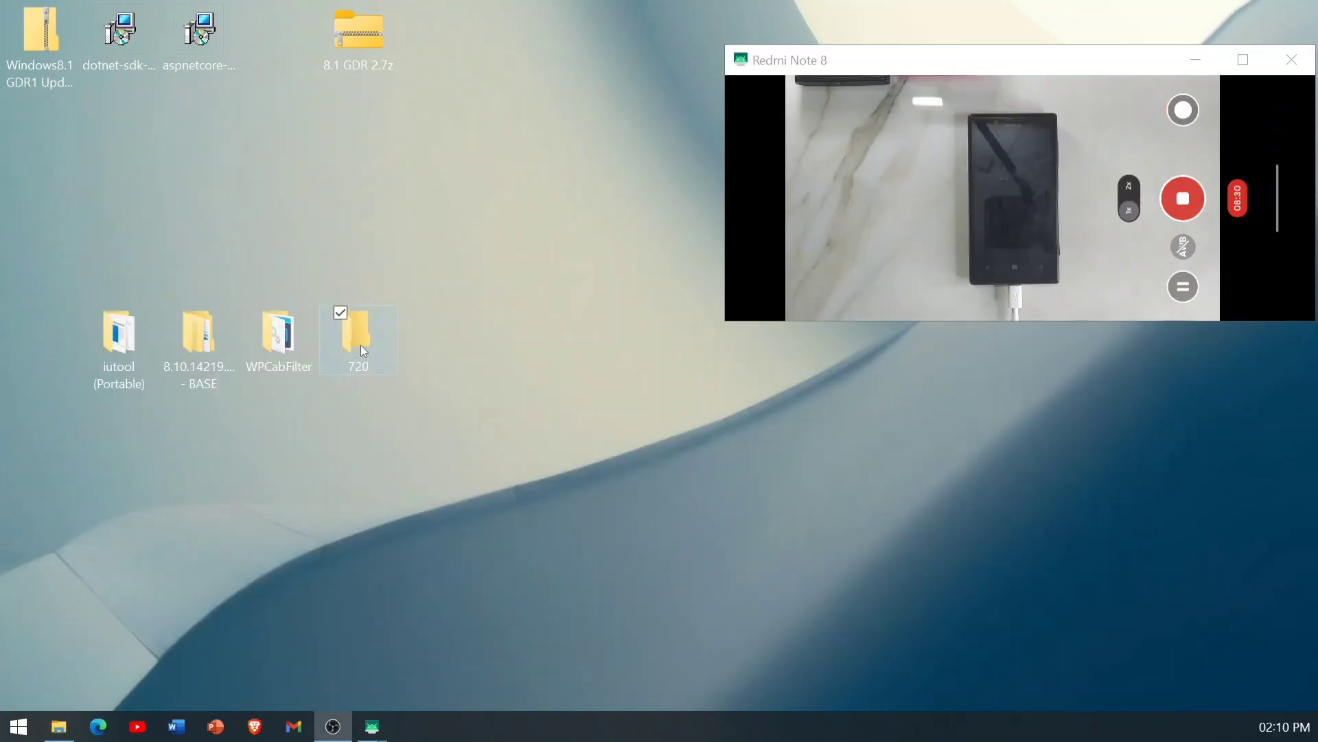
Launch cmd from the iutool (Portable) folder's address bar and maximize the prompt.
double_click(134, 365)
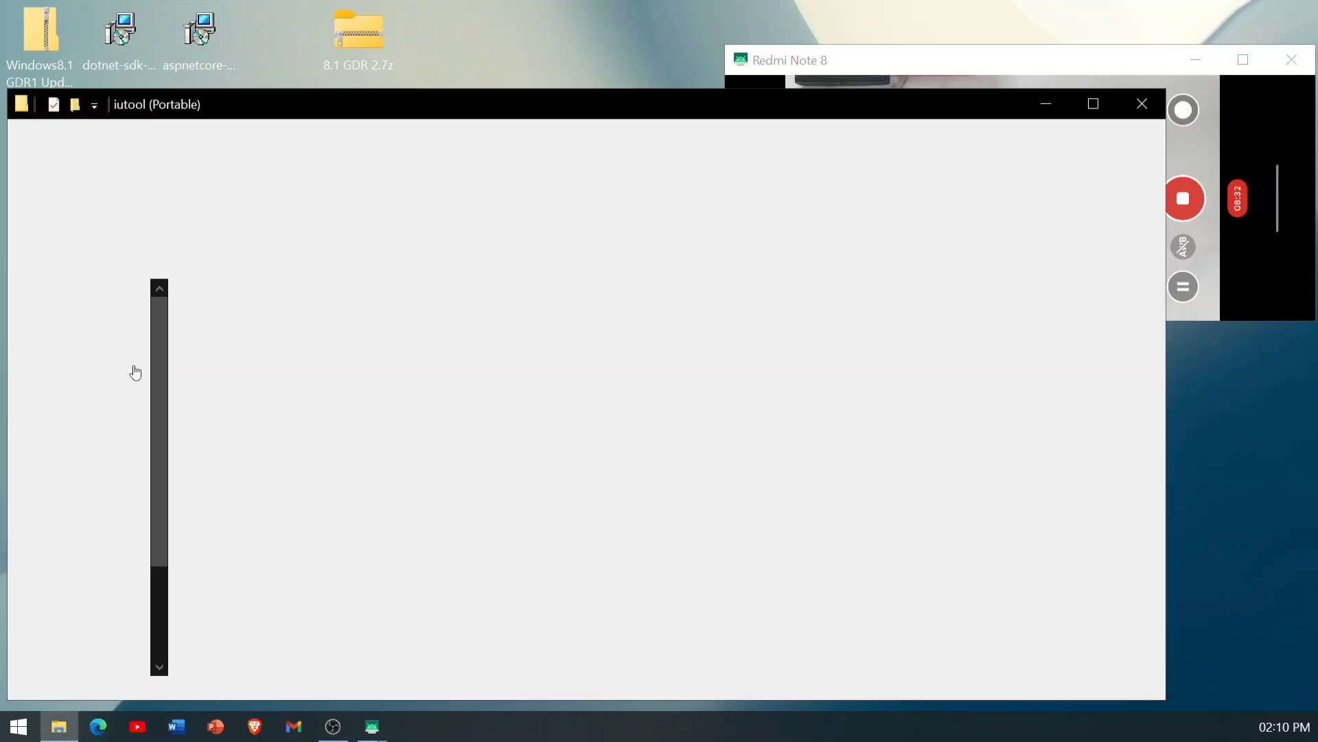
left_click(295, 258)
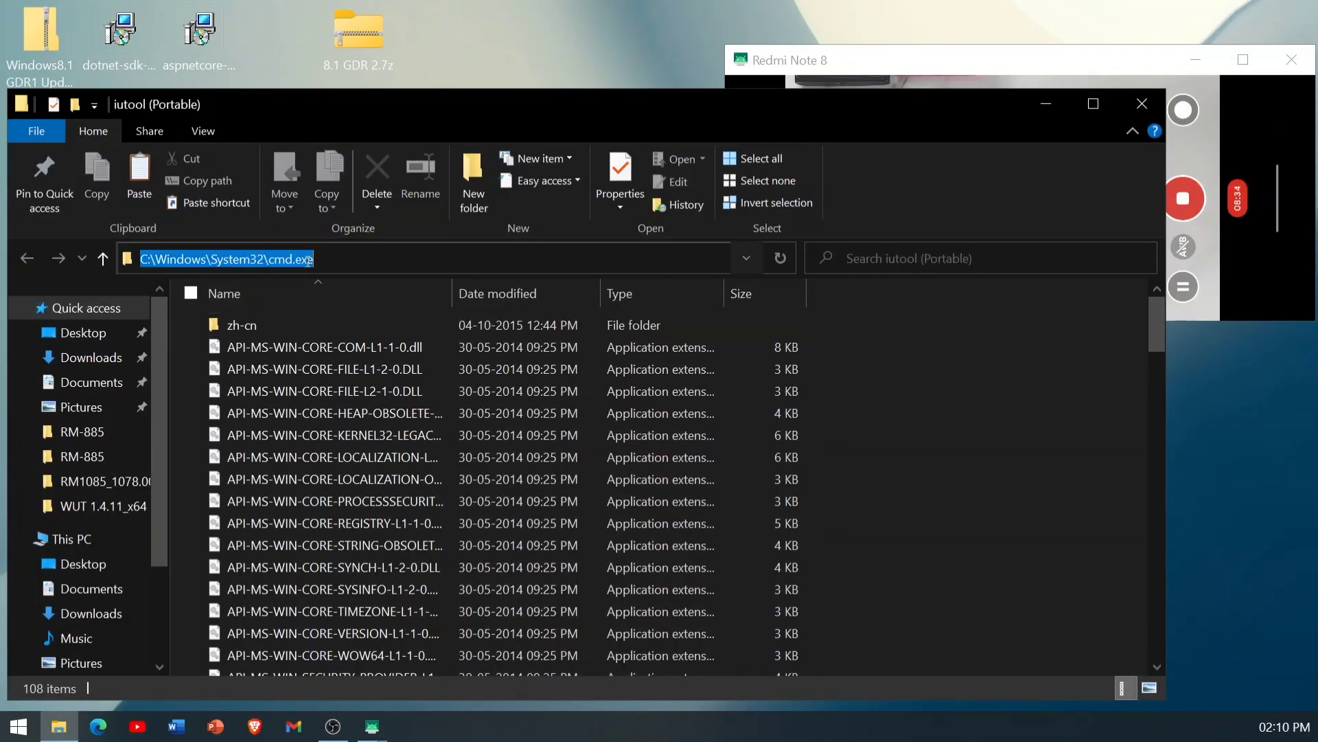
type("cmd")
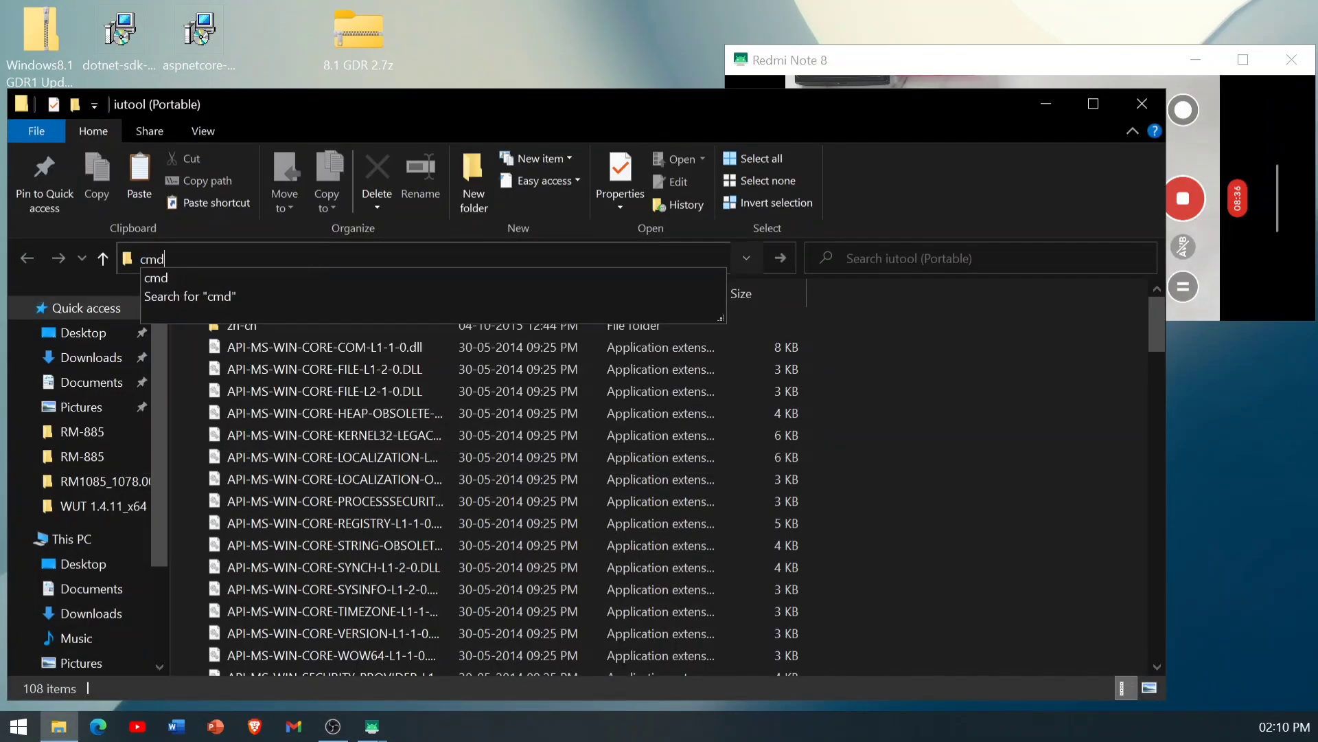
key("Return")
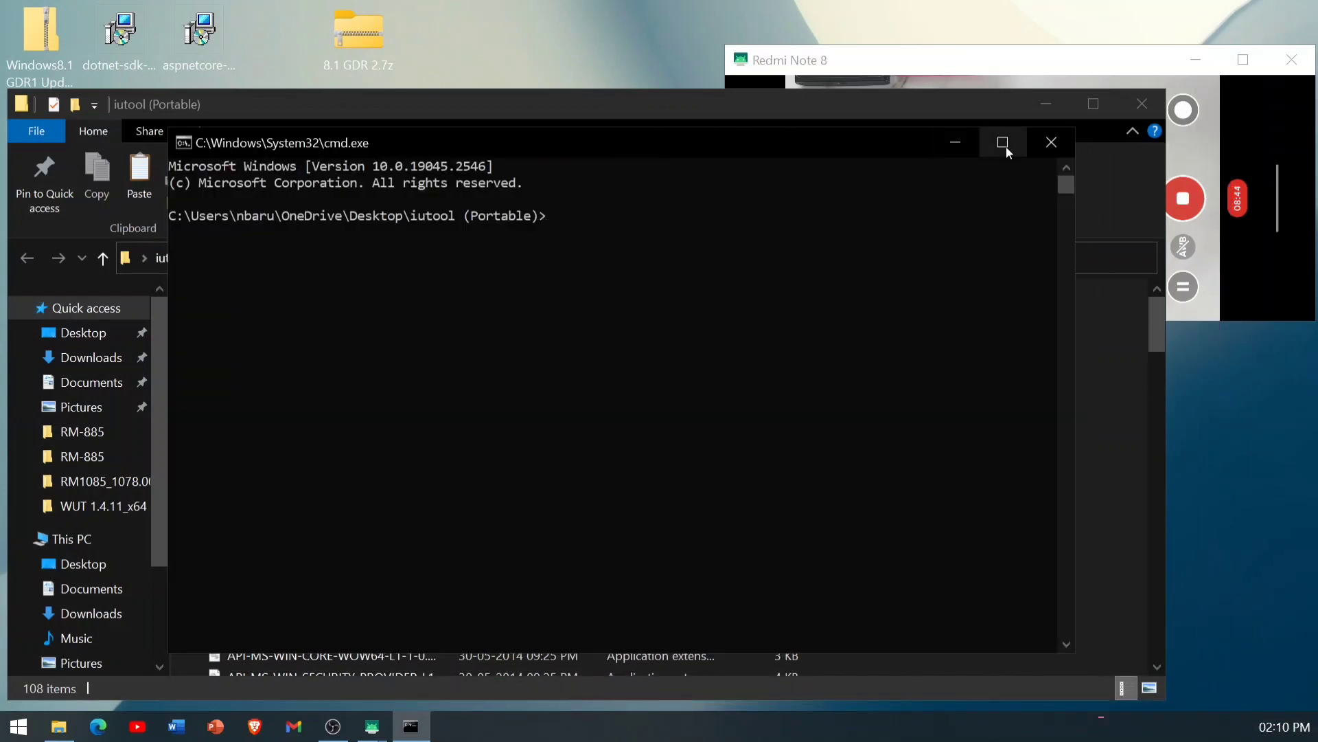
left_click(1003, 143)
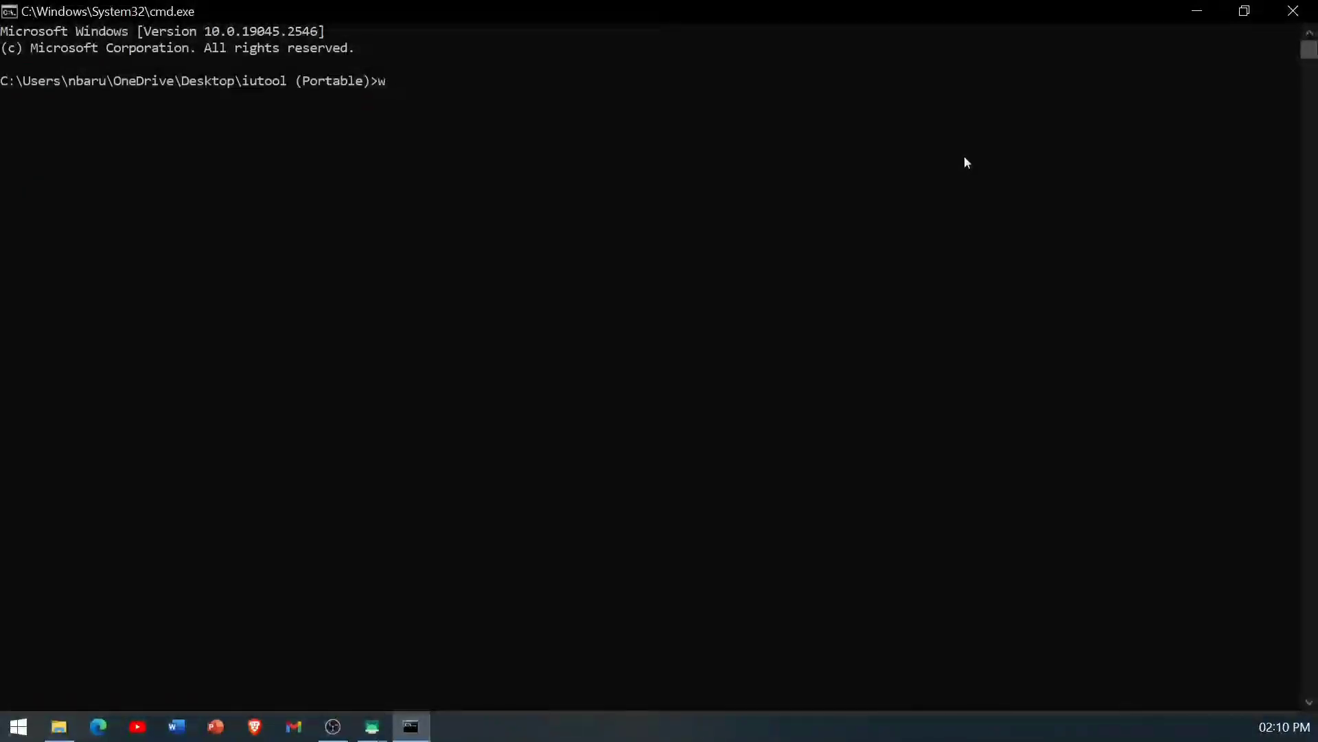
Enter `wpcabfilter "` at the iutool (Portable) prompt, fixing the mistyped command name.
type("pfil")
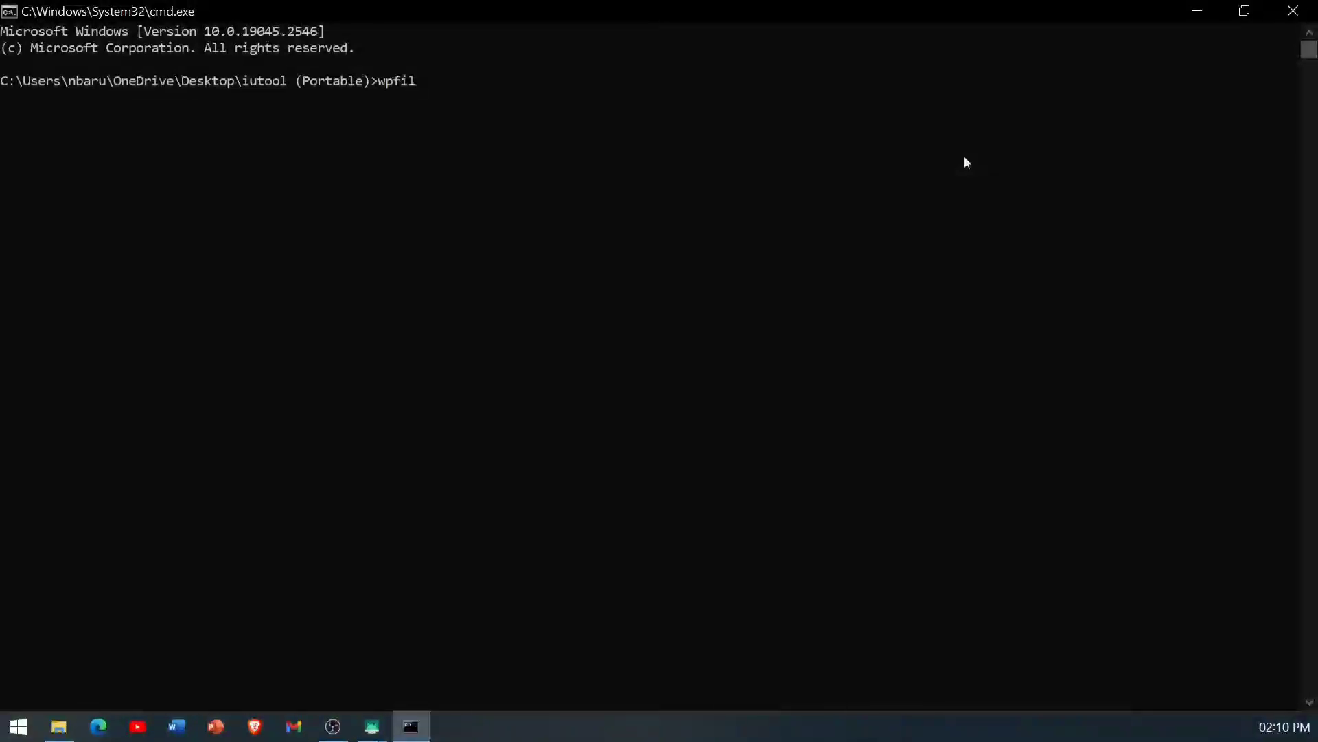
type("ter")
key("BackSpace")
key("BackSpace")
key("BackSpace")
key("BackSpace")
key("BackSpace")
key("BackSpace")
type("ca")
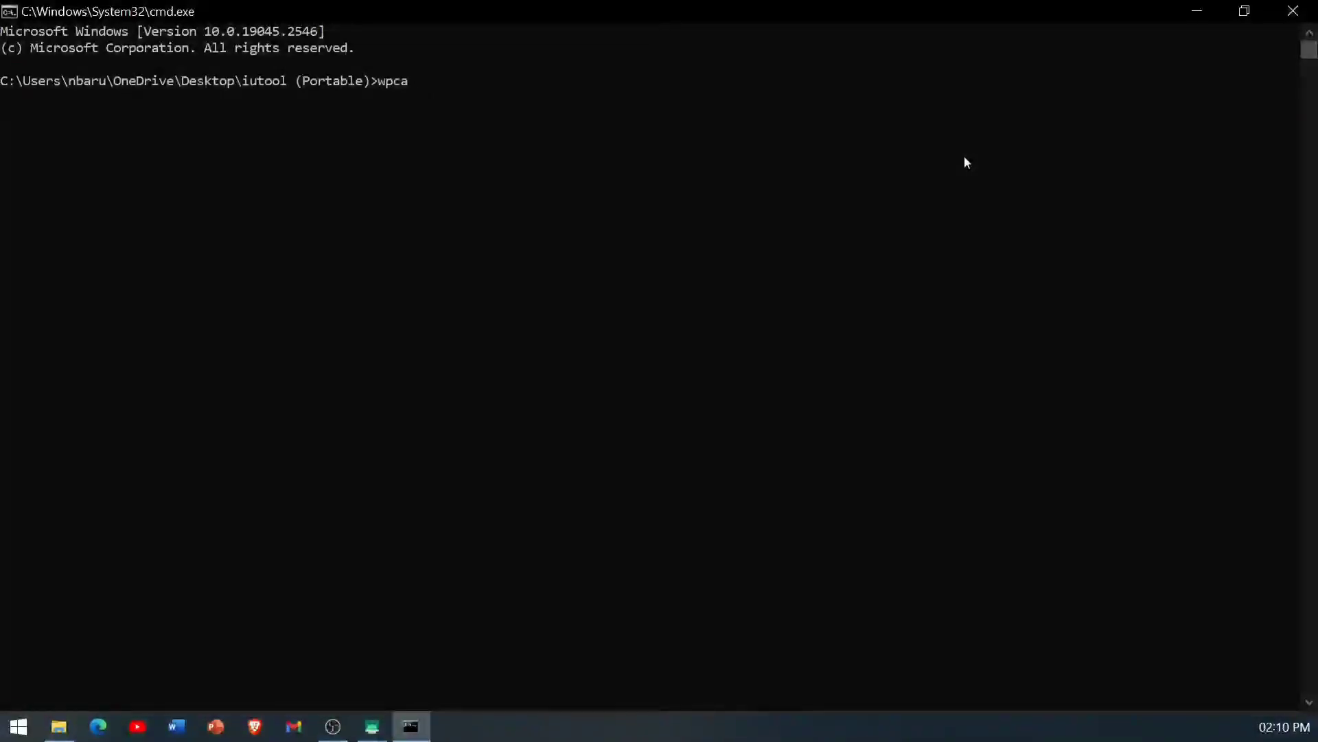
type("bfilter")
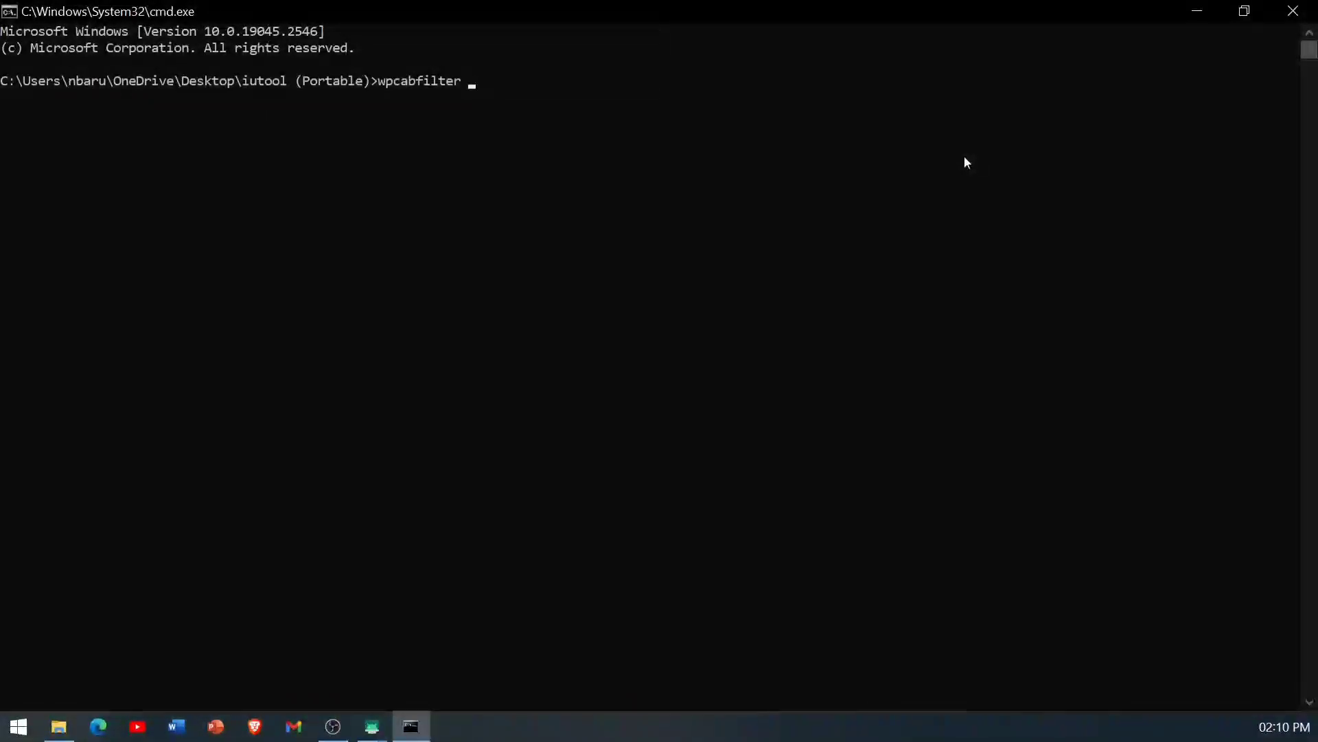
type("\"")
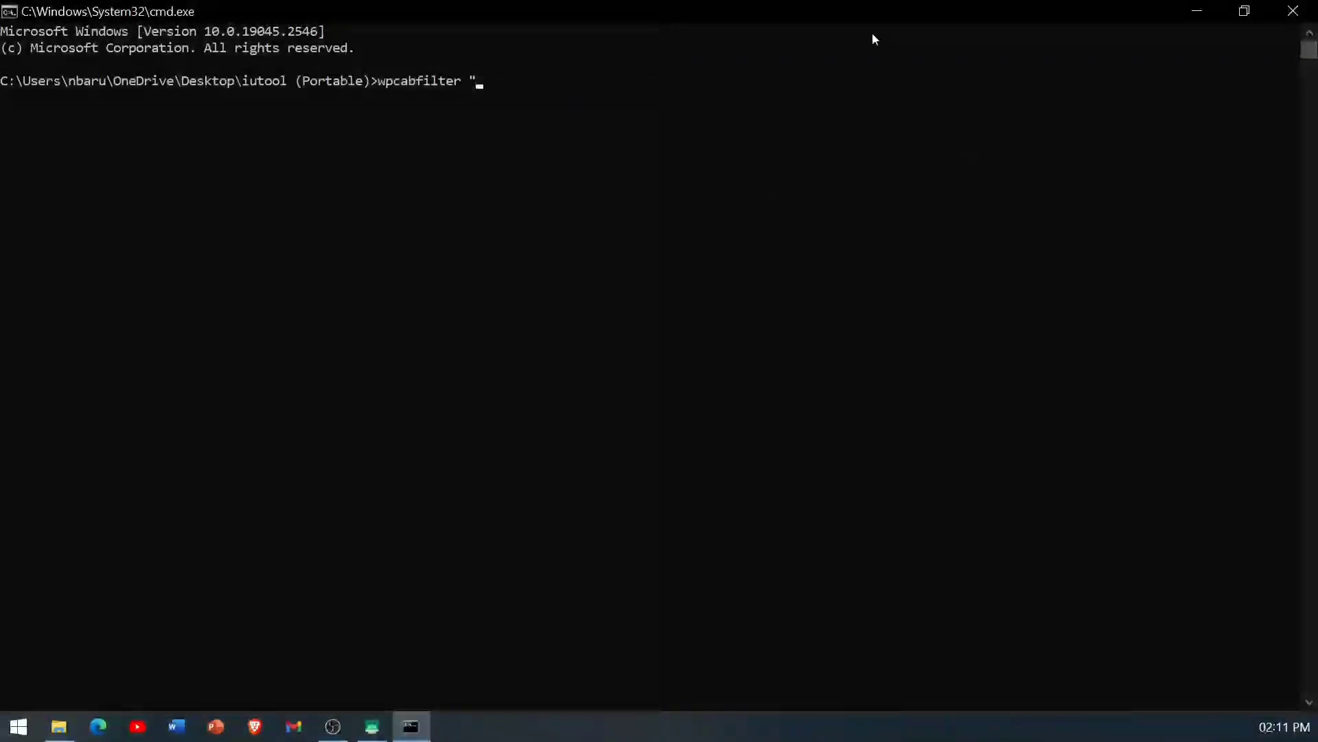
Restore the console to a window and move the iutool (Portable) folder window to the screen bottom.
left_click(1244, 10)
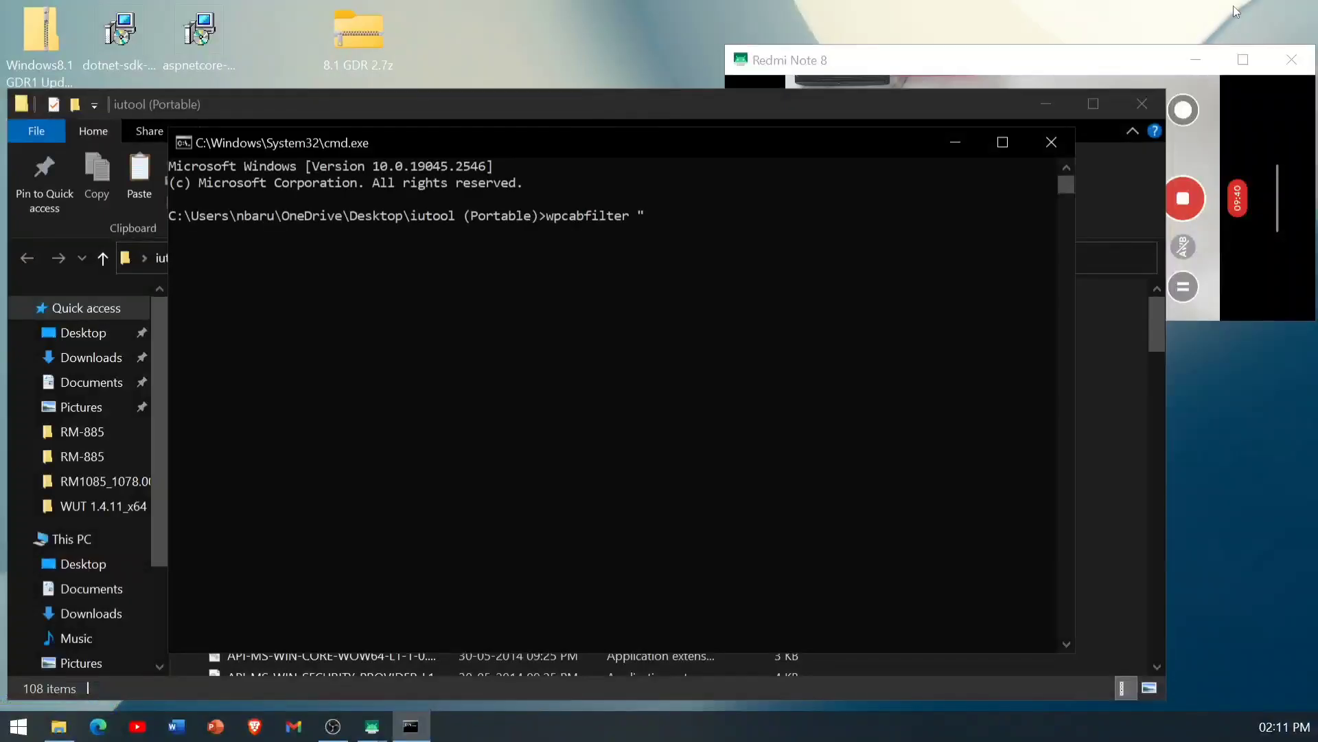
left_click(557, 121)
left_click_drag(555, 115, 724, 154)
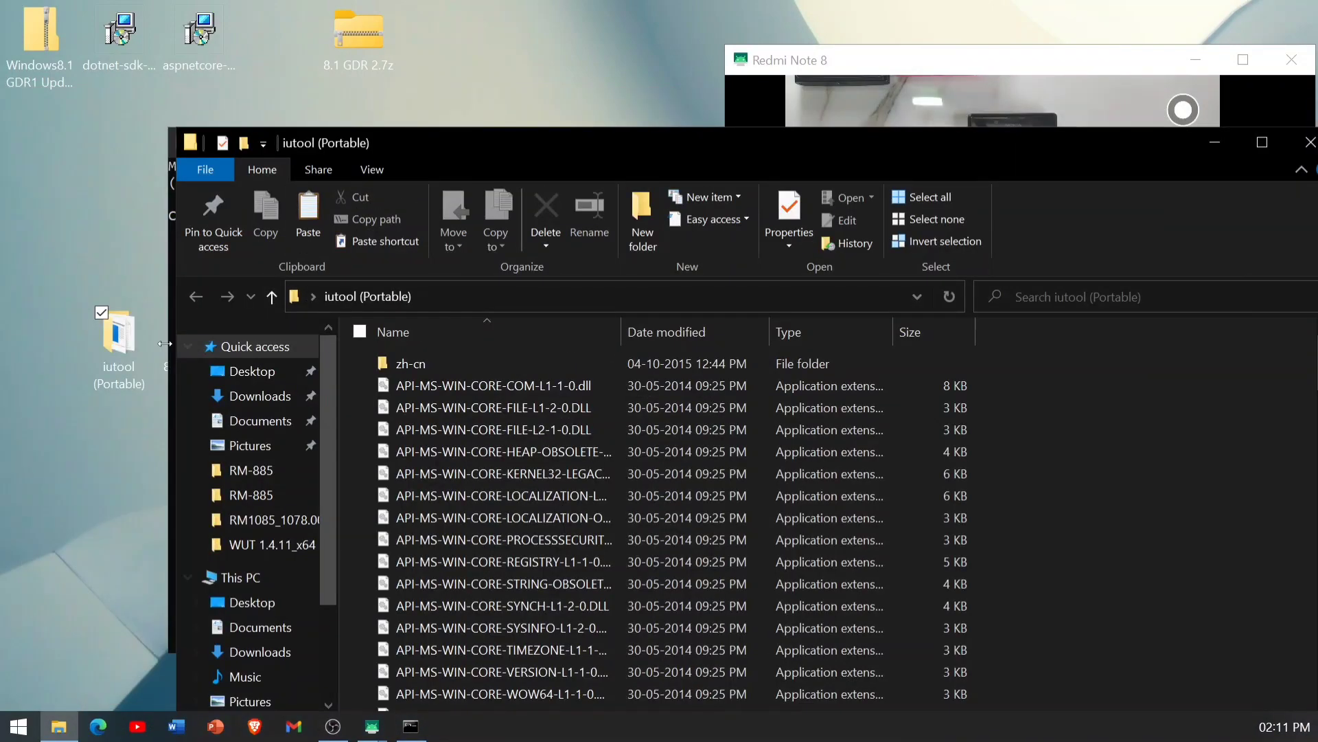
left_click_drag(618, 136, 507, 633)
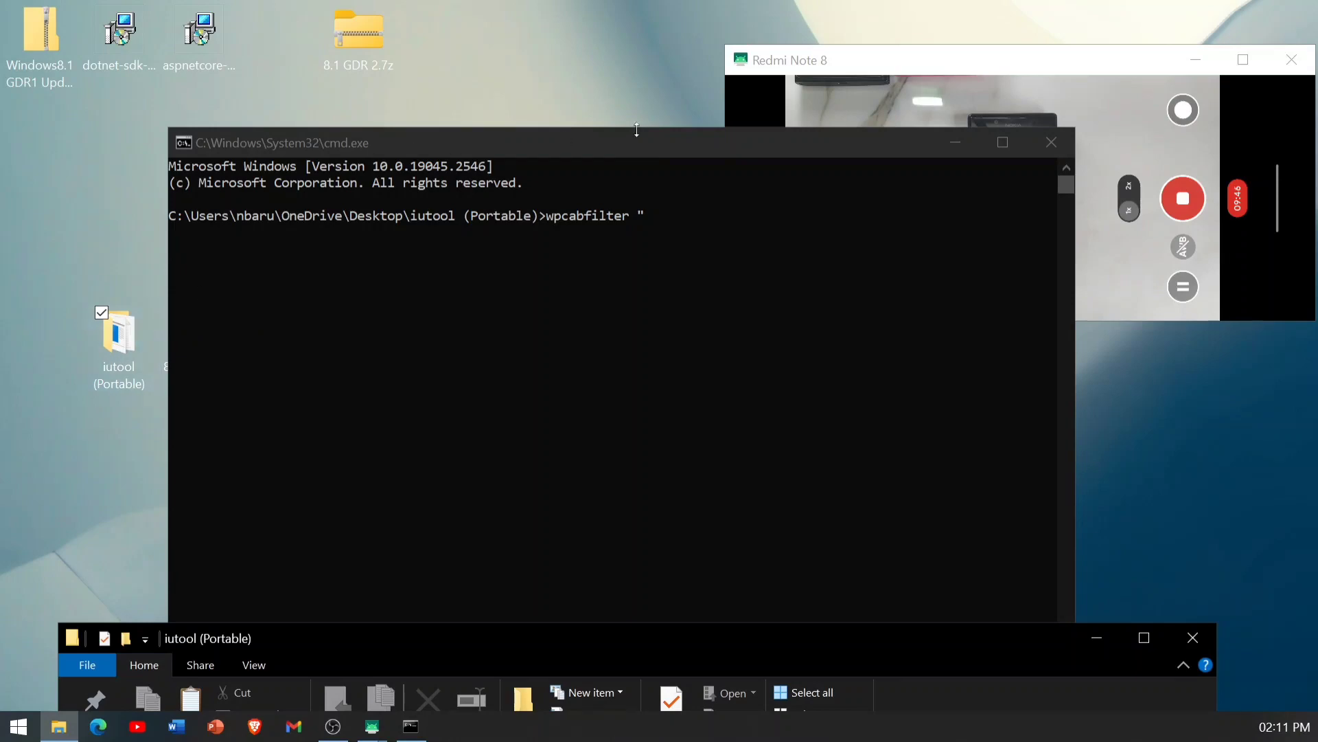
Copy the 8.10.14219.341 - BASE folder path and paste it into the command with a closing quote.
left_click(946, 146)
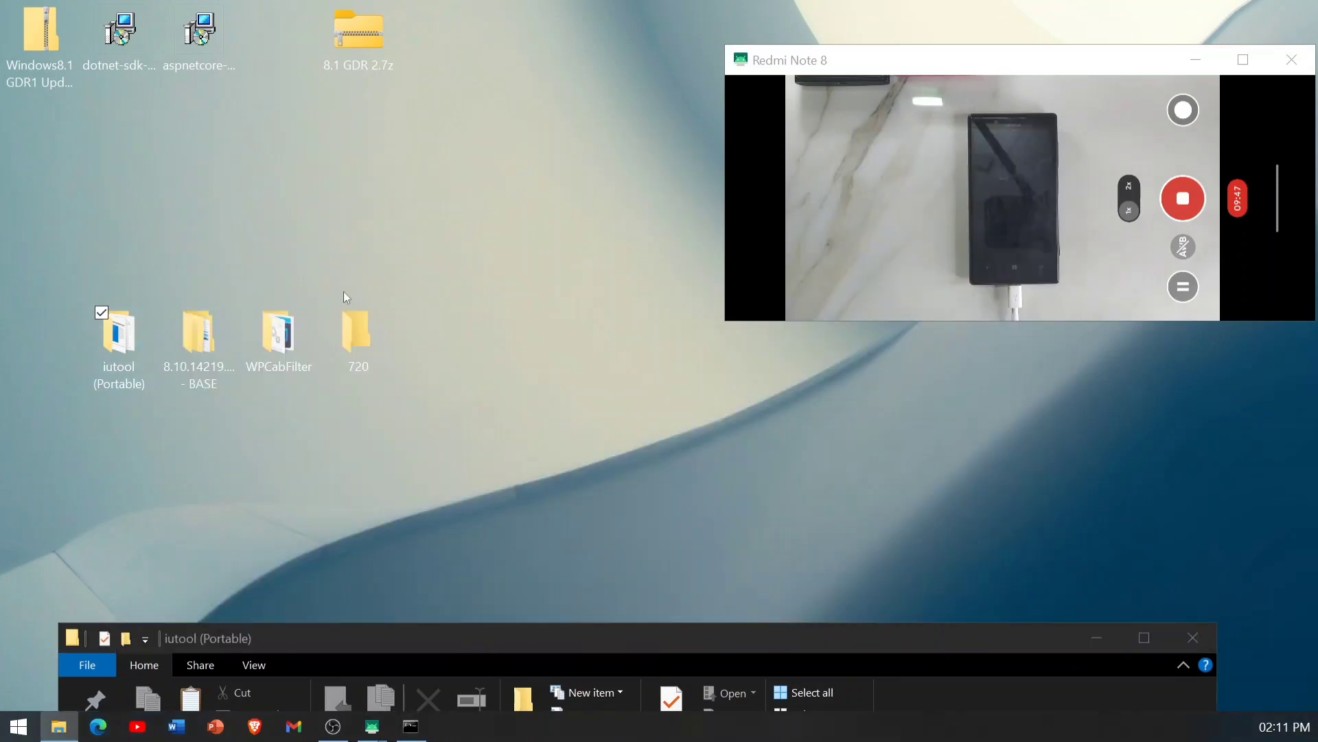
double_click(211, 350)
left_click(423, 174)
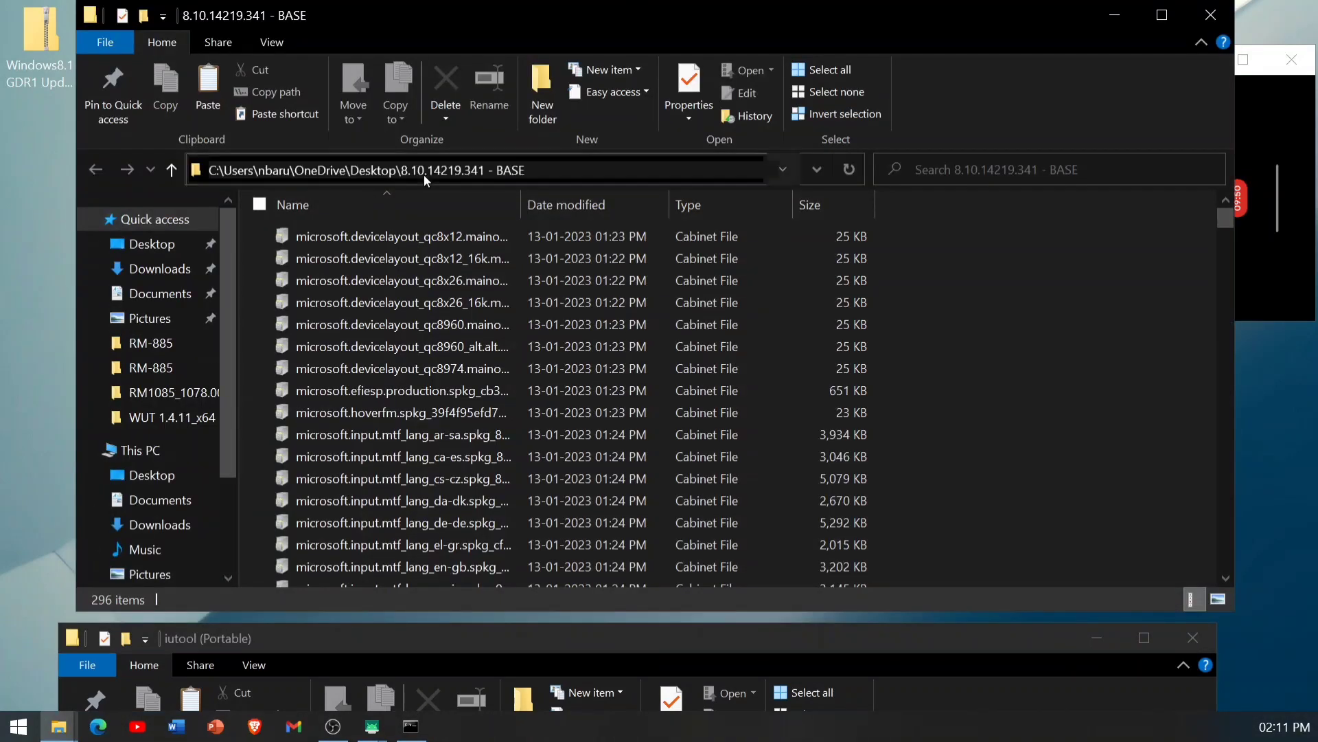
right_click(353, 174)
left_click(234, 236)
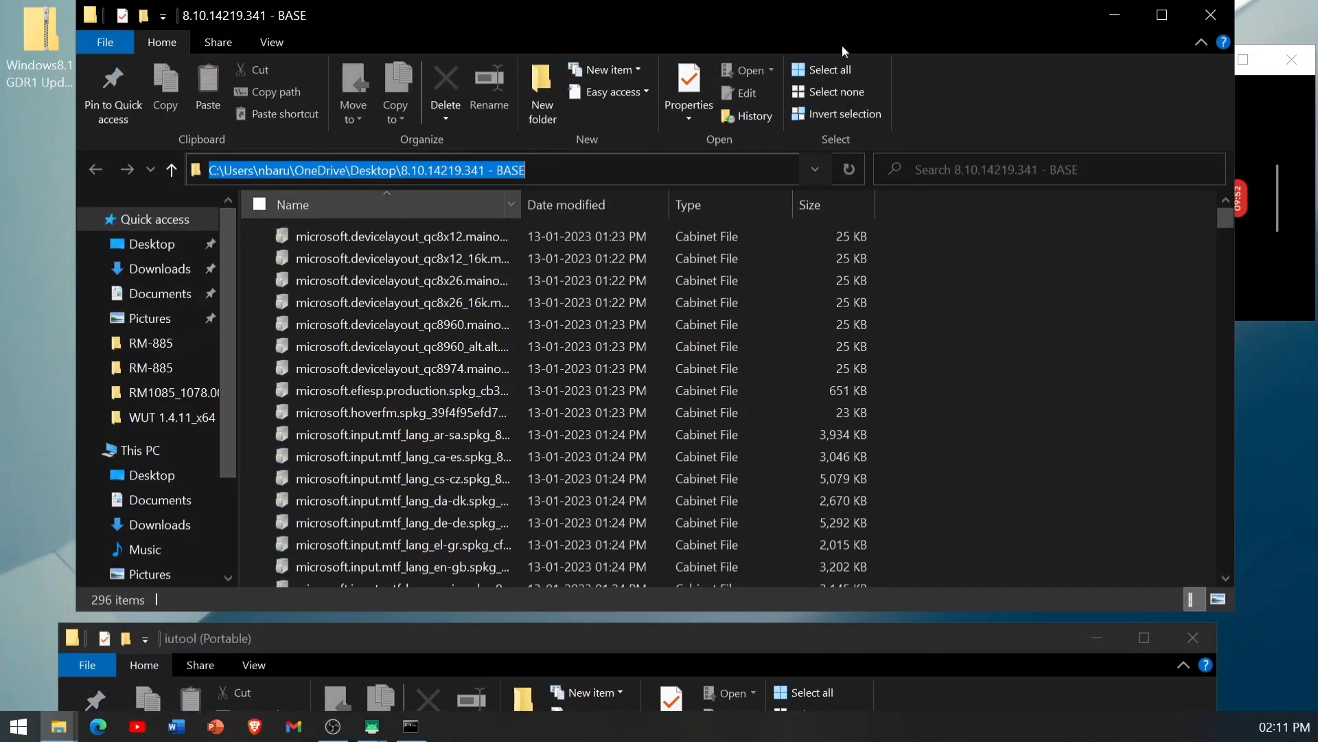
left_click(1114, 15)
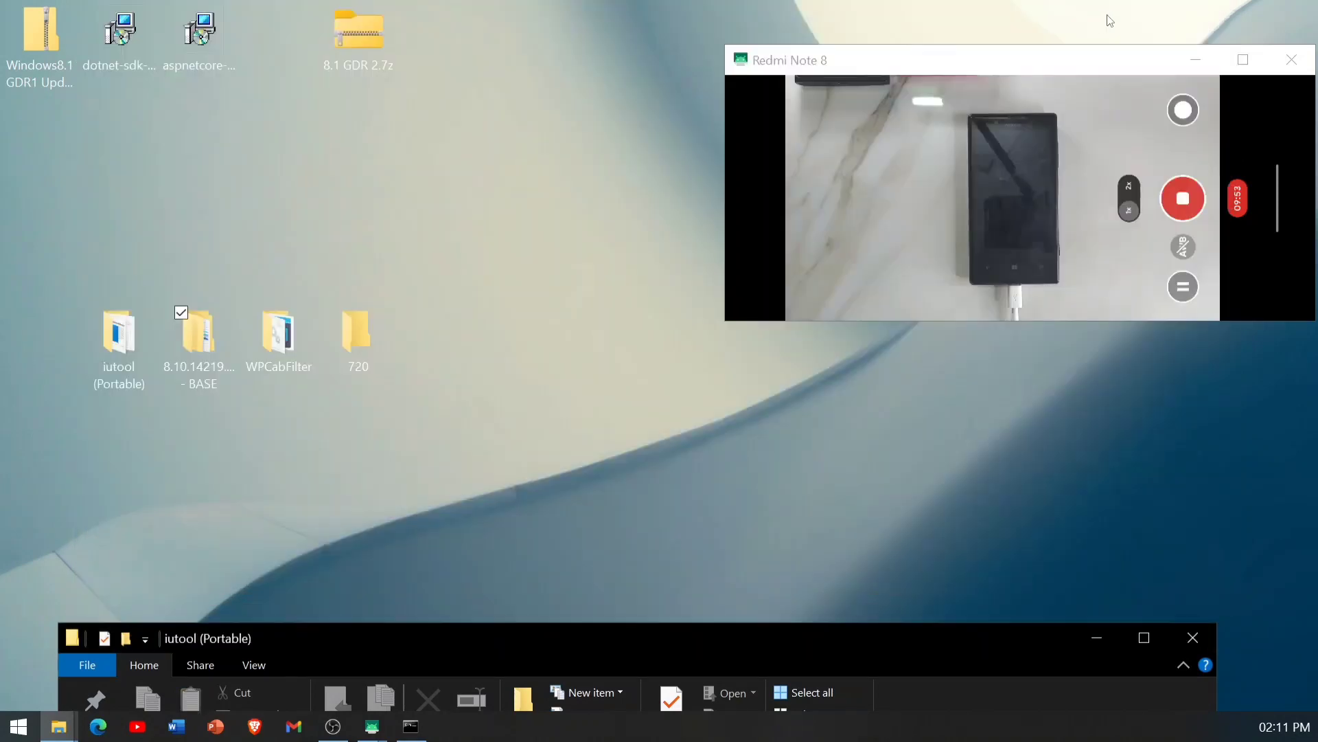
left_click(411, 726)
right_click(668, 228)
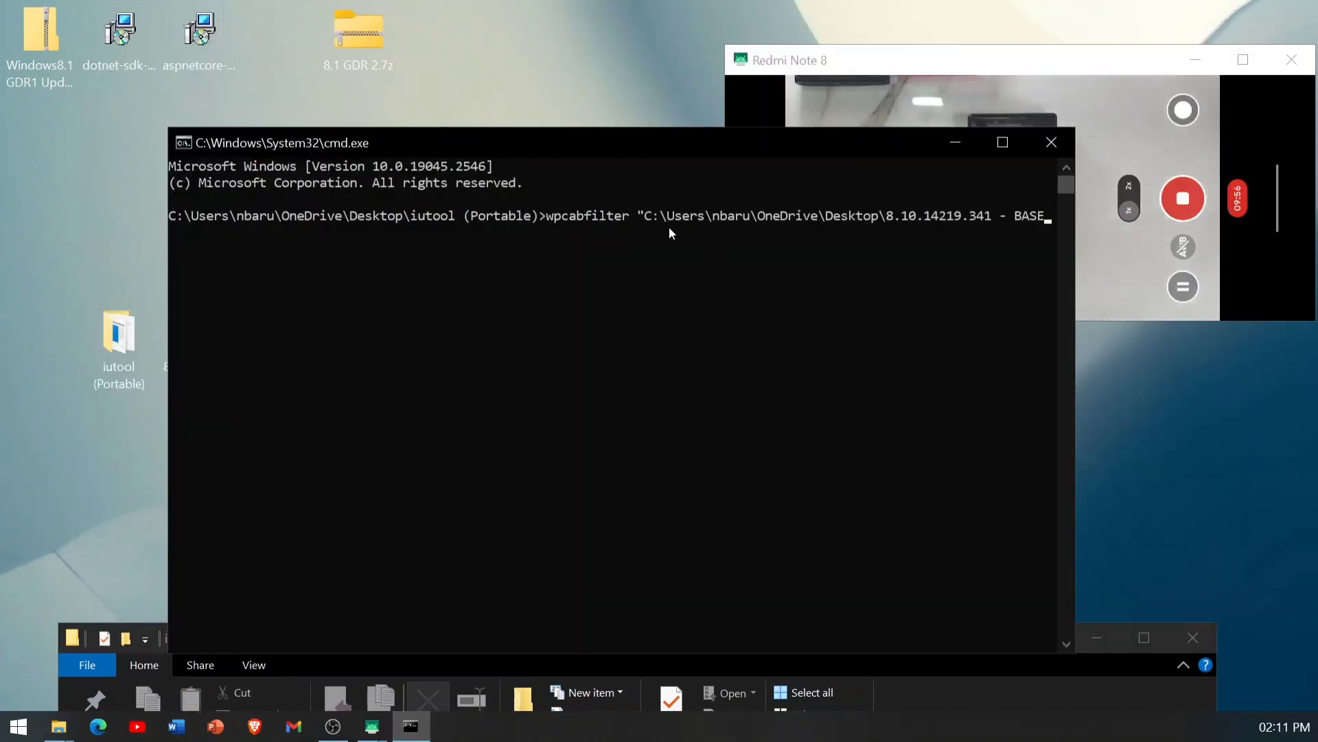
type("\"")
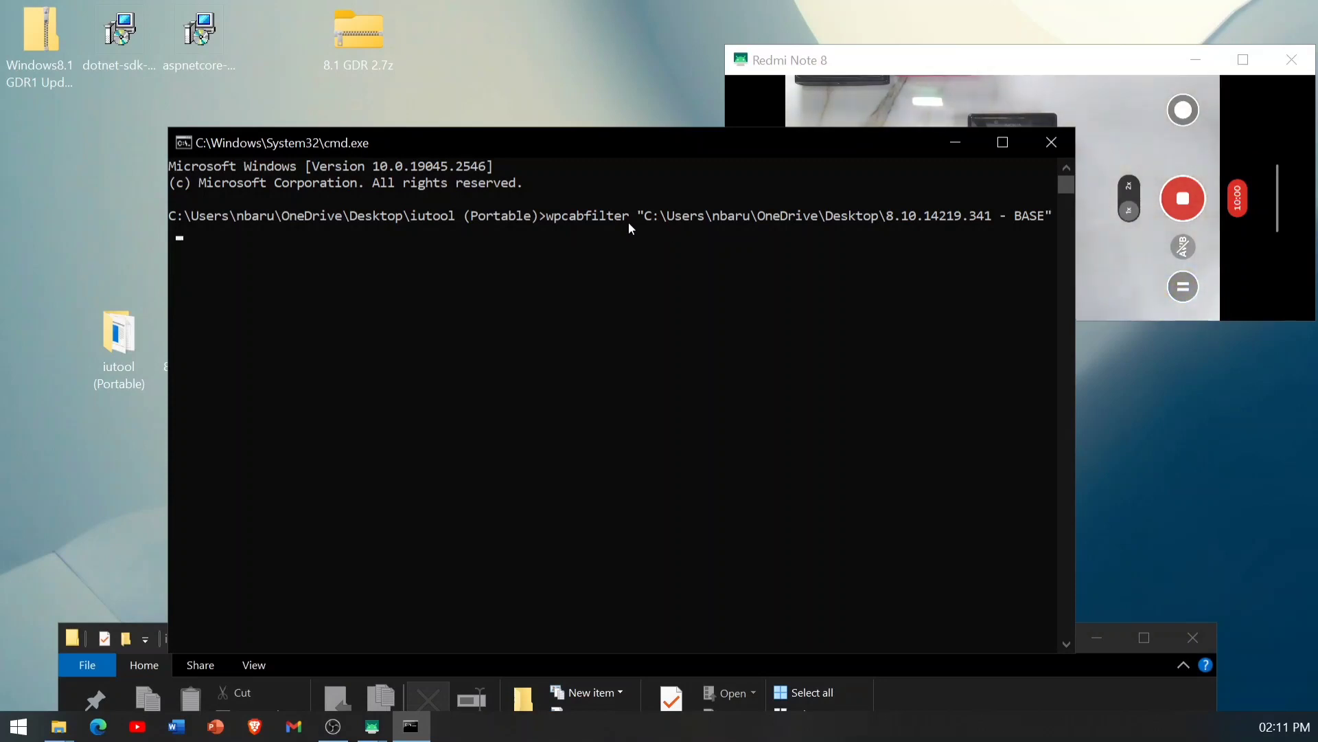
Copy the 720 folder's full path and bring the wpcabfilter console back.
left_click(954, 141)
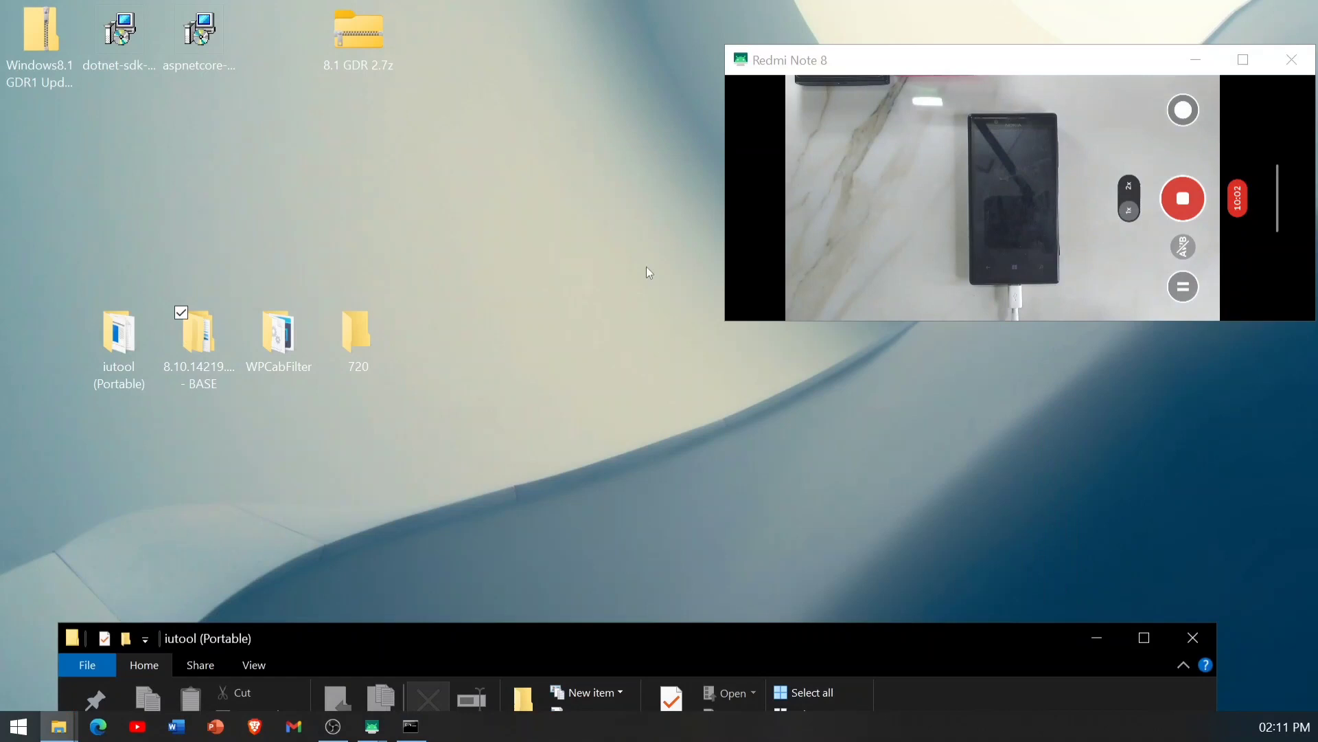
double_click(359, 333)
left_click(384, 186)
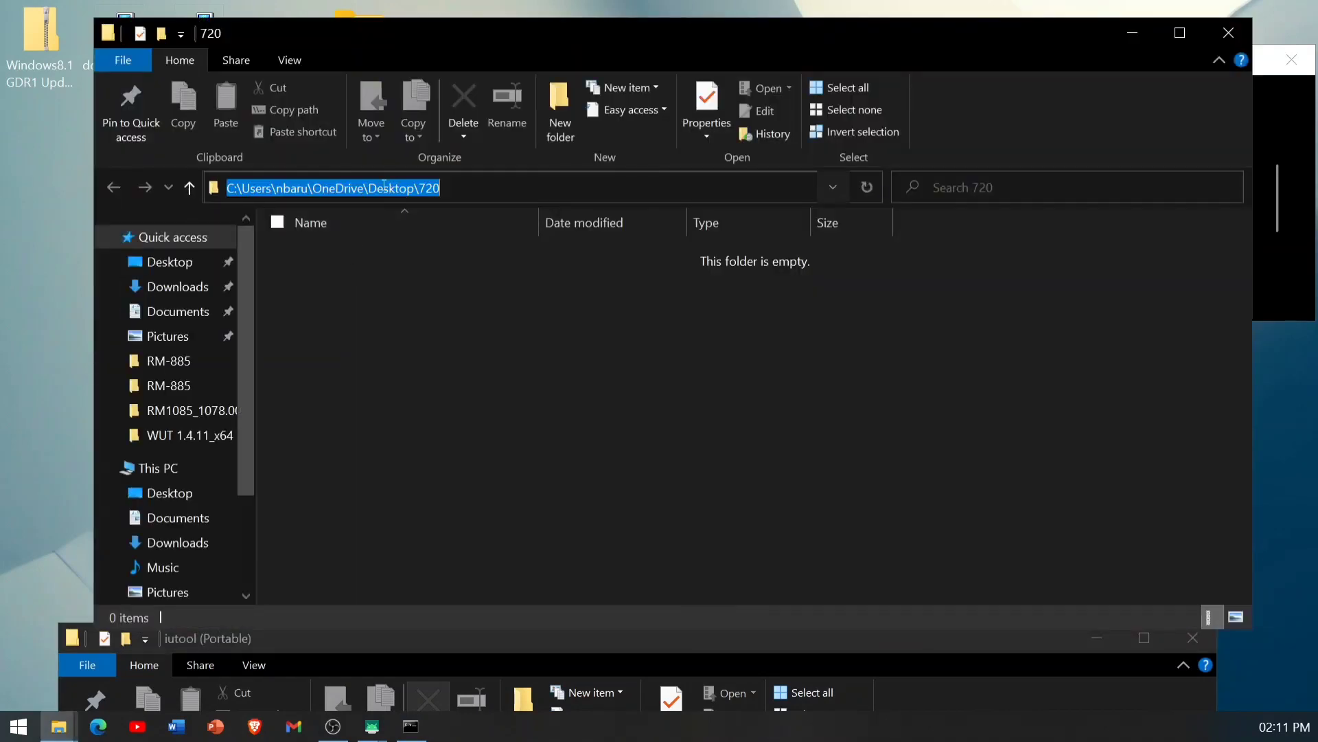
right_click(383, 186)
left_click(188, 250)
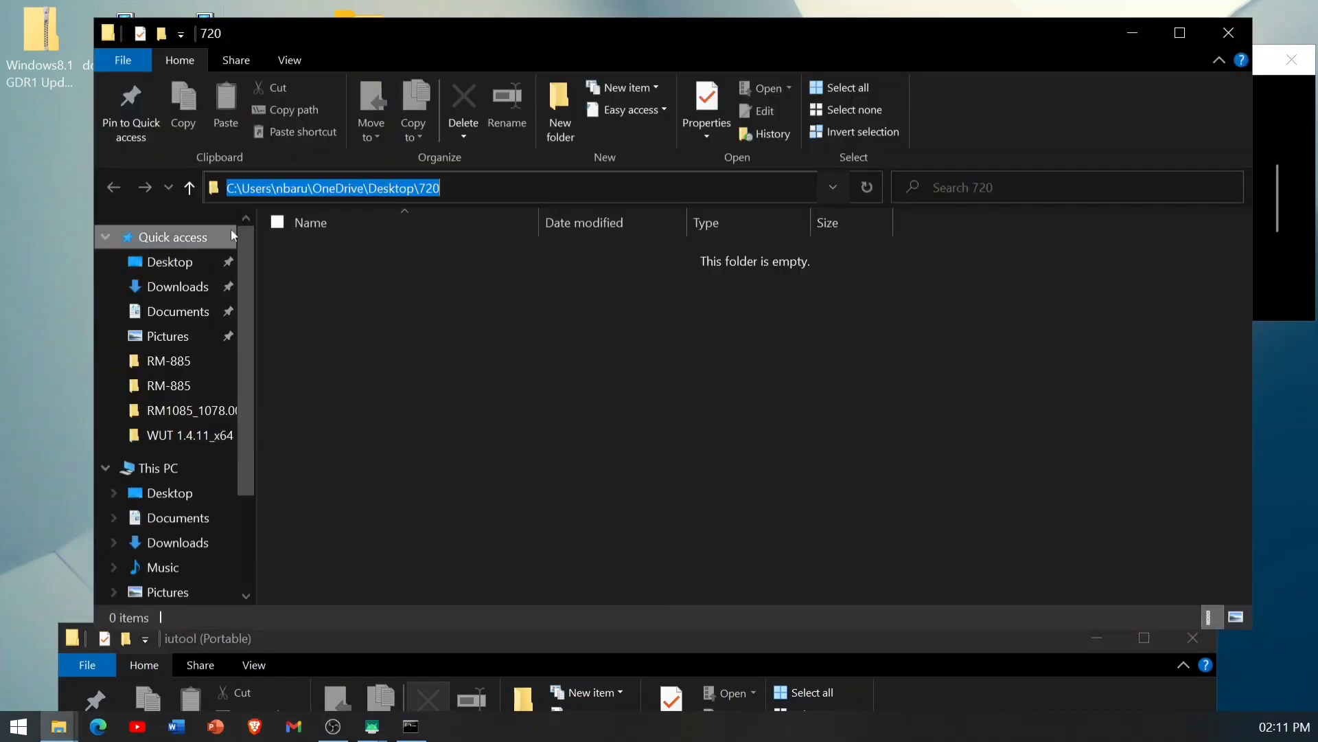
left_click(1133, 32)
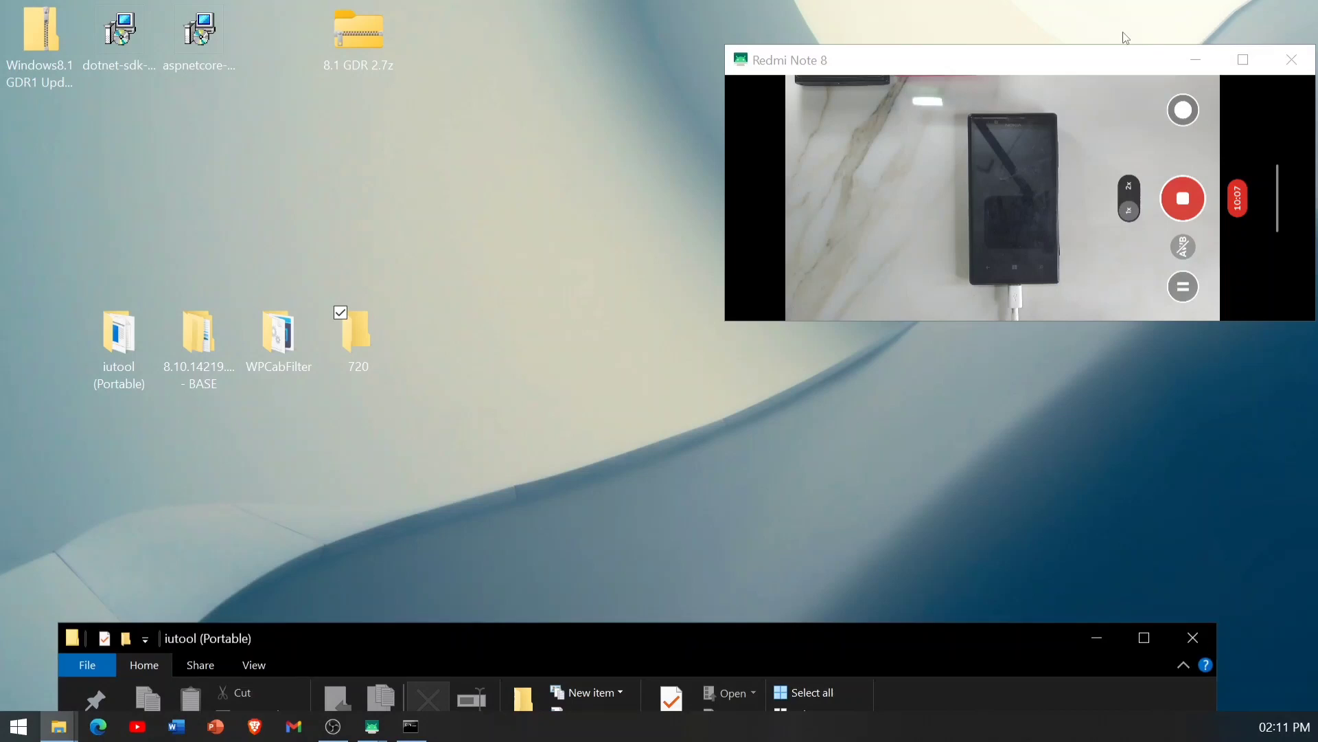
left_click(412, 724)
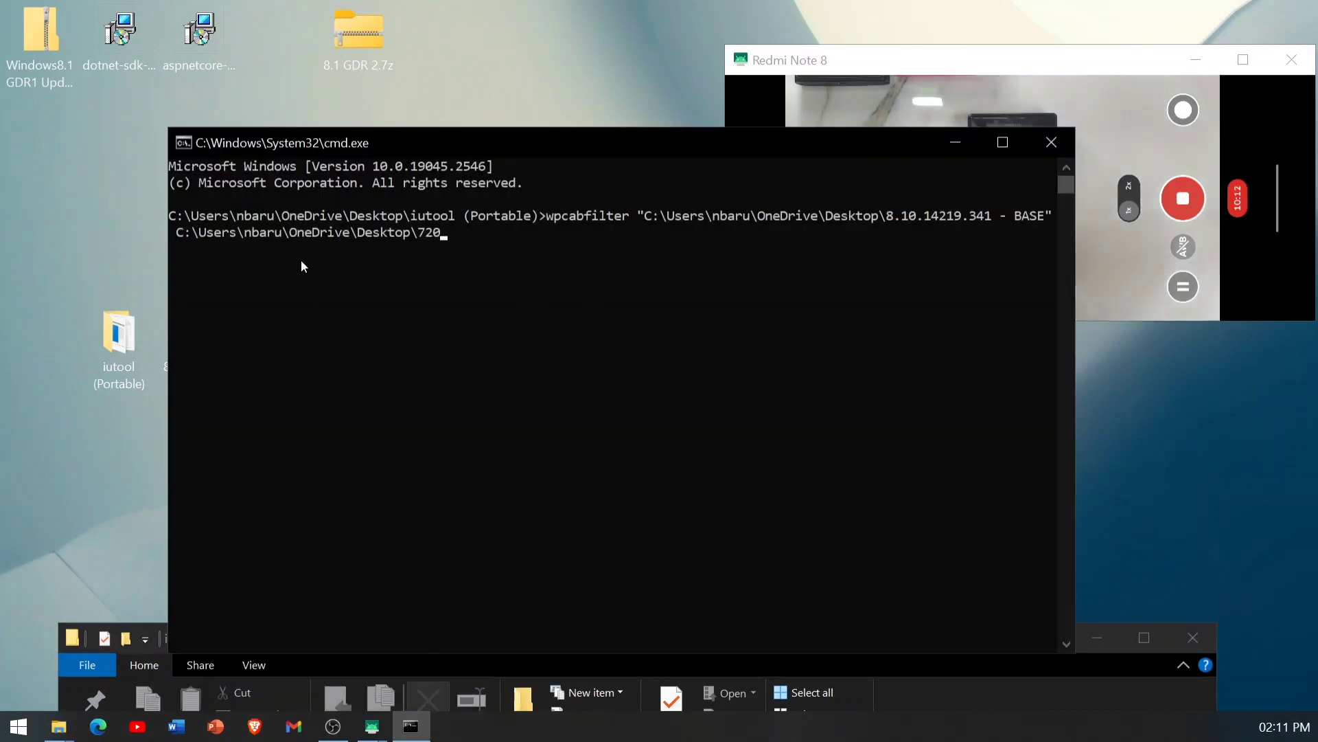
Wrap the 720 folder path in double quotes.
type("\"")
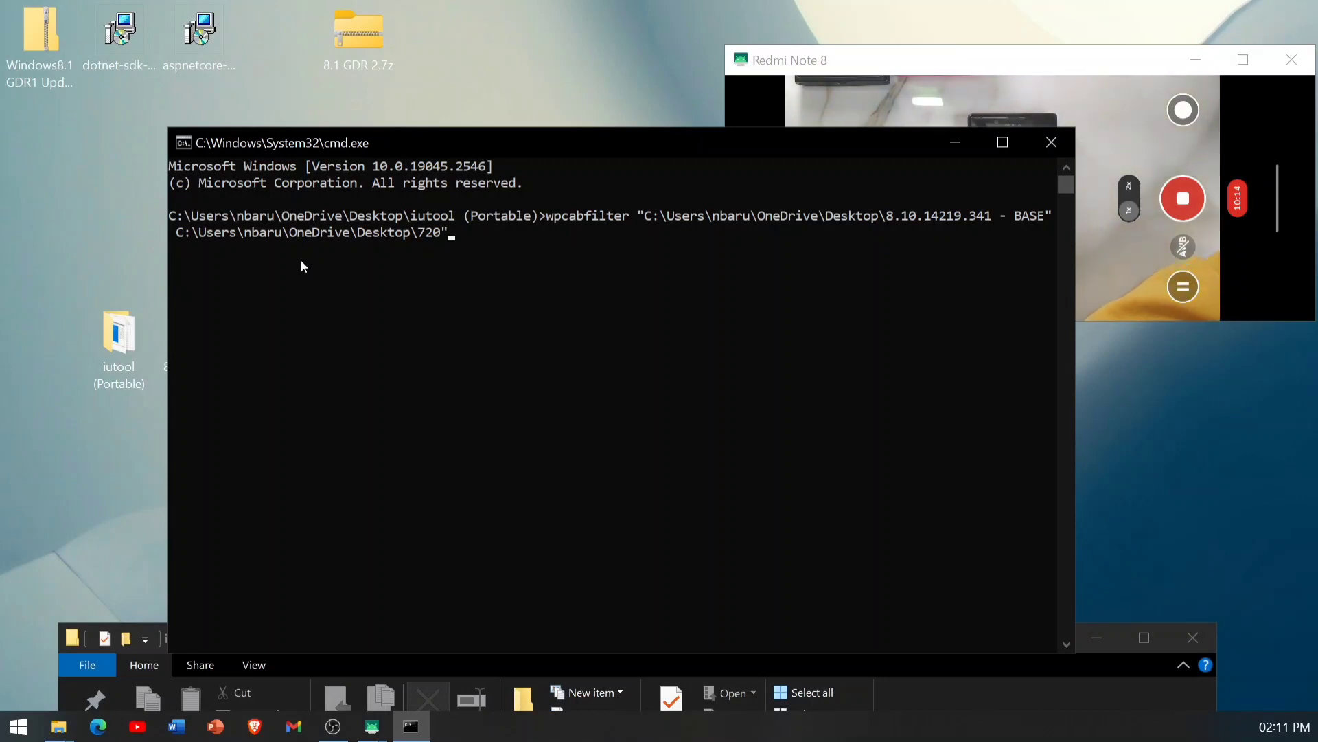
key("Left")
key("Left")
key("Left")
key("Left")
key("Left")
key("Left")
key("Left")
key("Left")
key("Left")
key("Left")
key("Left")
key("Left")
key("Left")
key("Left")
key("Left")
key("Left")
key("Left")
key("Left")
key("Left")
key("Left")
key("Left")
key("Left")
key("Left")
key("Left")
key("Left")
key("Left")
key("Left")
key("Left")
key("Left")
key("Left")
type("\"")
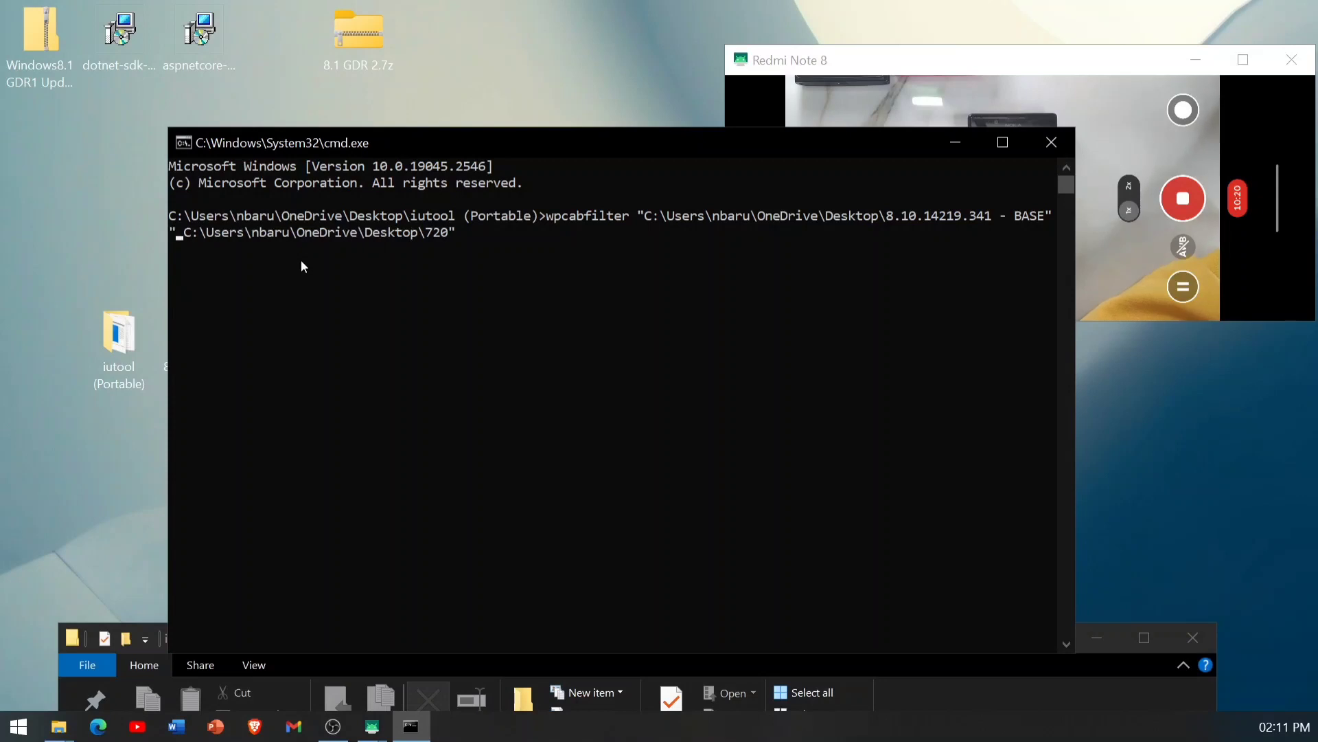
key("BackSpace")
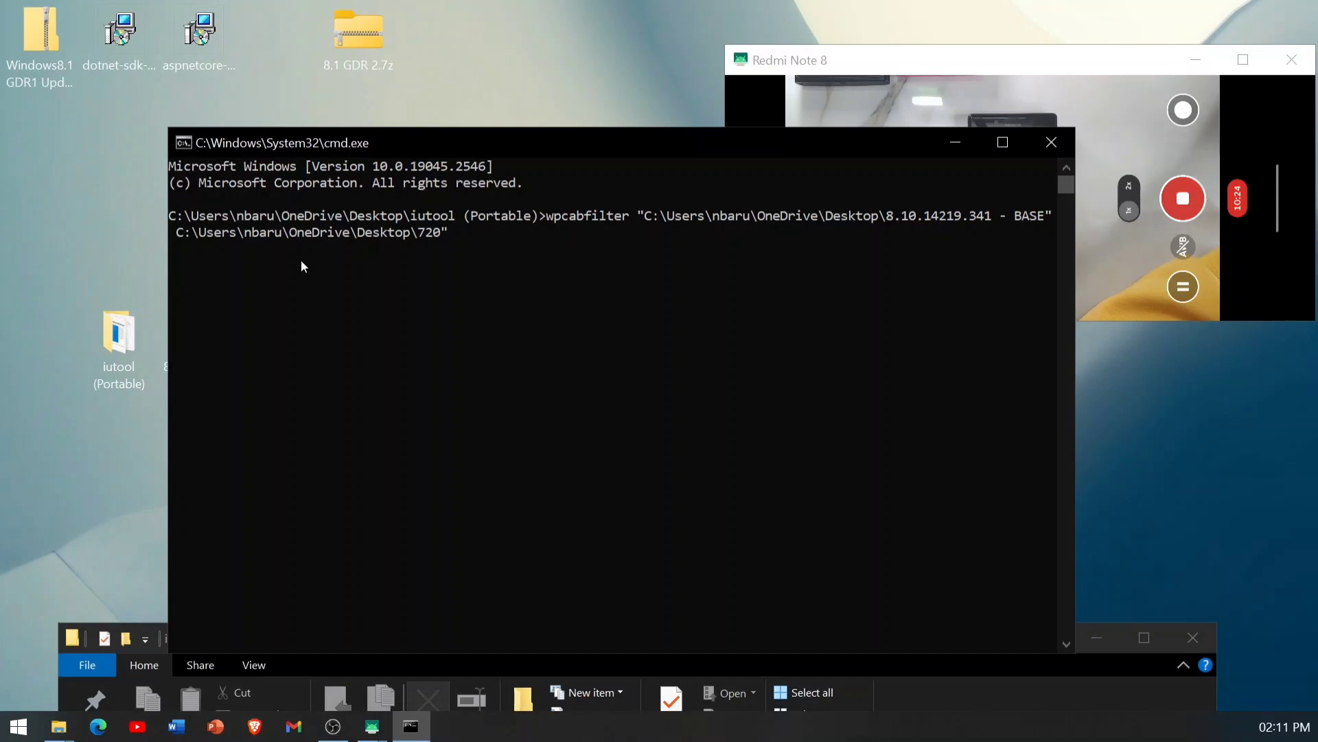
key("Right")
type("\"")
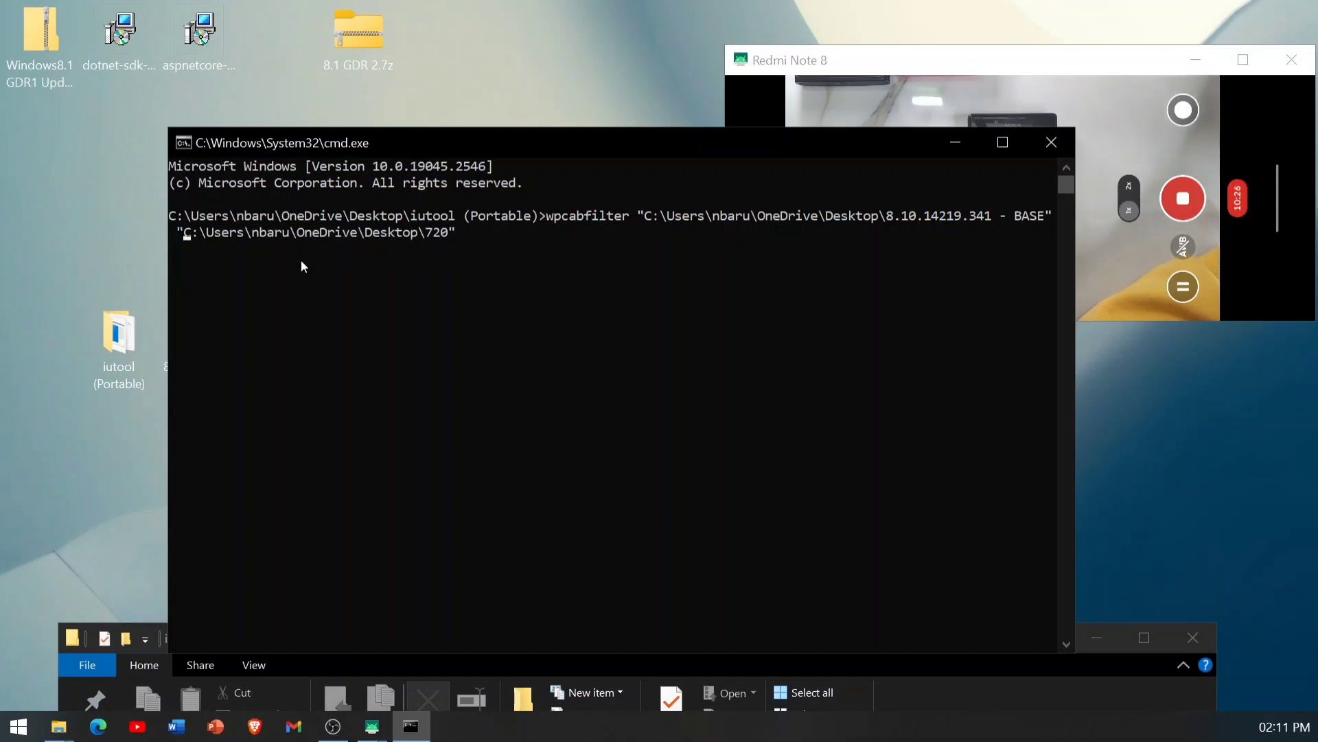
Run the wpcabfilter command, which fails with 'not recognized as an internal or external command'.
left_click(496, 265)
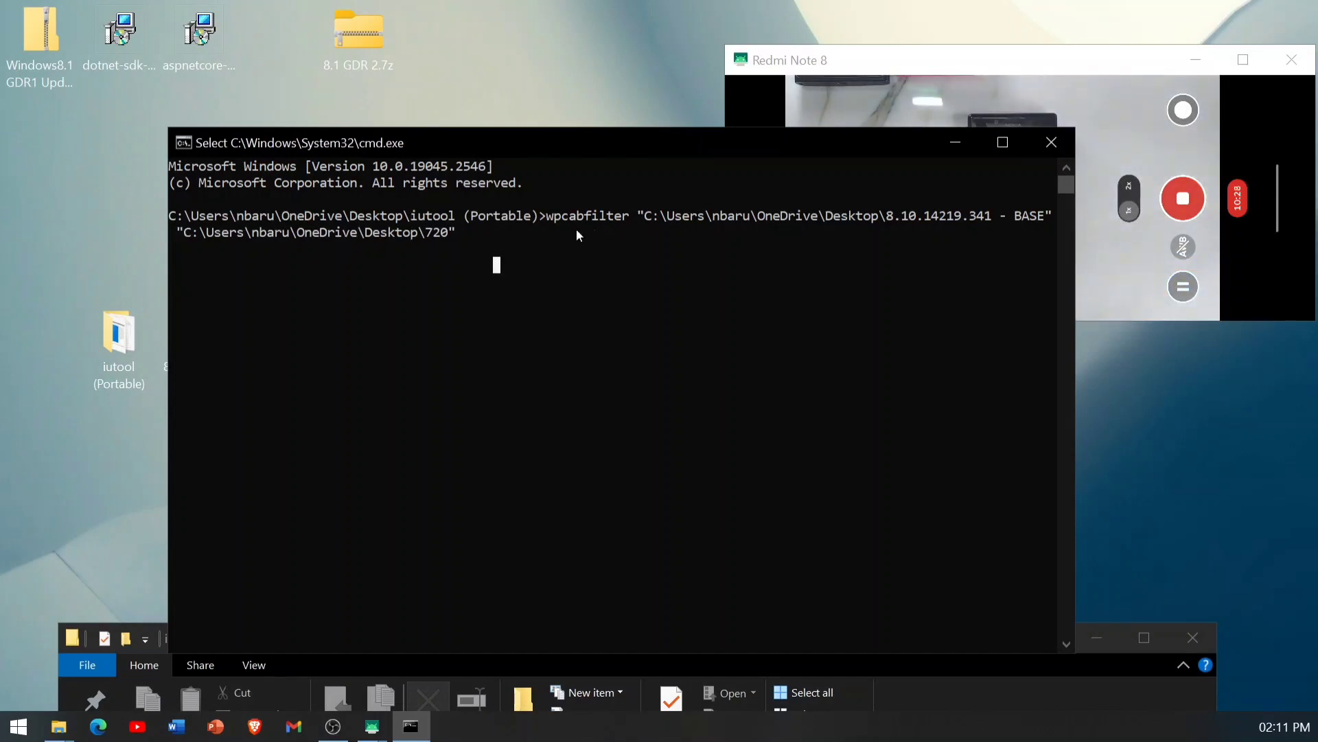
left_click(452, 265)
right_click(455, 265)
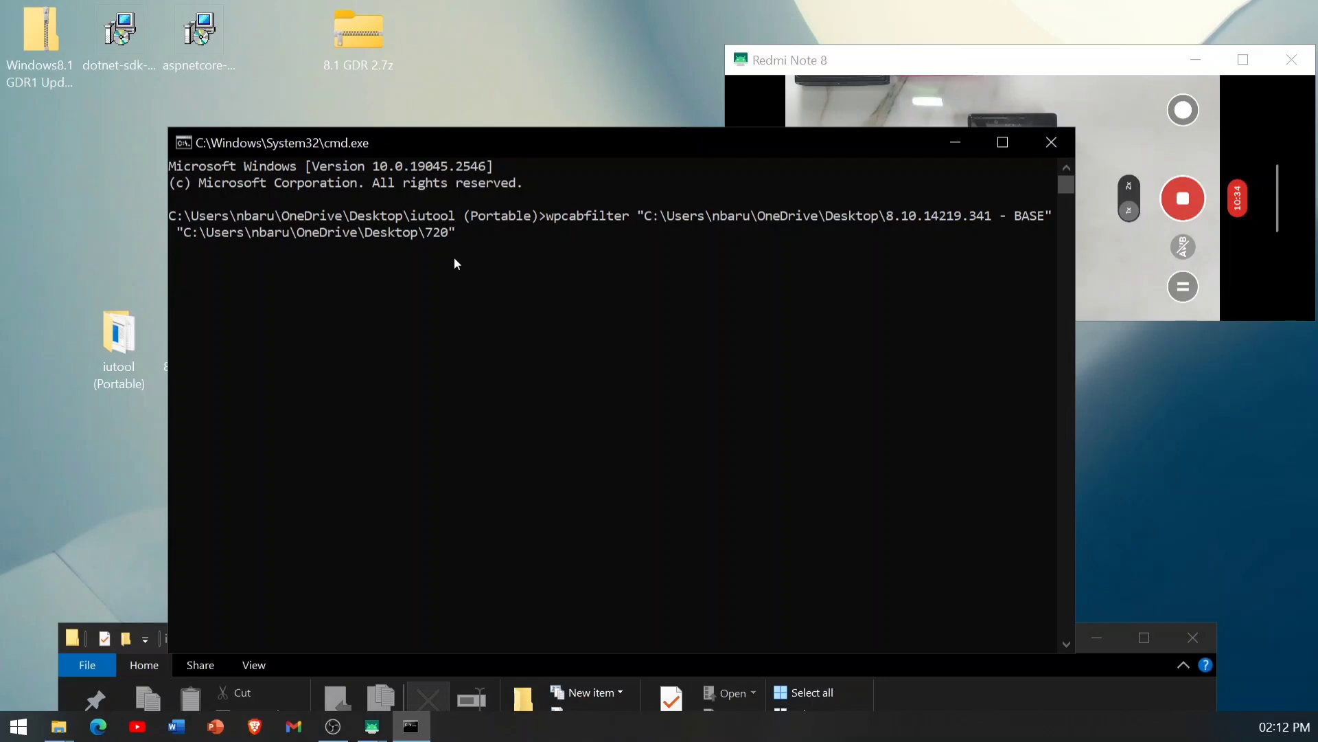
key("Return")
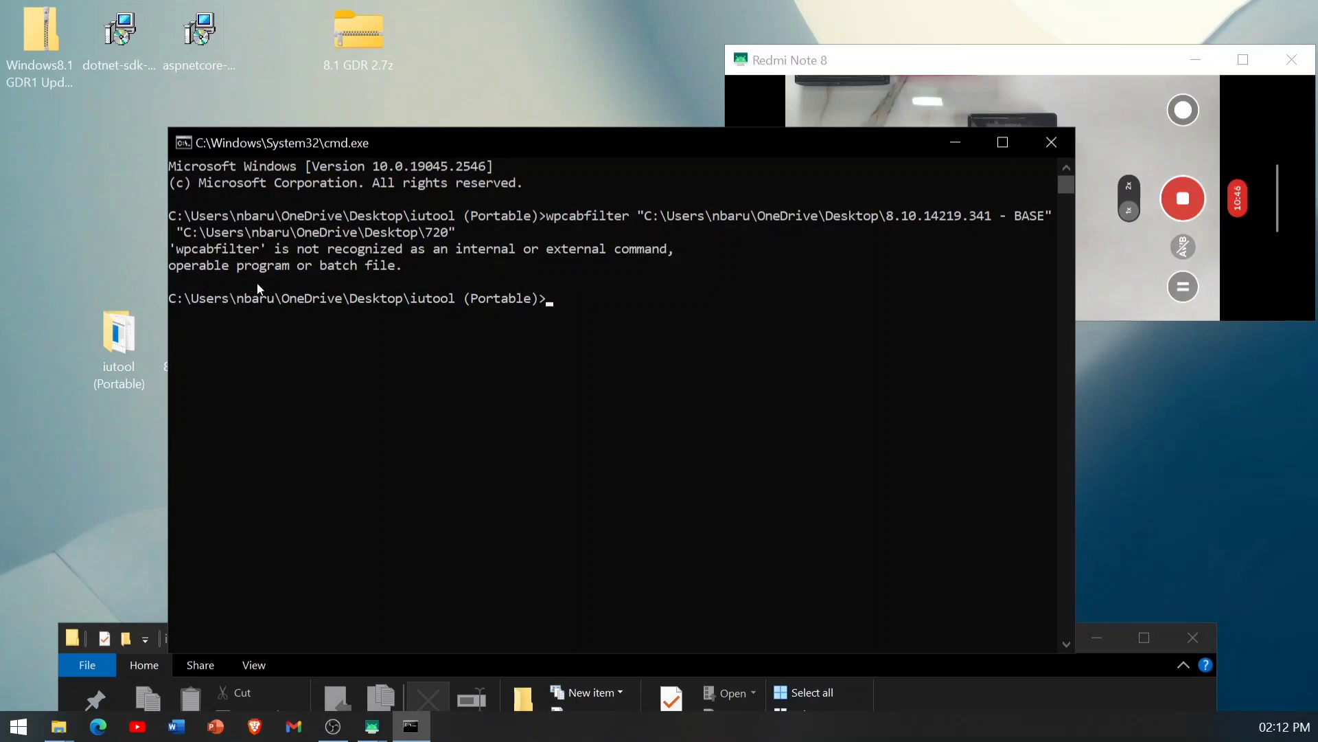
Close the failed console and launch cmd from the WPCabFilter folder's address bar.
left_click(1054, 141)
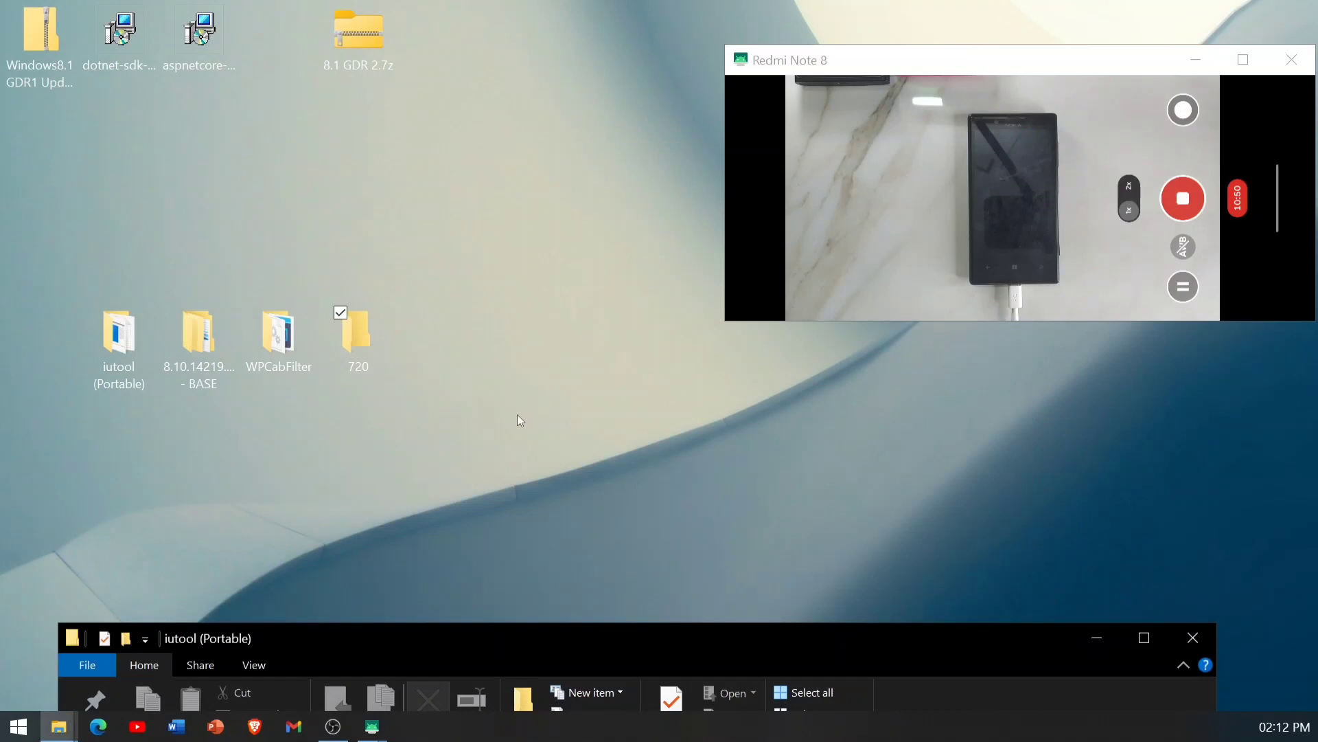
double_click(284, 353)
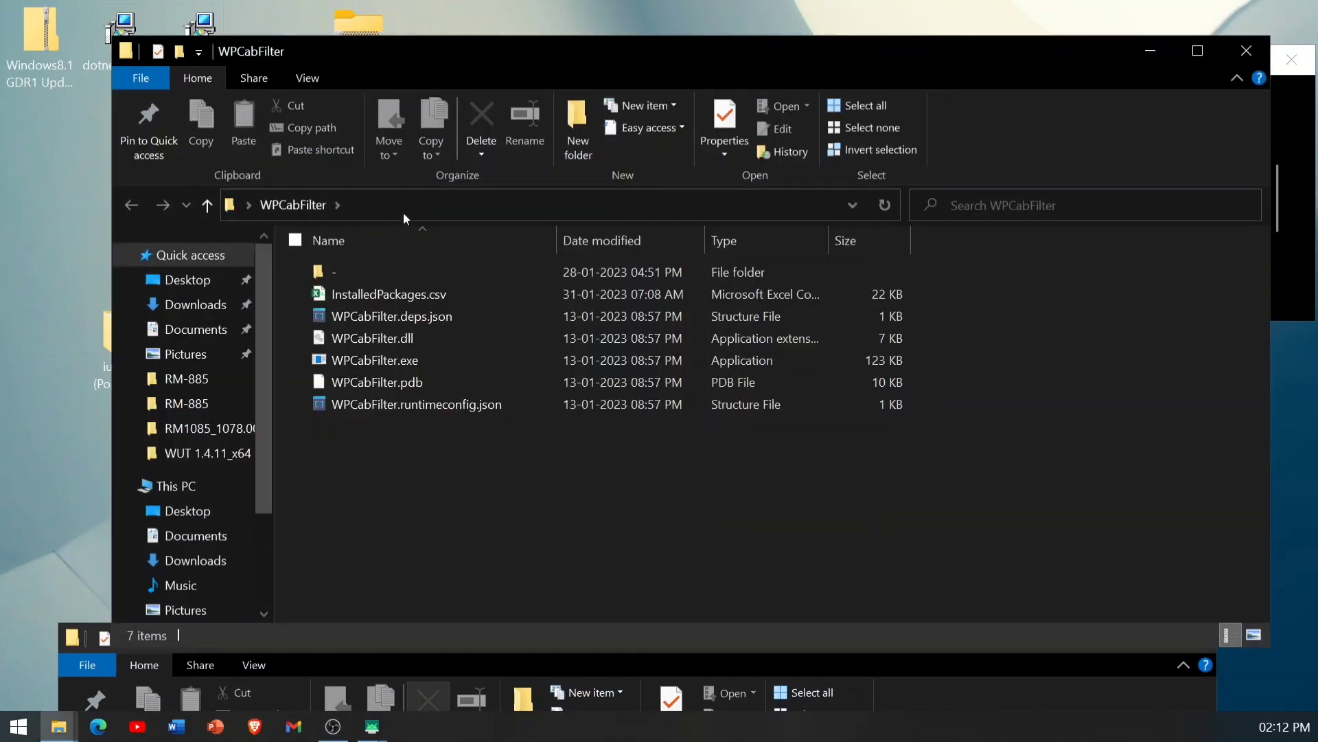
left_click(409, 204)
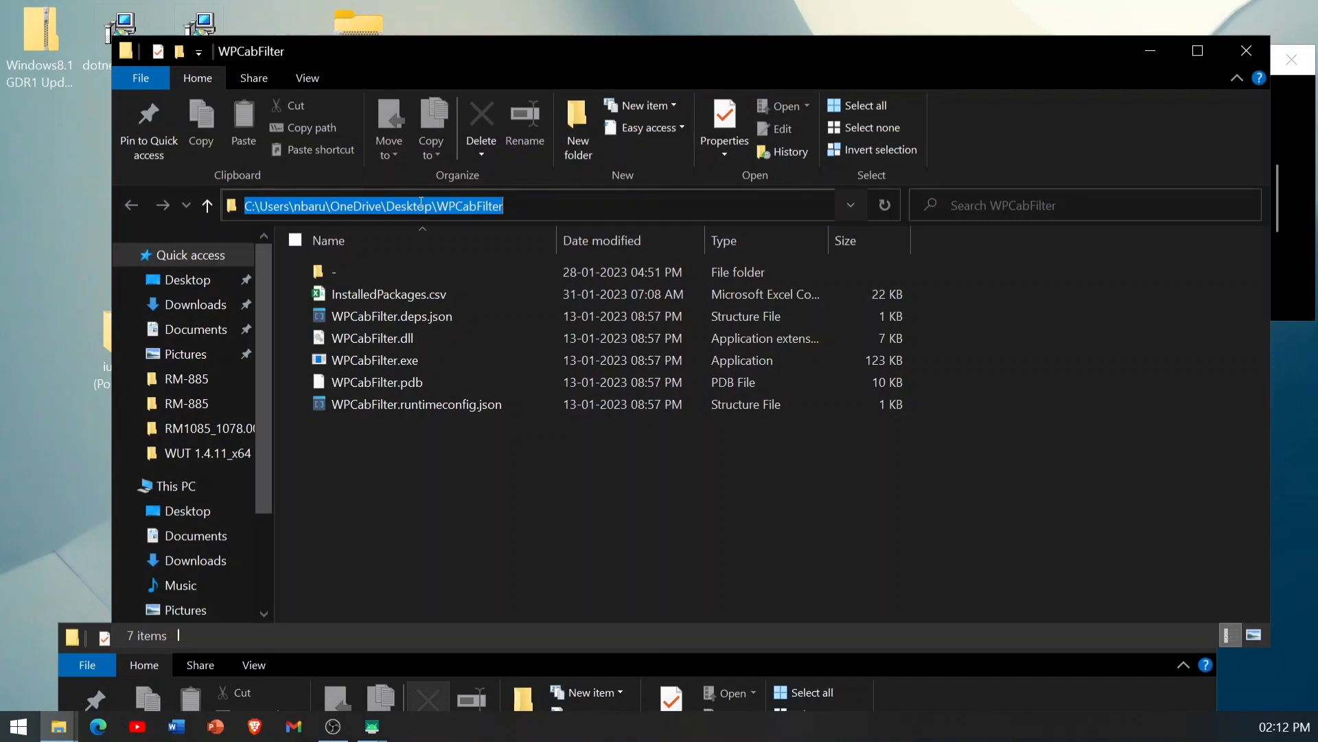
type("cmd")
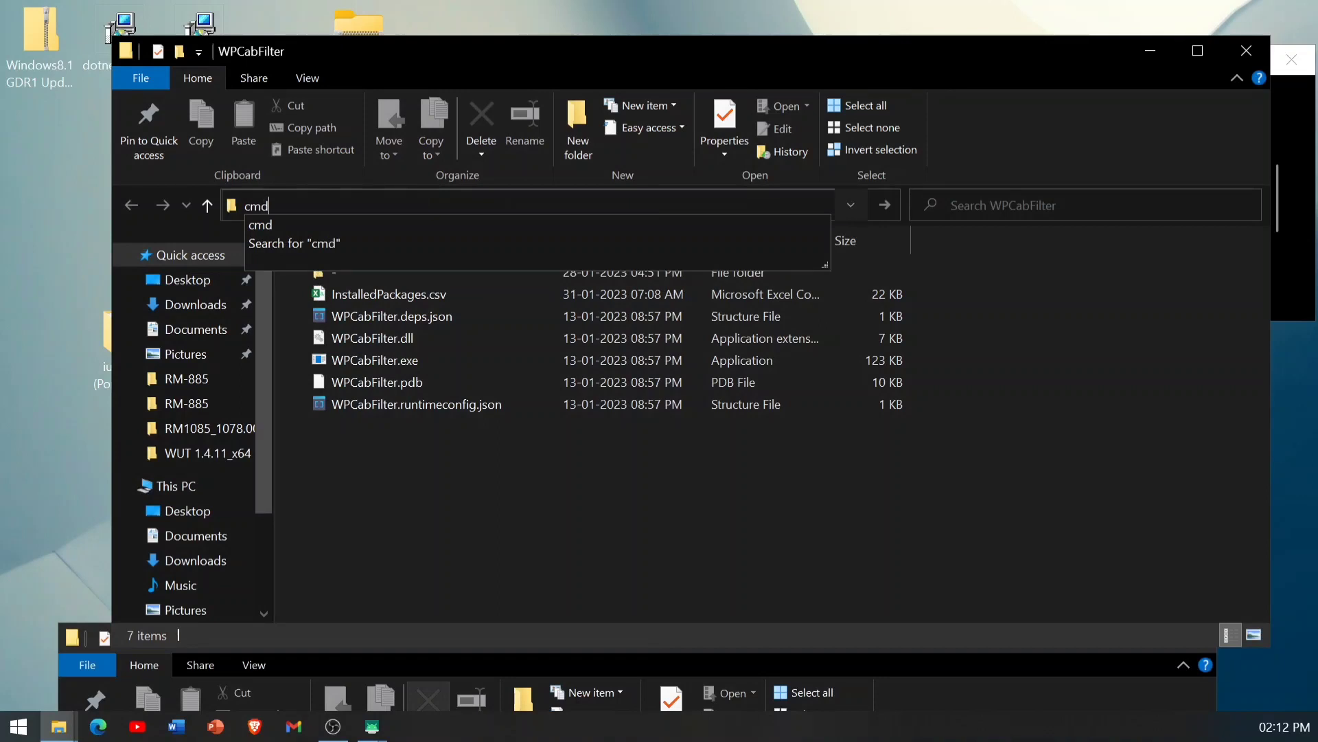
key("Return")
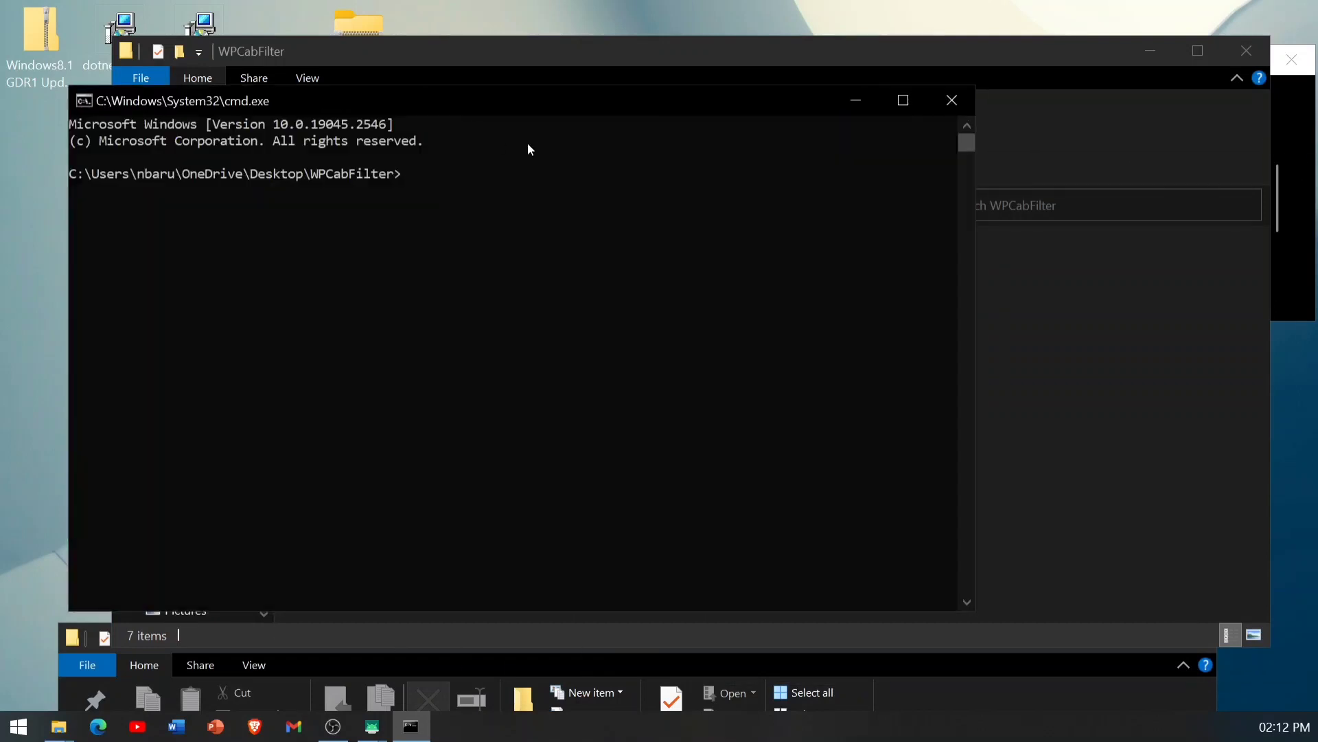
Type `wpcabfilter "` and paste the quoted 8.10.14219.341 - BASE folder path as the source.
left_click(480, 158)
type("wpcabfilter \"")
mouse_move(59, 726)
left_click(316, 644)
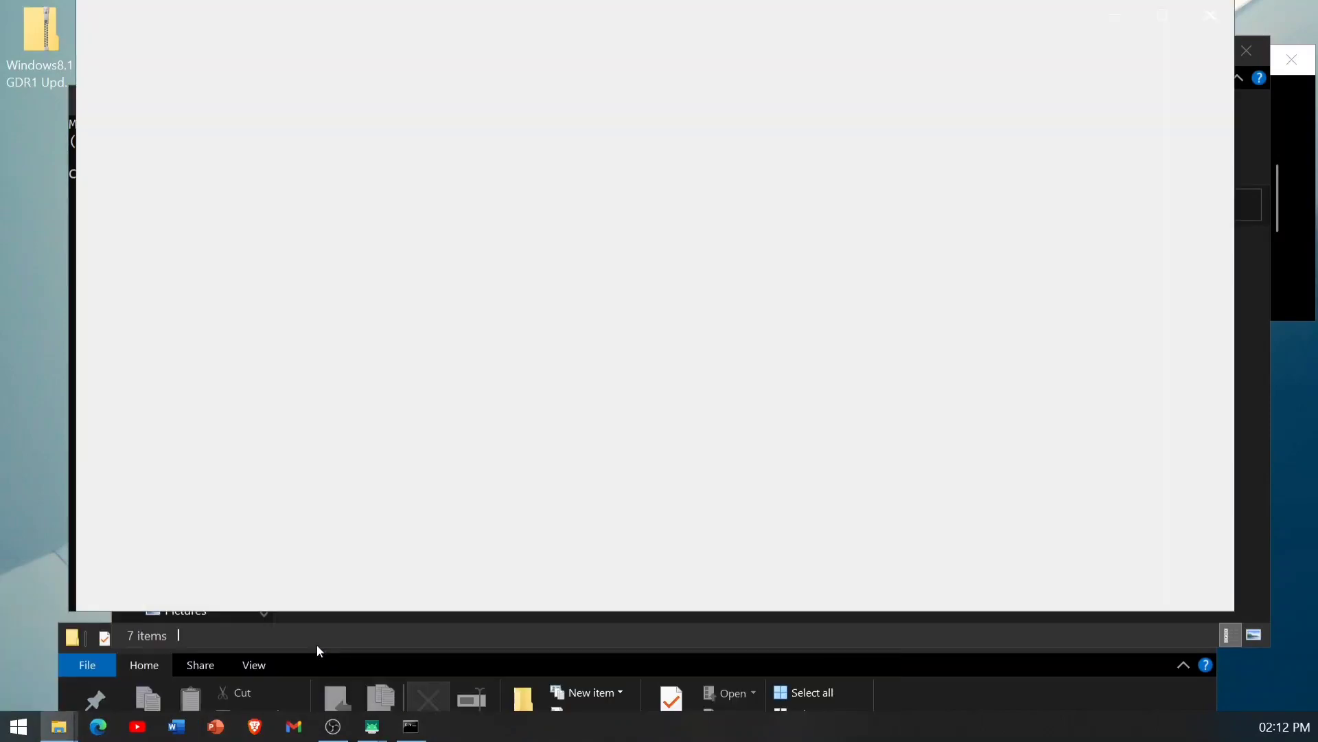
left_click(362, 170)
right_click(362, 170)
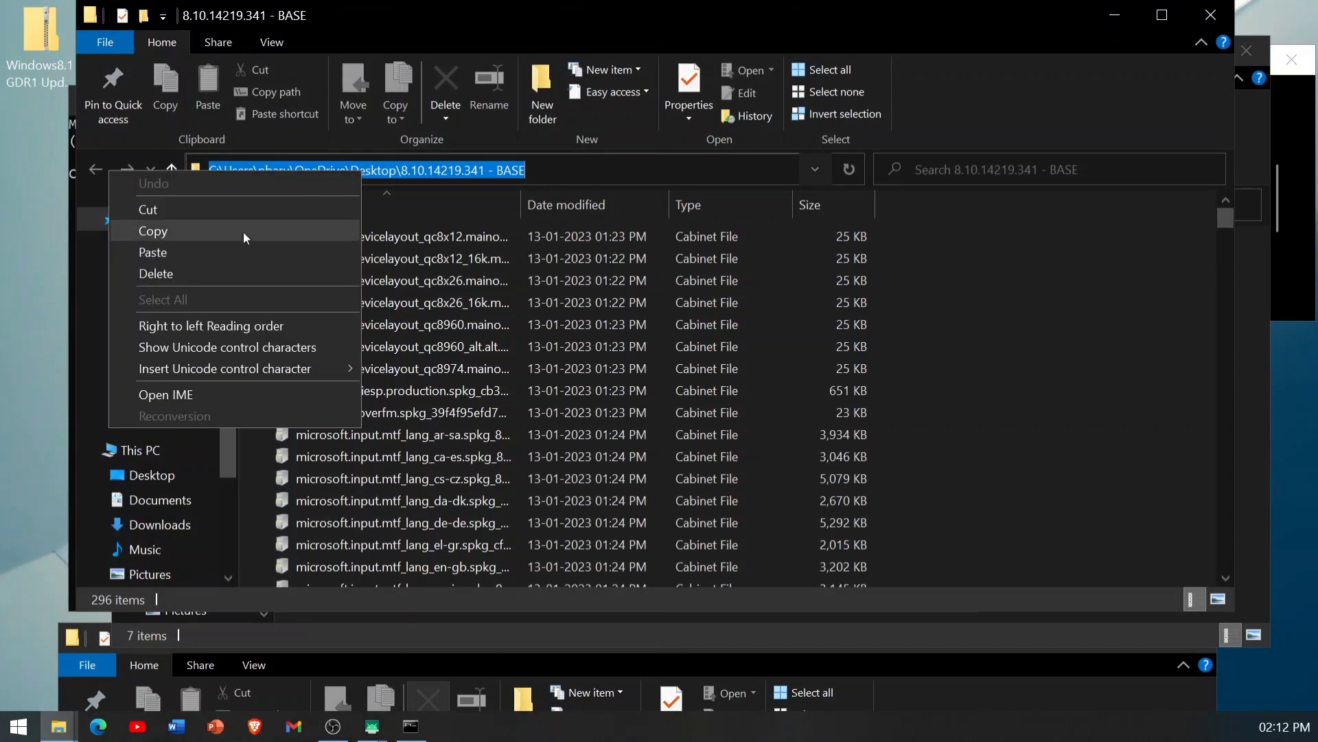
left_click(243, 232)
left_click(1113, 17)
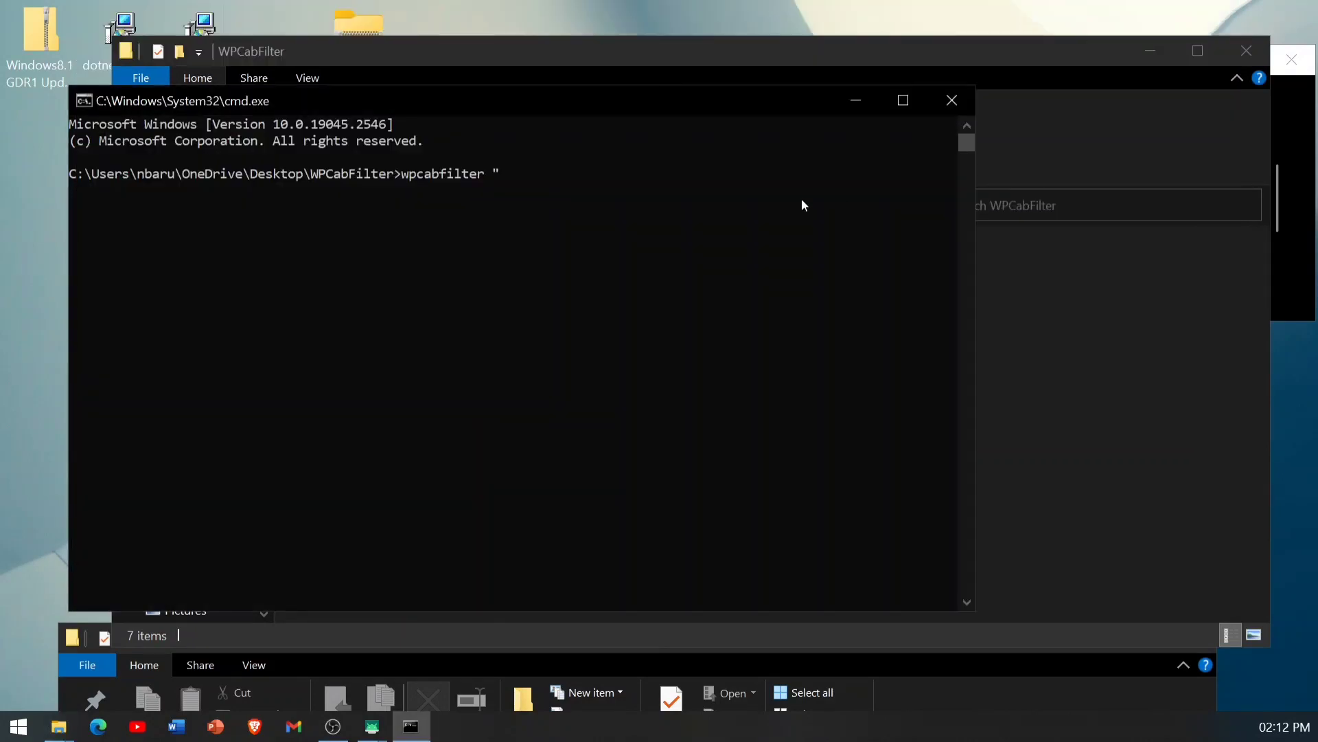
right_click(522, 178)
type("\"")
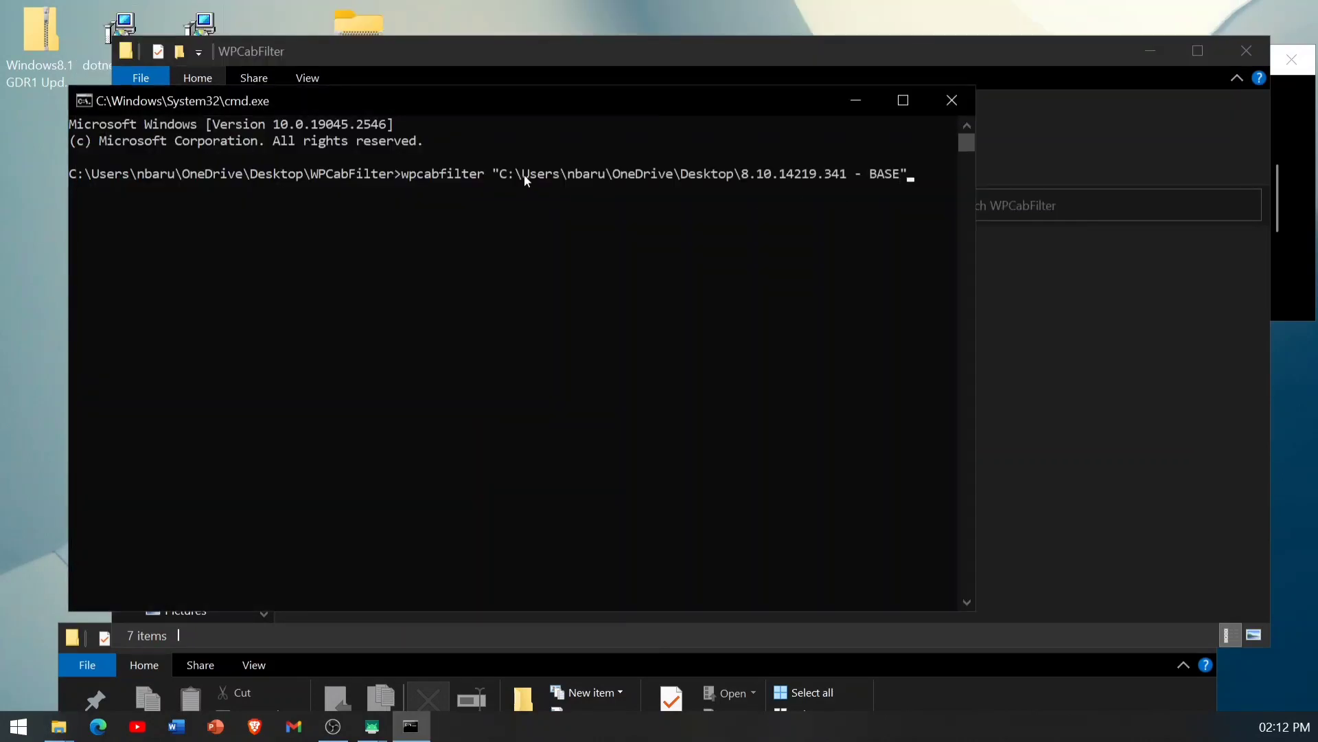
Add the quoted 720 folder path as destination, fix the stray quote and space, and maximize the console.
mouse_move(59, 727)
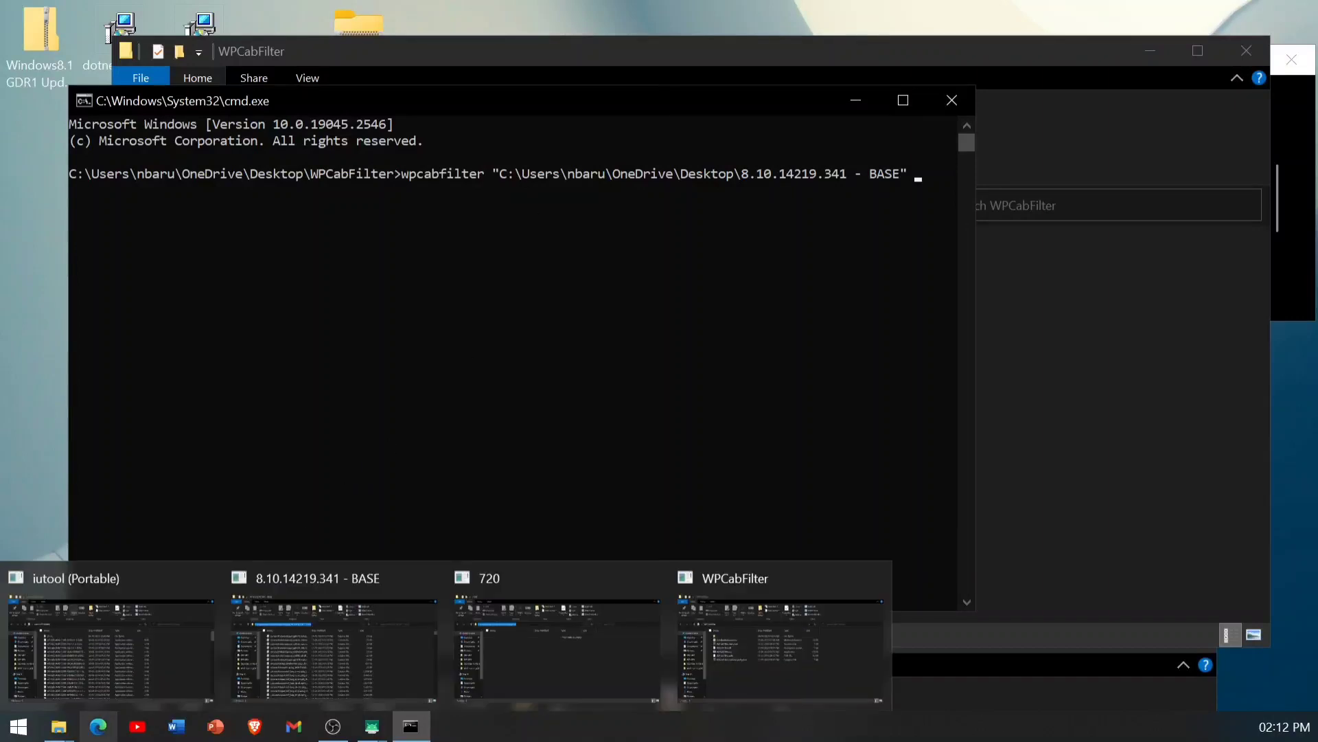
left_click(548, 620)
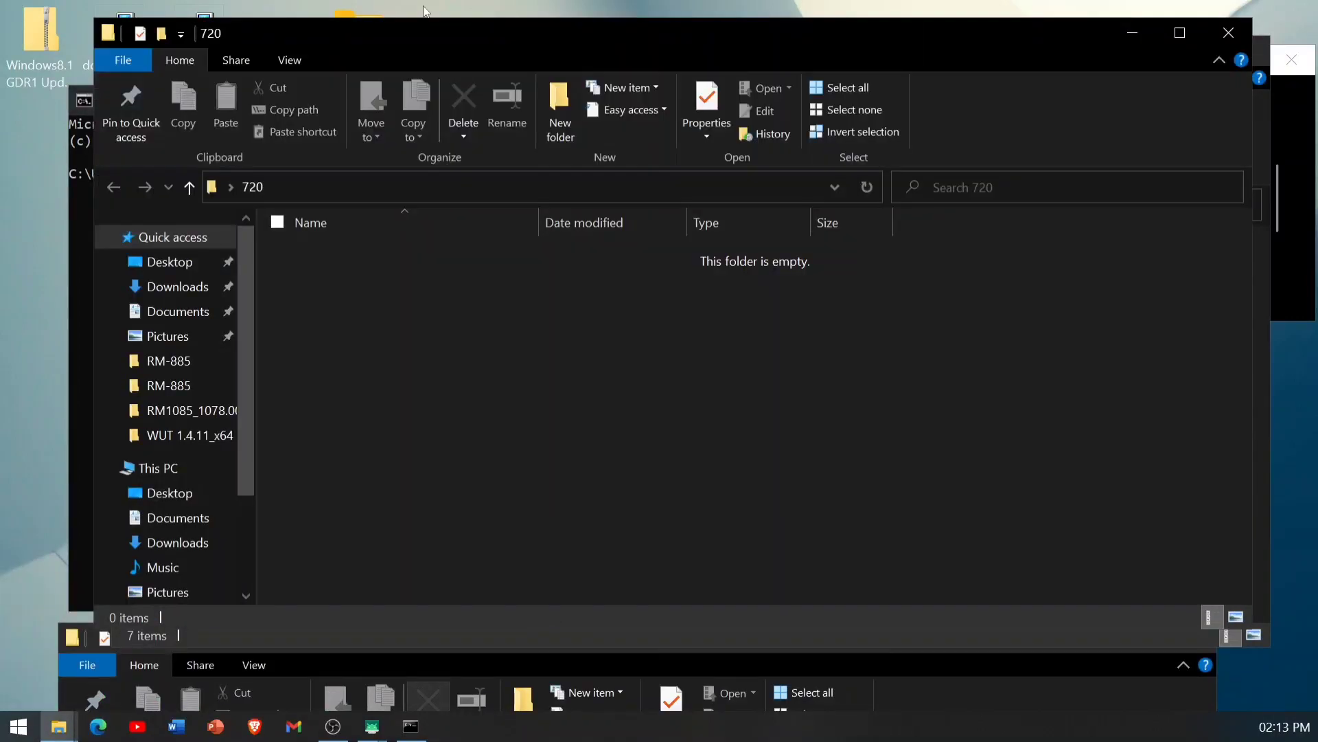
left_click(305, 188)
right_click(319, 181)
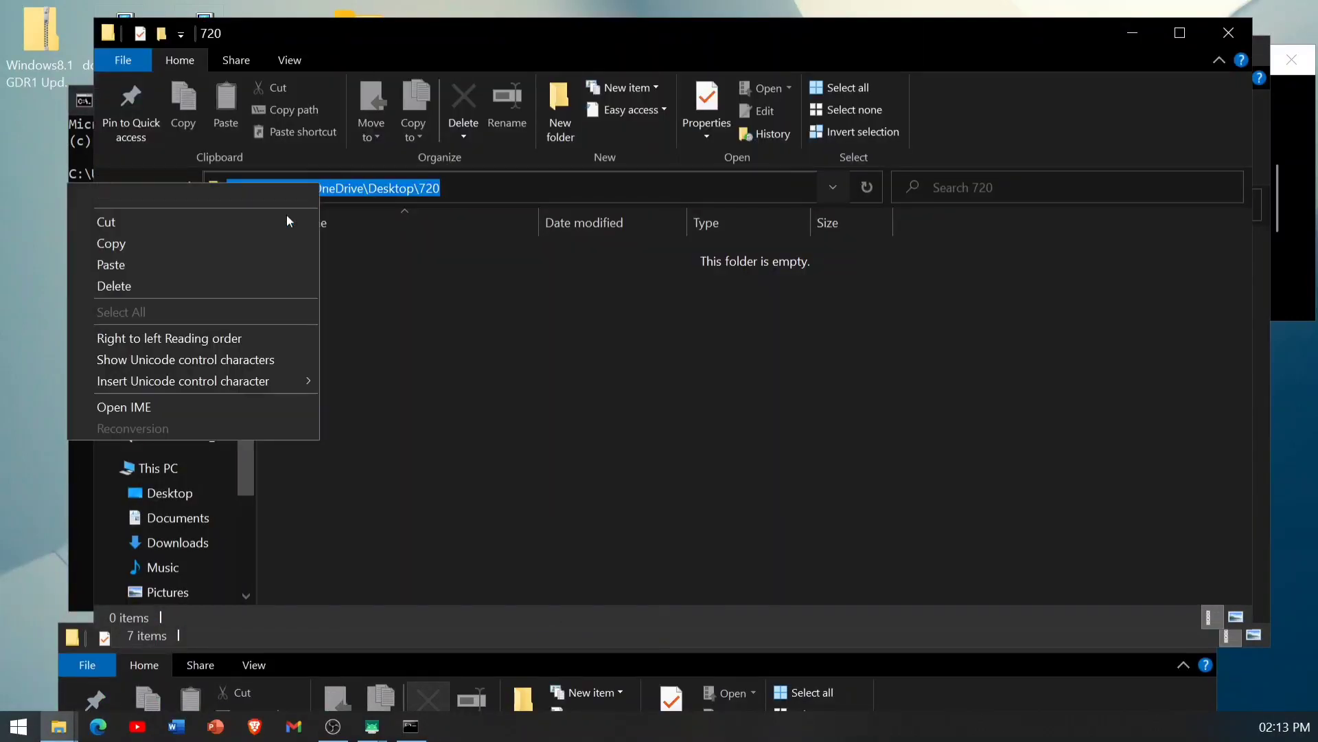
left_click(181, 242)
left_click(1124, 32)
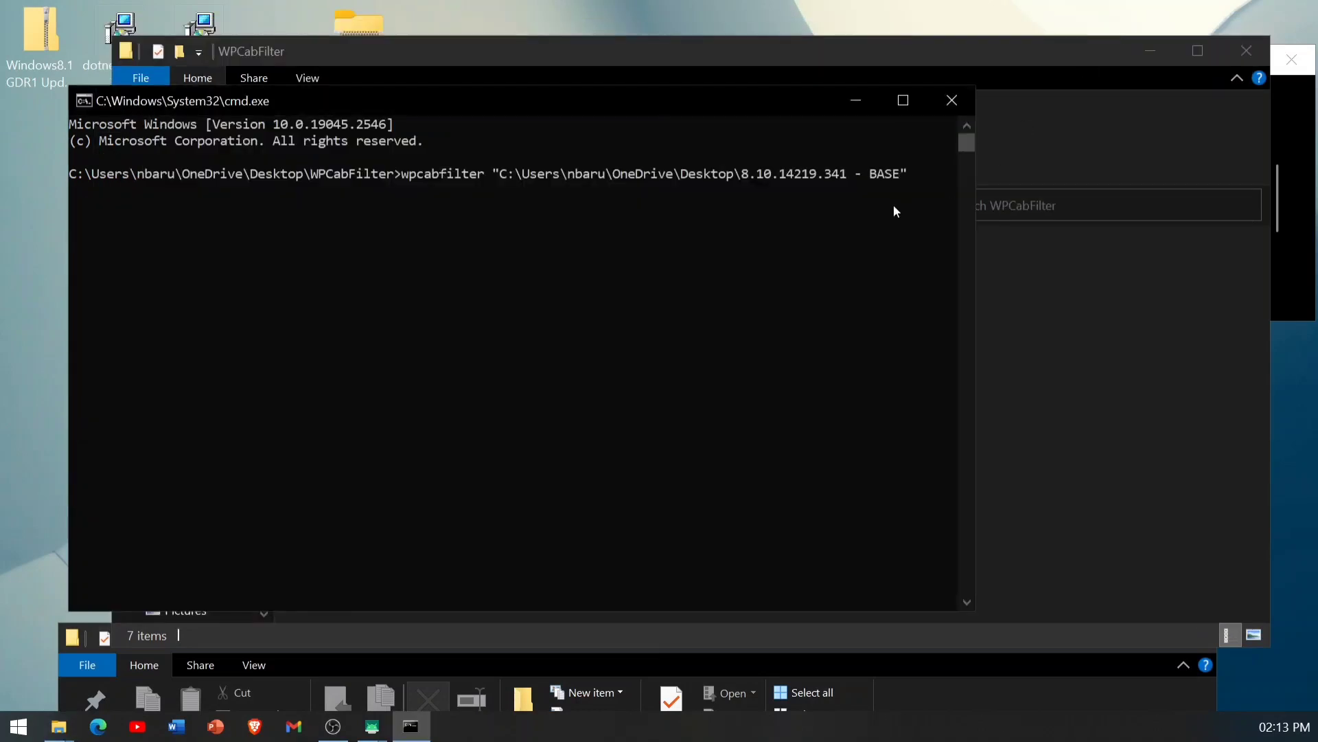
right_click(912, 177)
type("\"")
key("BackSpace")
type("\"")
key("Delete")
left_click(901, 99)
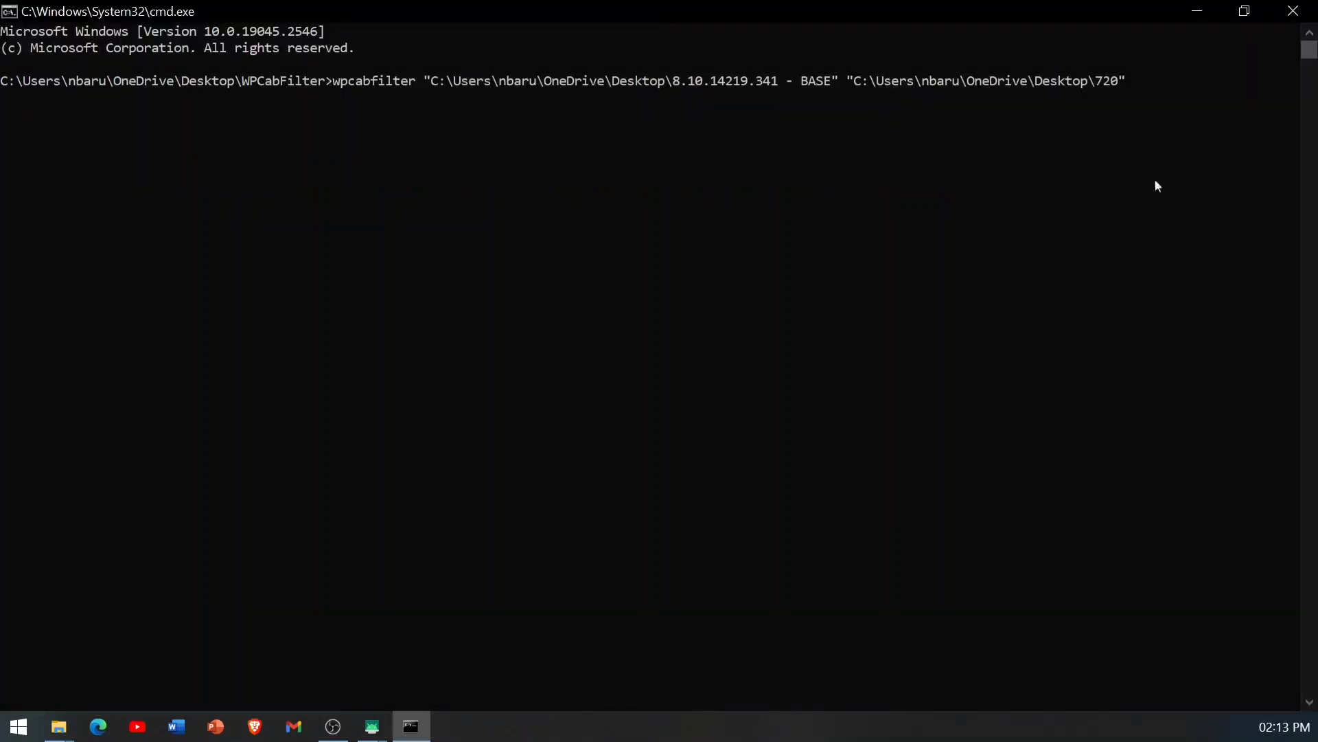
Run wpcabfilter to copy the matching BASE cab packages into 720, then close the console.
left_click(1150, 59)
left_click(1137, 96)
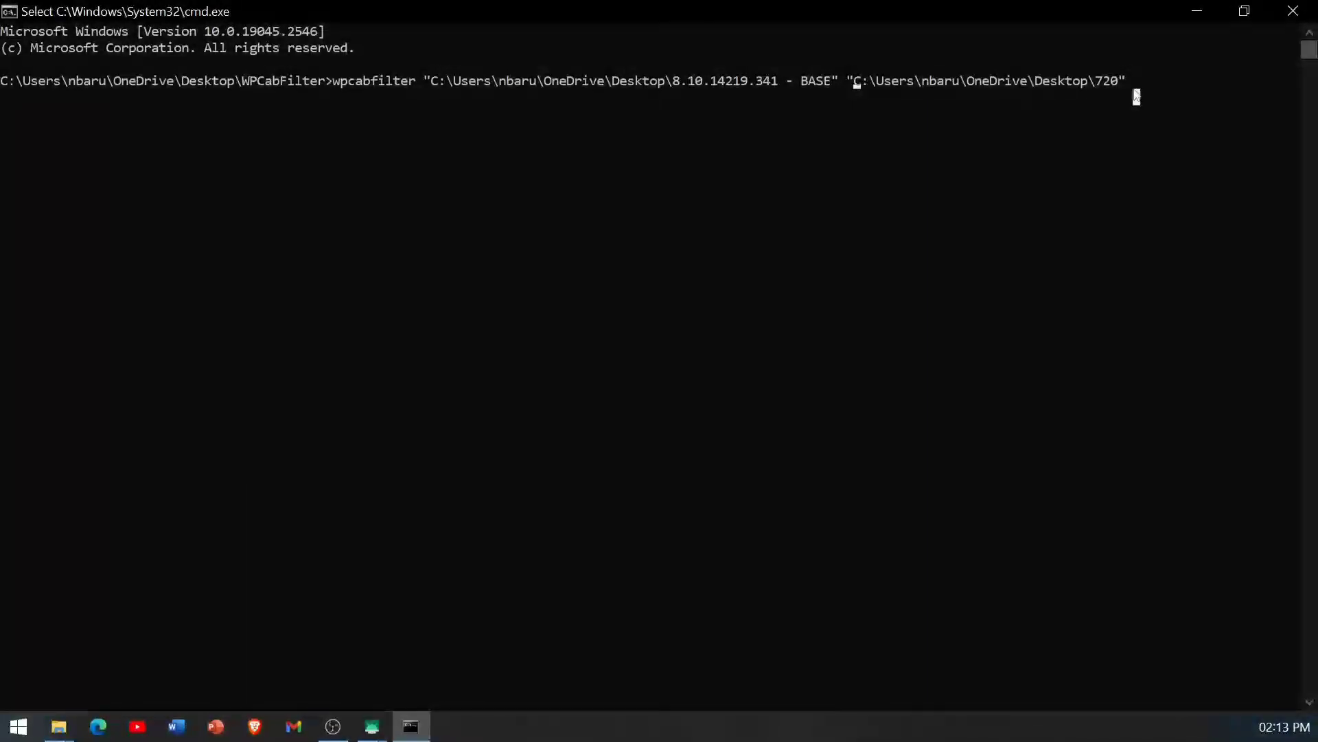
key("Escape")
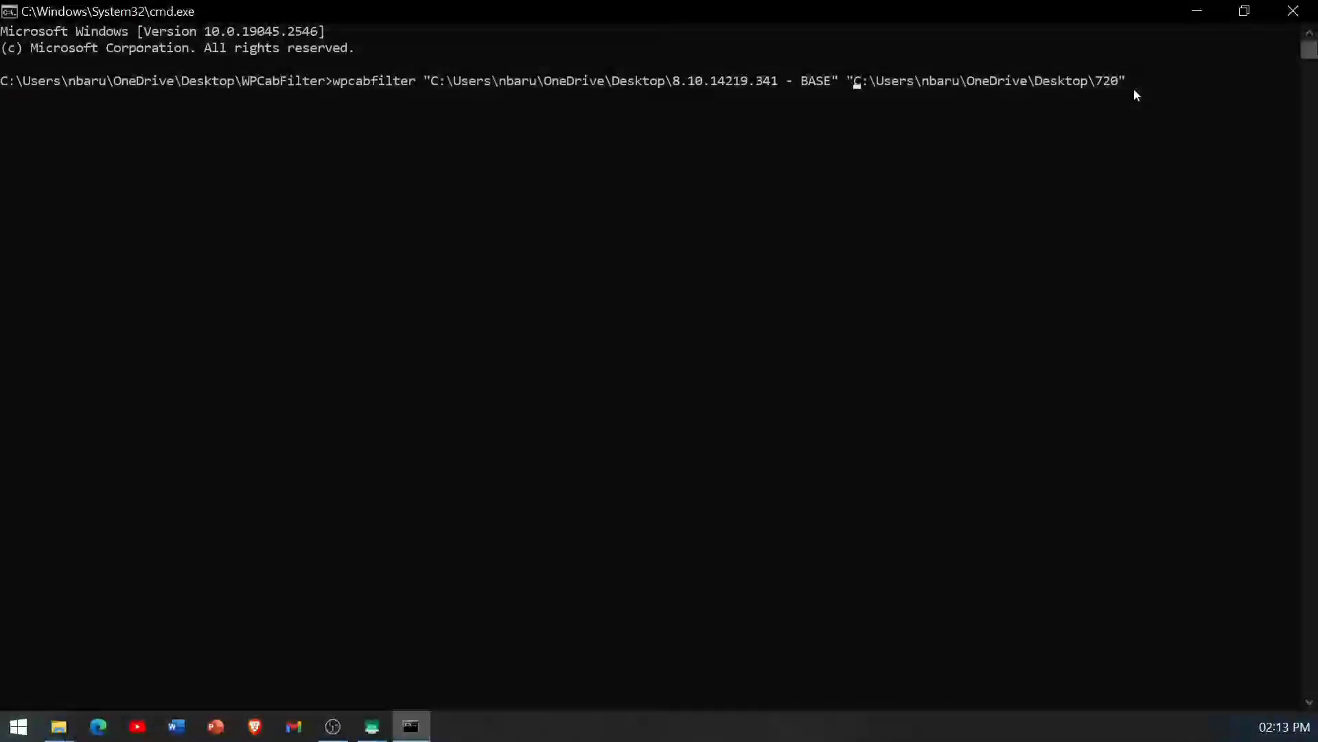
key("Return")
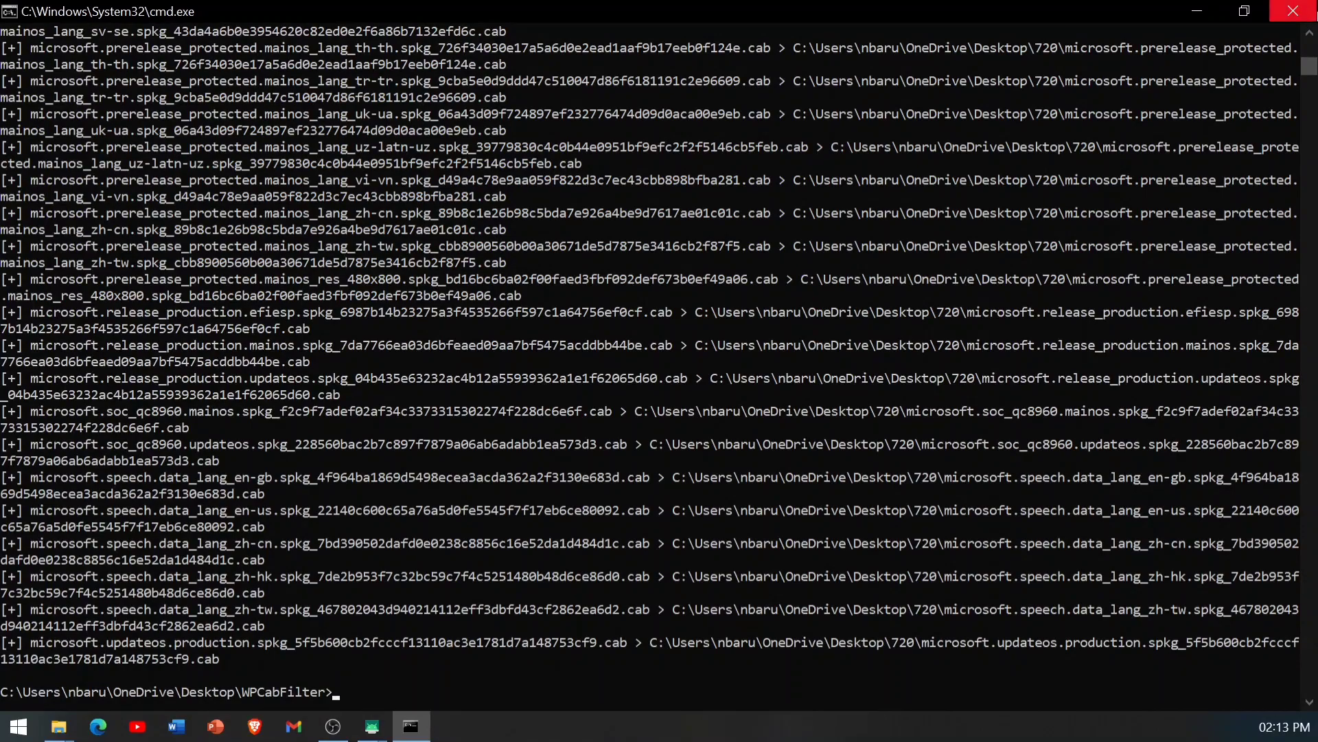
left_click(1293, 11)
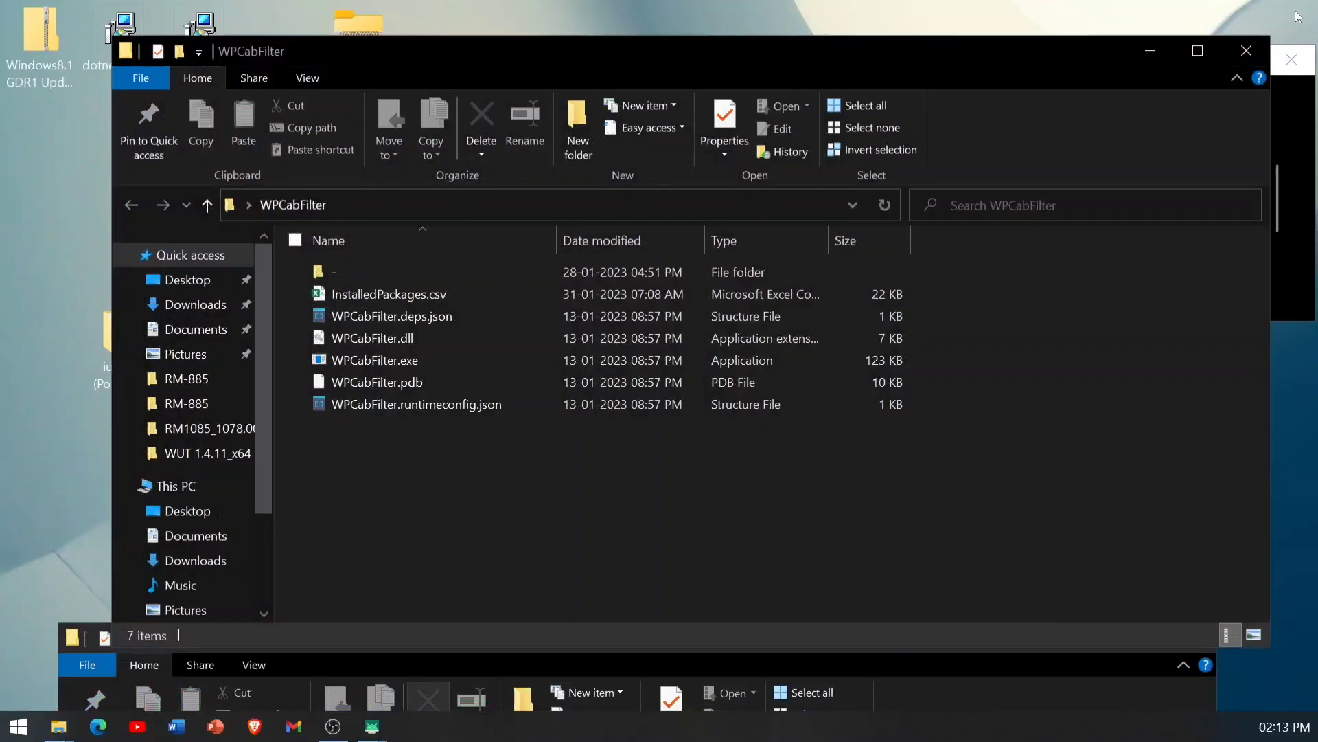
Close the WPCabFilter and iutool (Portable) folder windows.
left_click(1258, 44)
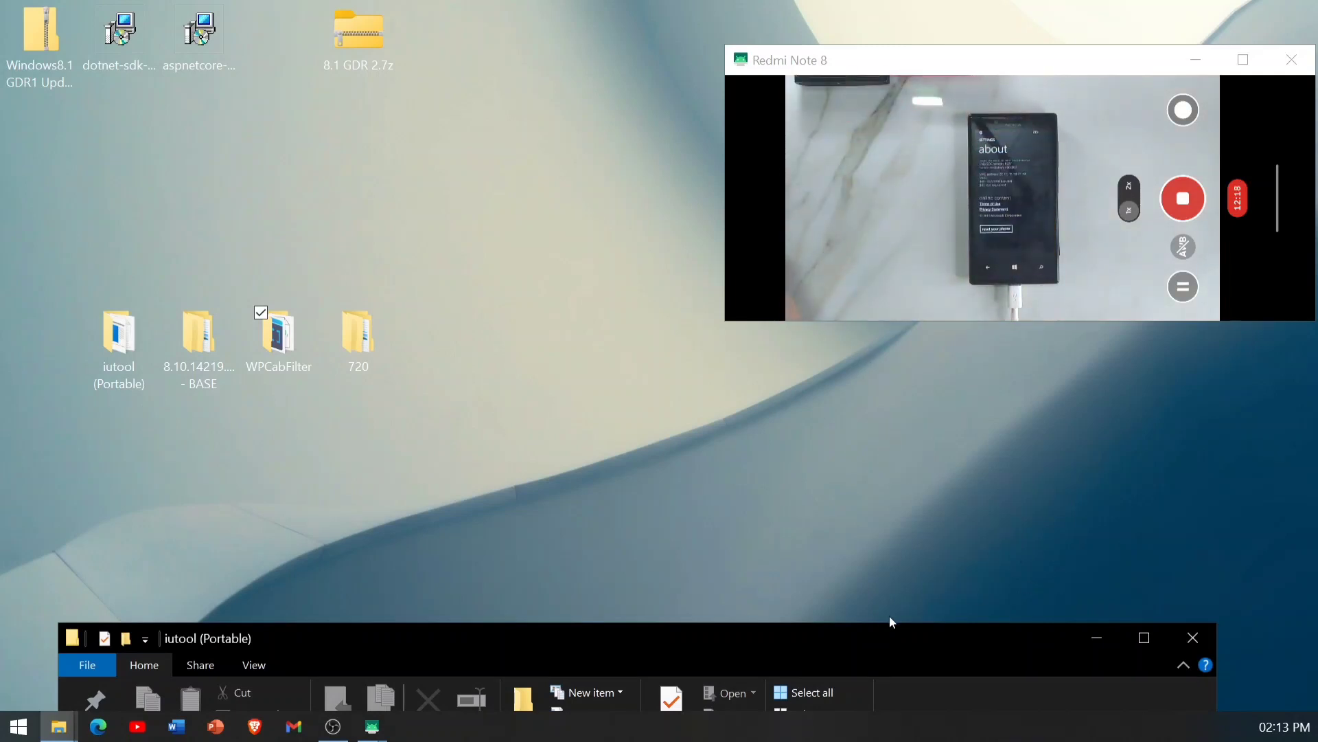
left_click_drag(887, 622, 803, 411)
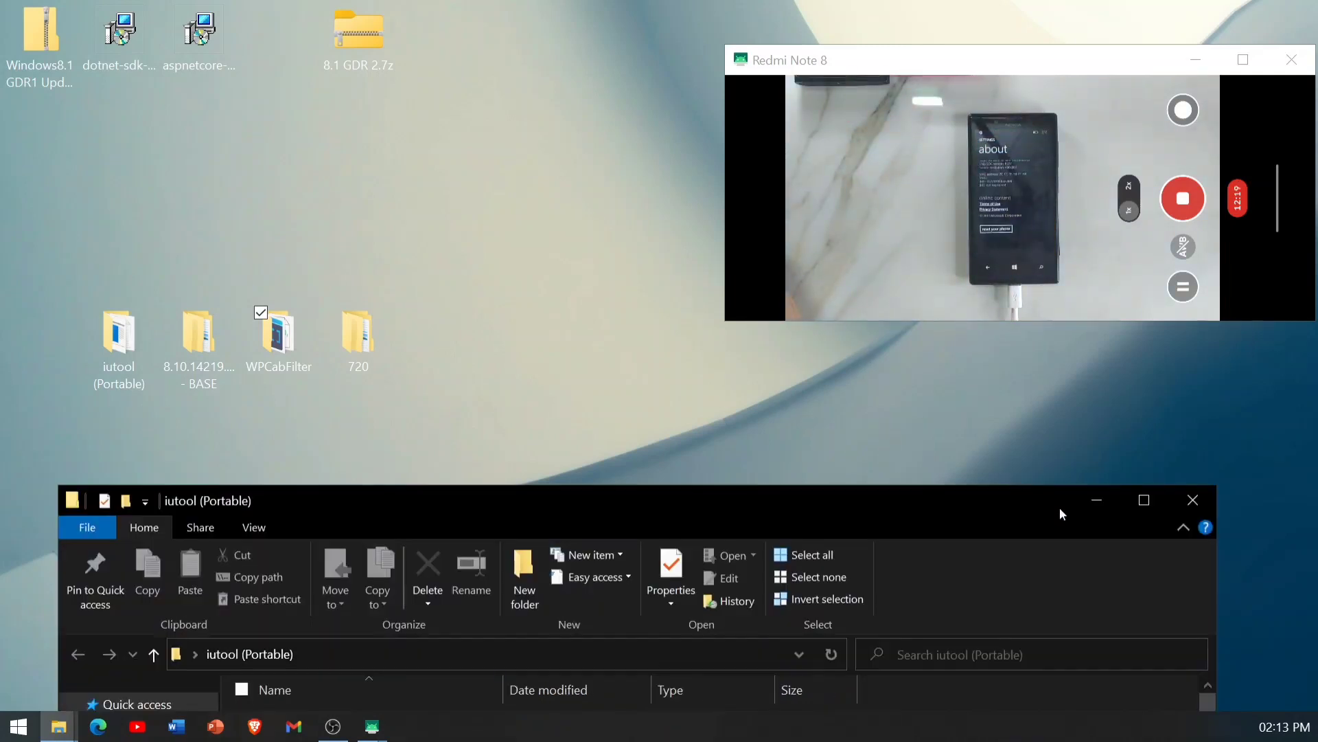
left_click(1193, 493)
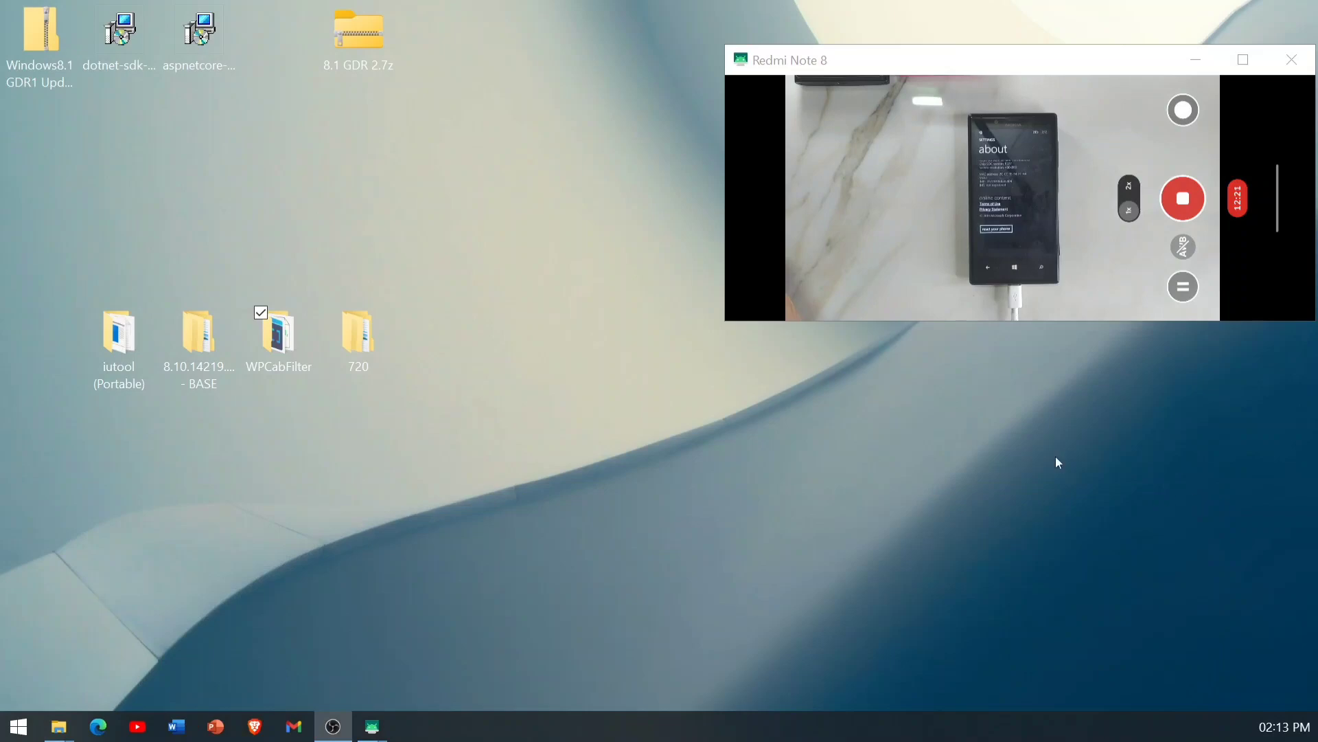
Open the 720 folder of 133 filtered cabs, copy its full path, and close it.
double_click(352, 340)
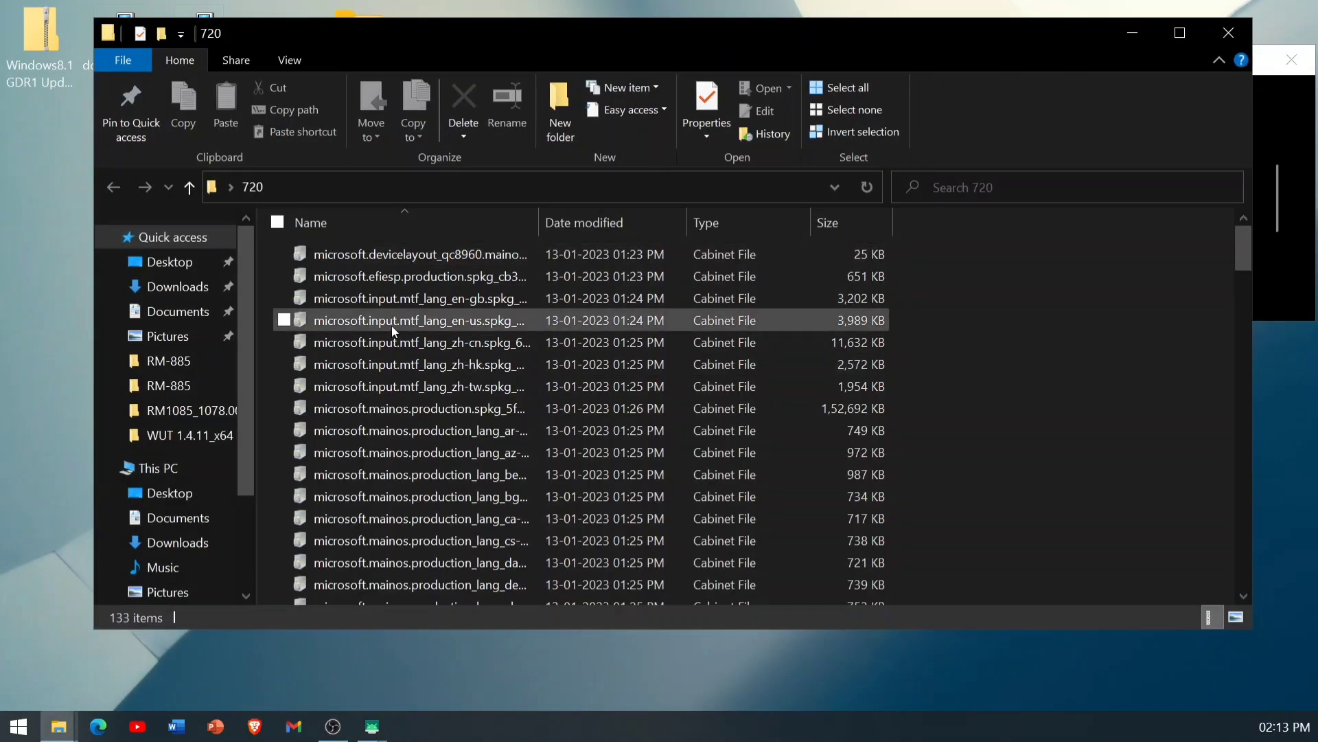
scroll(459, 469, "down", 3)
scroll(459, 469, "up", 3)
scroll(474, 522, "down", 15)
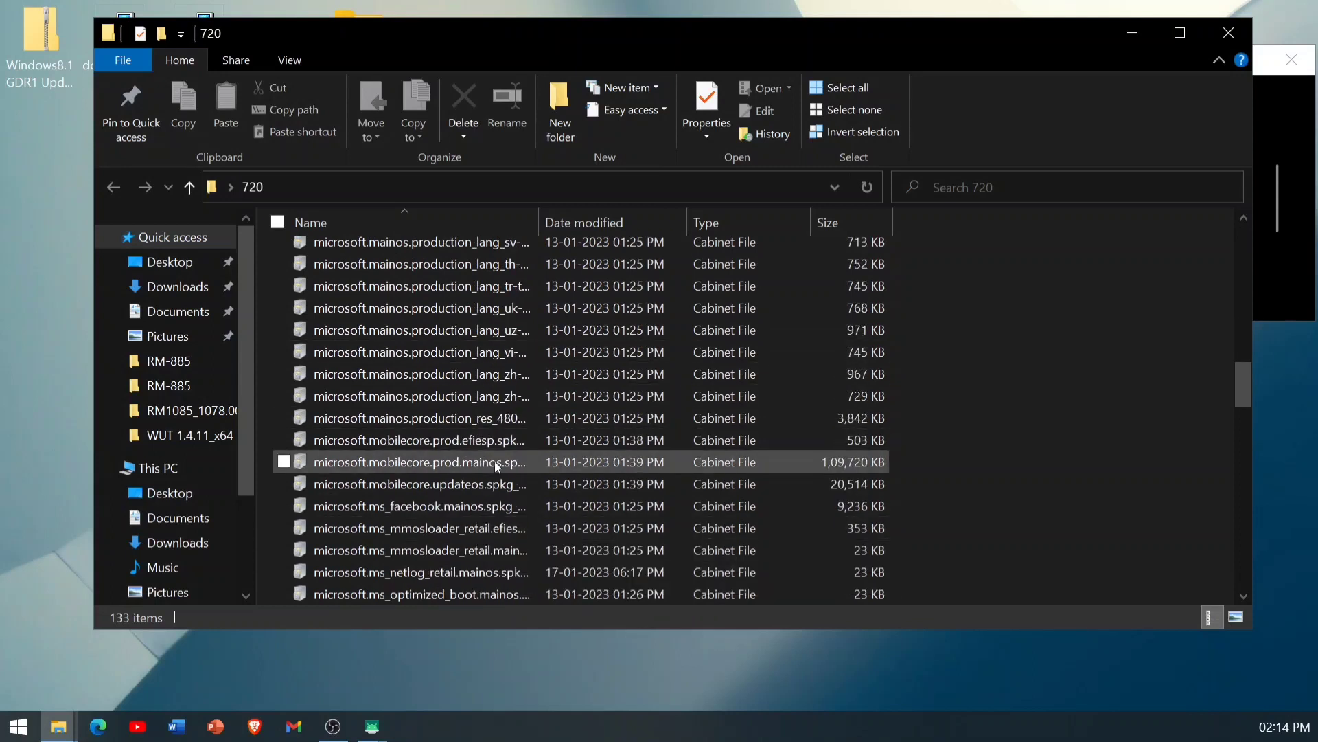
scroll(497, 483, "up", 15)
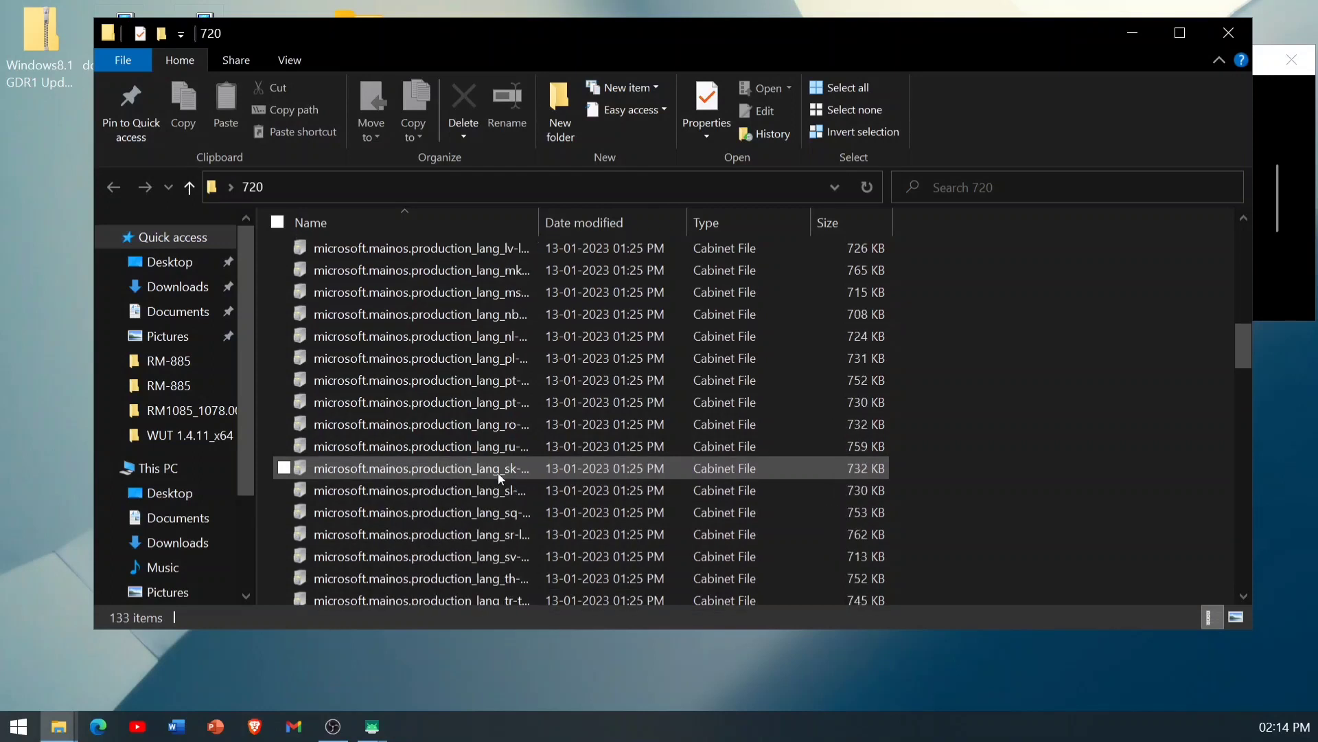
left_click(353, 185)
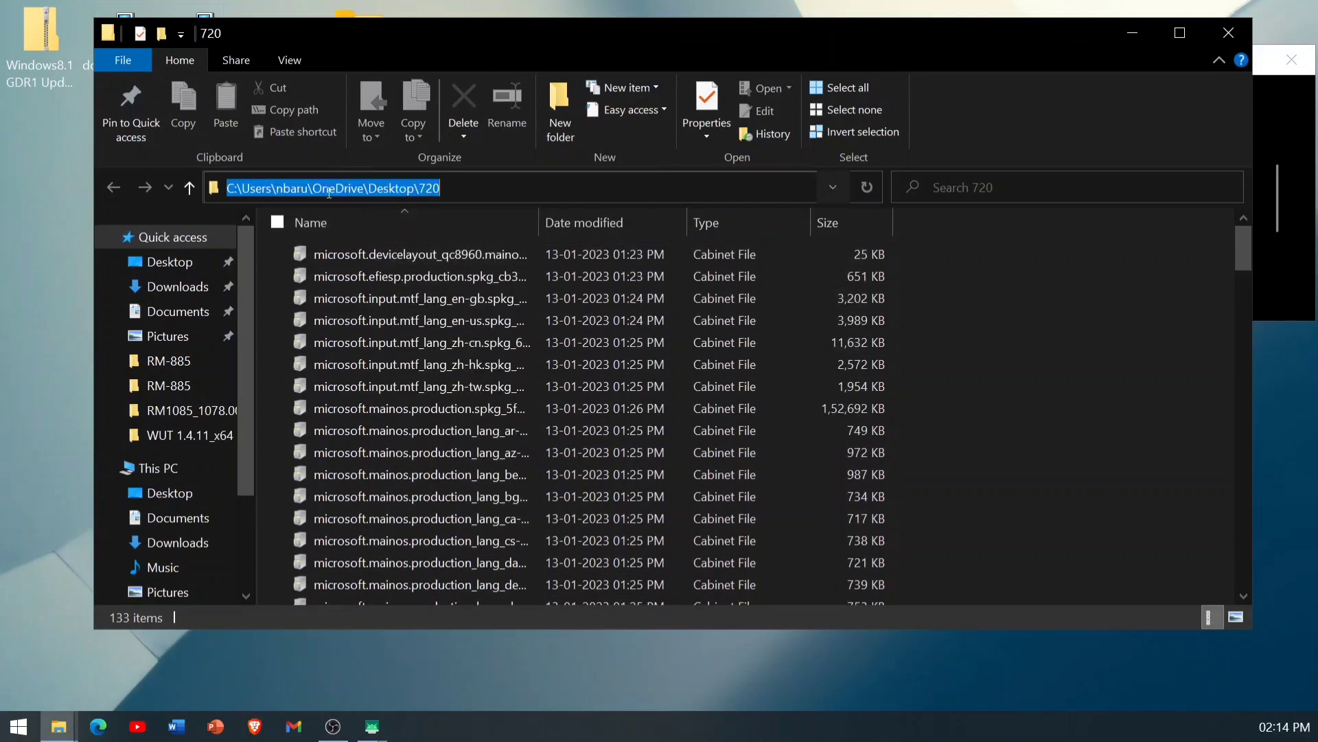
right_click(325, 194)
left_click(176, 253)
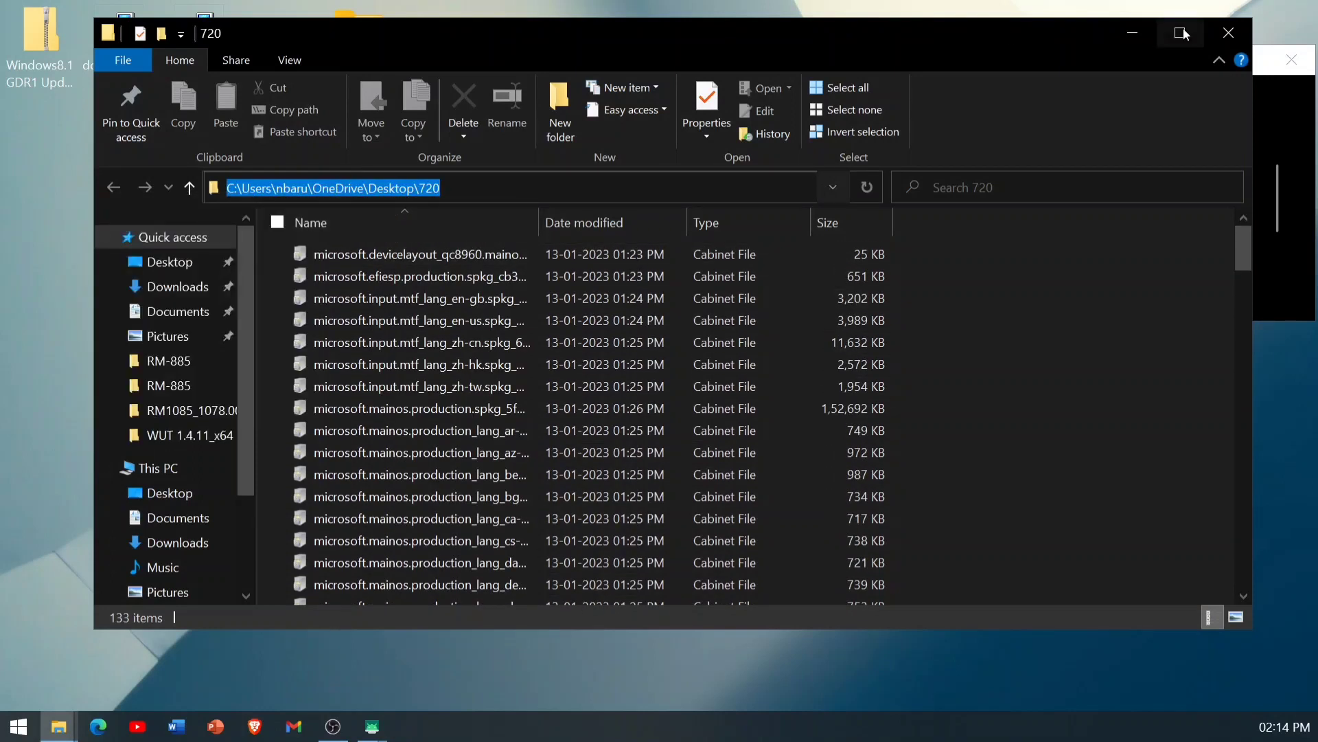
left_click(1212, 33)
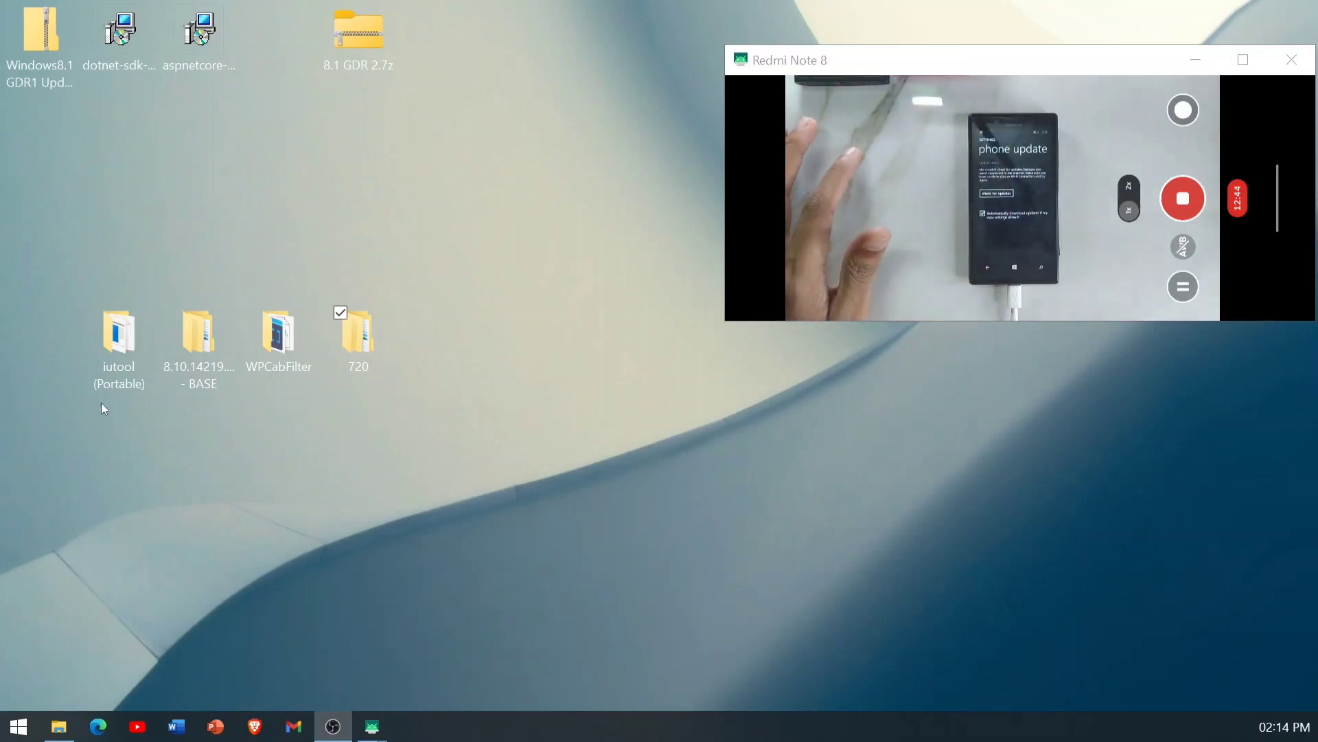
Open a command prompt inside the iutool (Portable) folder via its address bar.
double_click(117, 375)
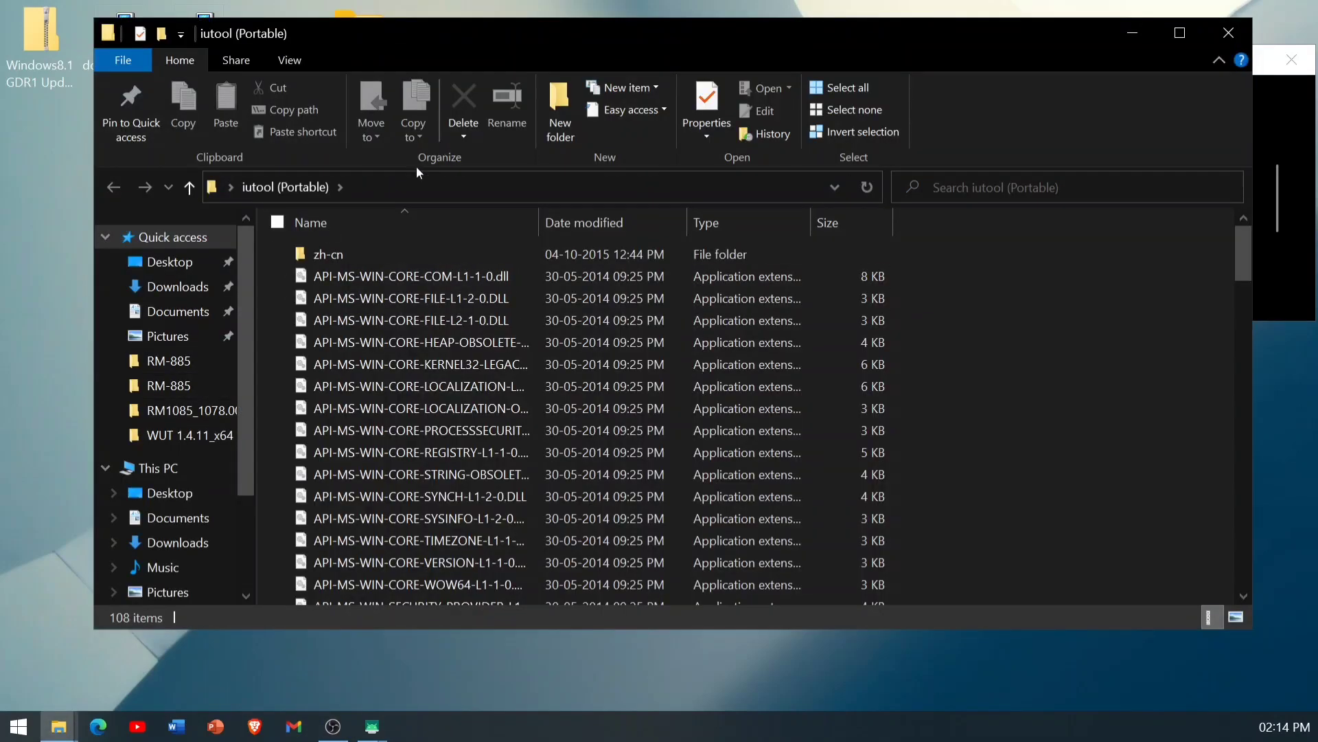
left_click(400, 186)
type("cmd")
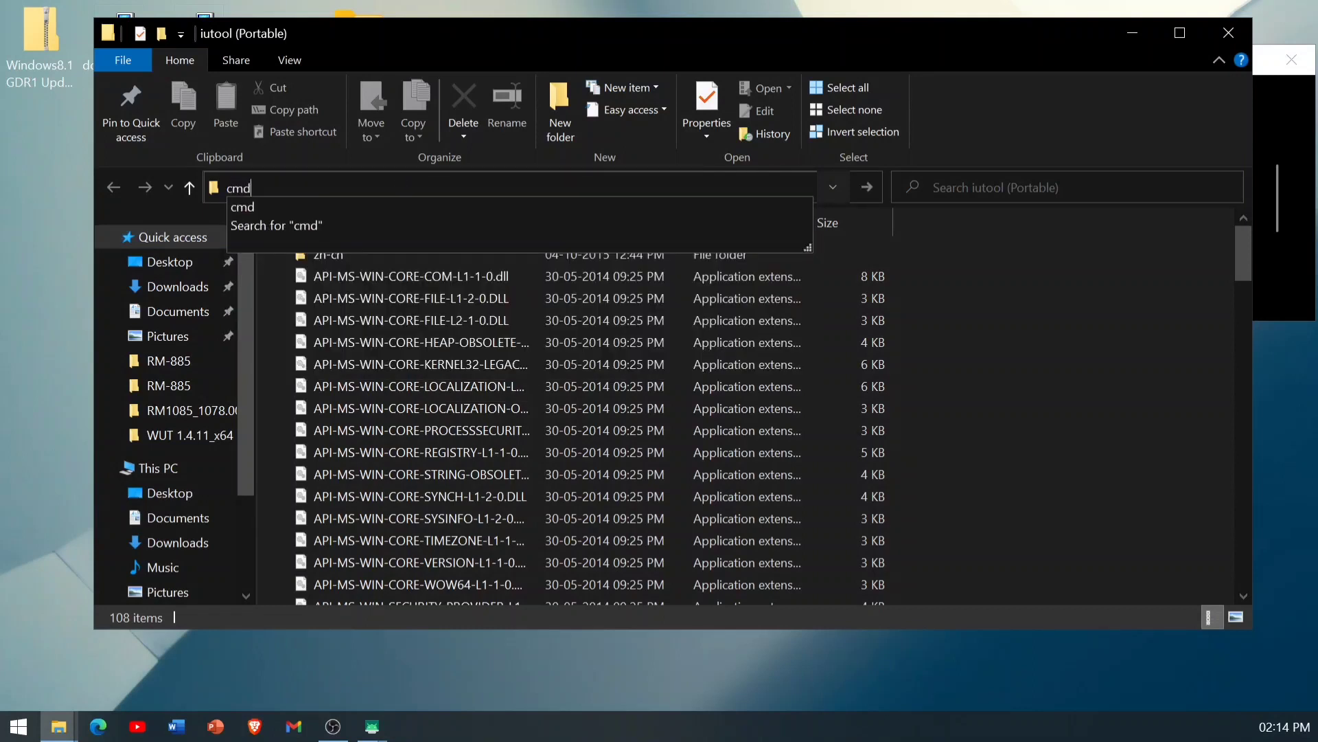
key("Return")
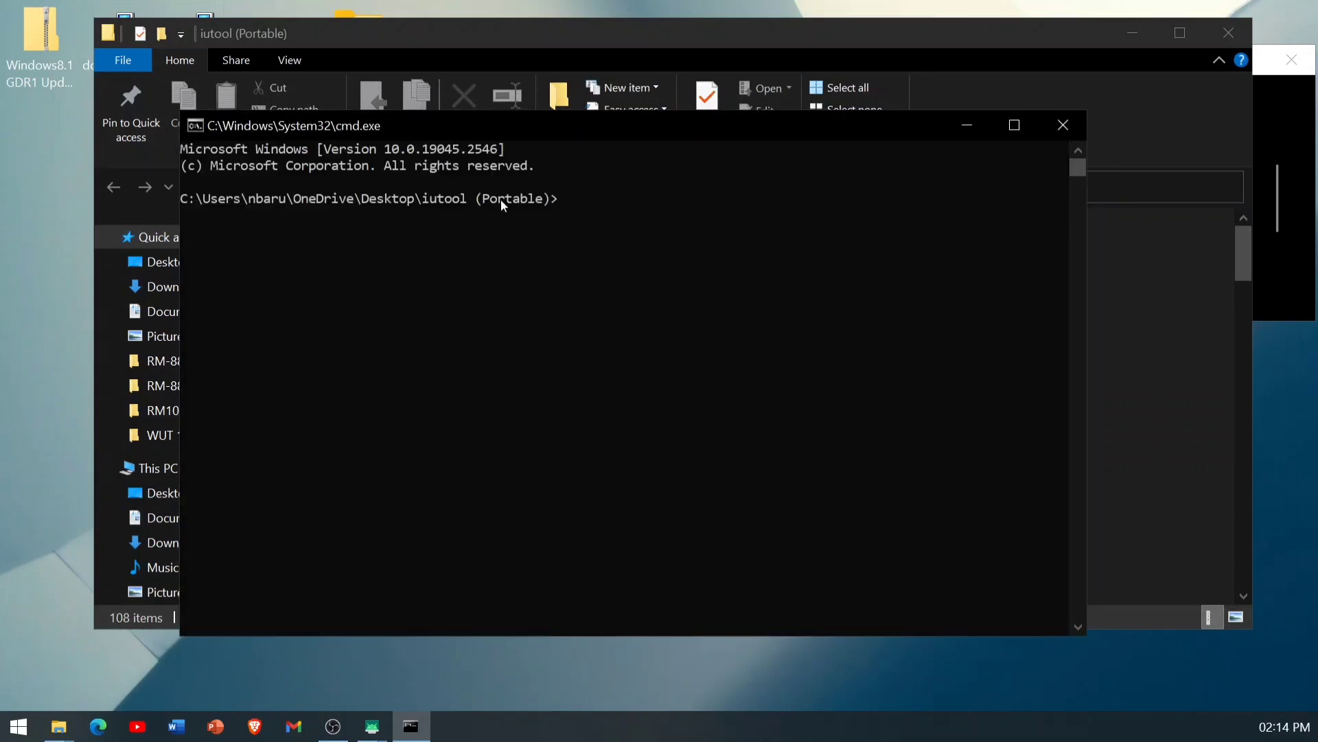
Run `iutool -v -p` on the quoted 720 folder path to start the phone update transfer.
type("iutool -v -p")
key("ctrl+v")
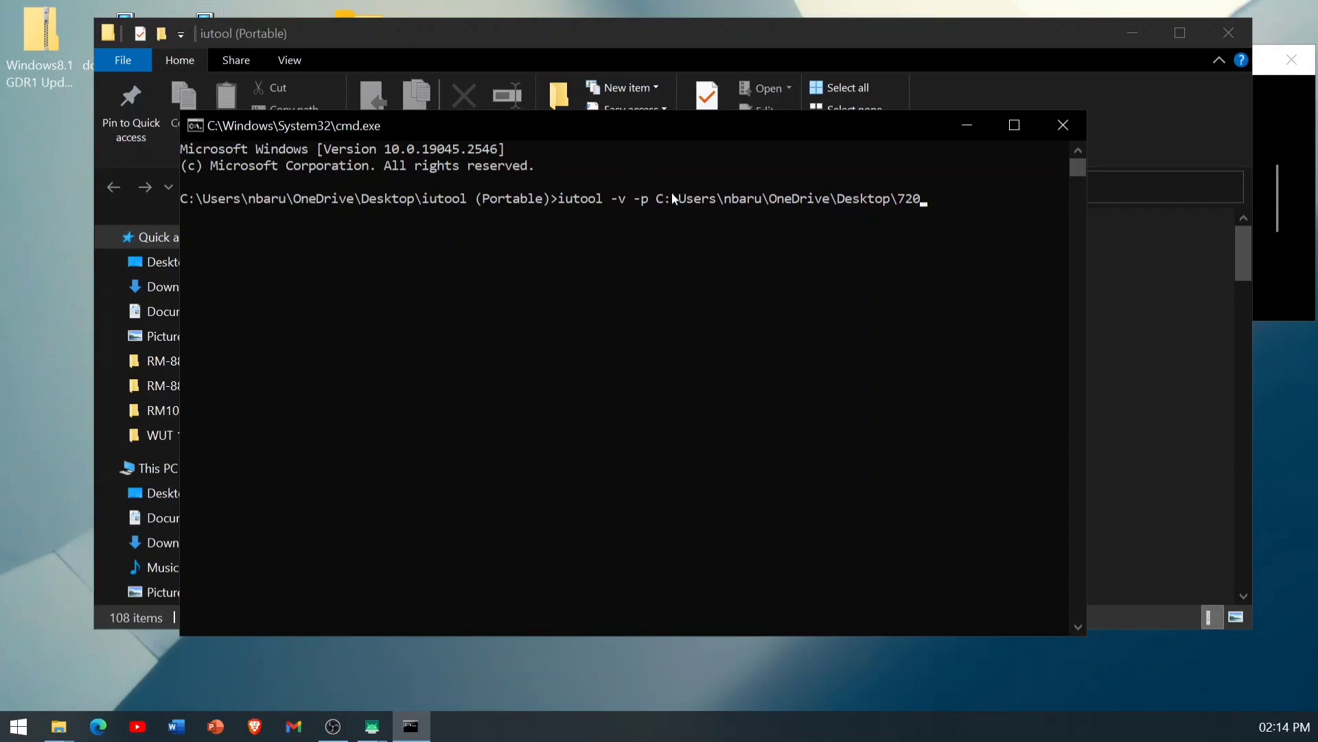
type("\"")
key("Left")
key("Left")
key("Left")
key("Left")
key("Left")
key("Left")
key("Left")
key("Left")
key("Left")
key("Left")
key("Left")
key("Left")
key("Left")
key("Left")
key("Left")
key("Left")
key("Left")
key("Left")
key("Left")
key("Left")
key("Left")
key("Left")
type("\"")
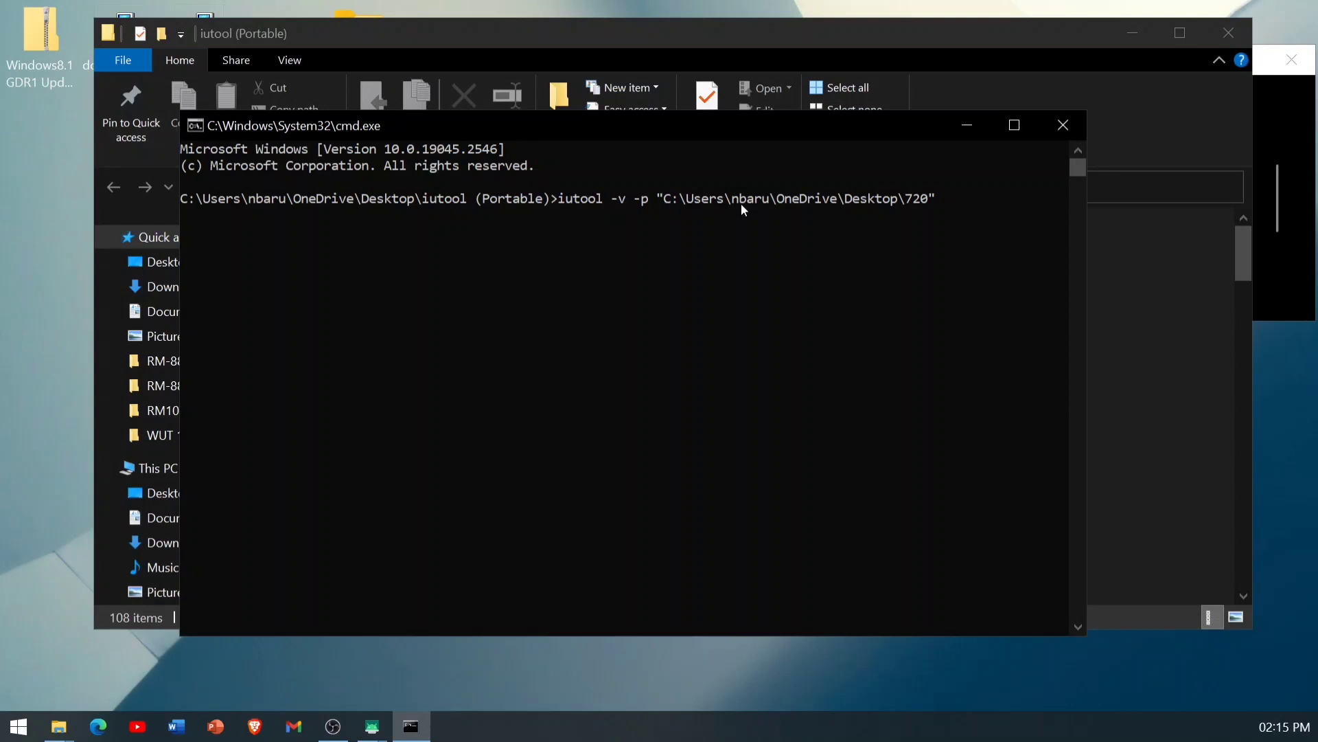
key("Return")
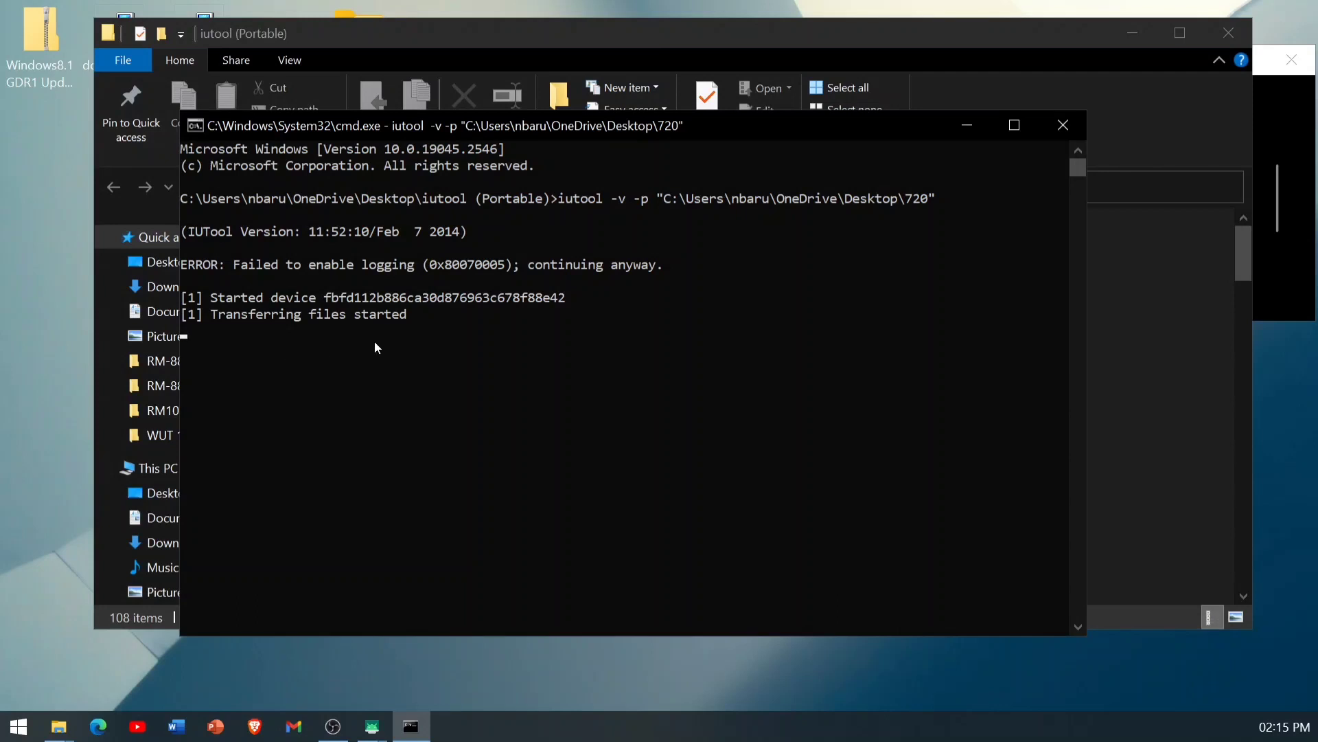
Move the phone camera window to the screen centre and enlarge it.
left_click(1269, 119)
left_click_drag(995, 57, 809, 164)
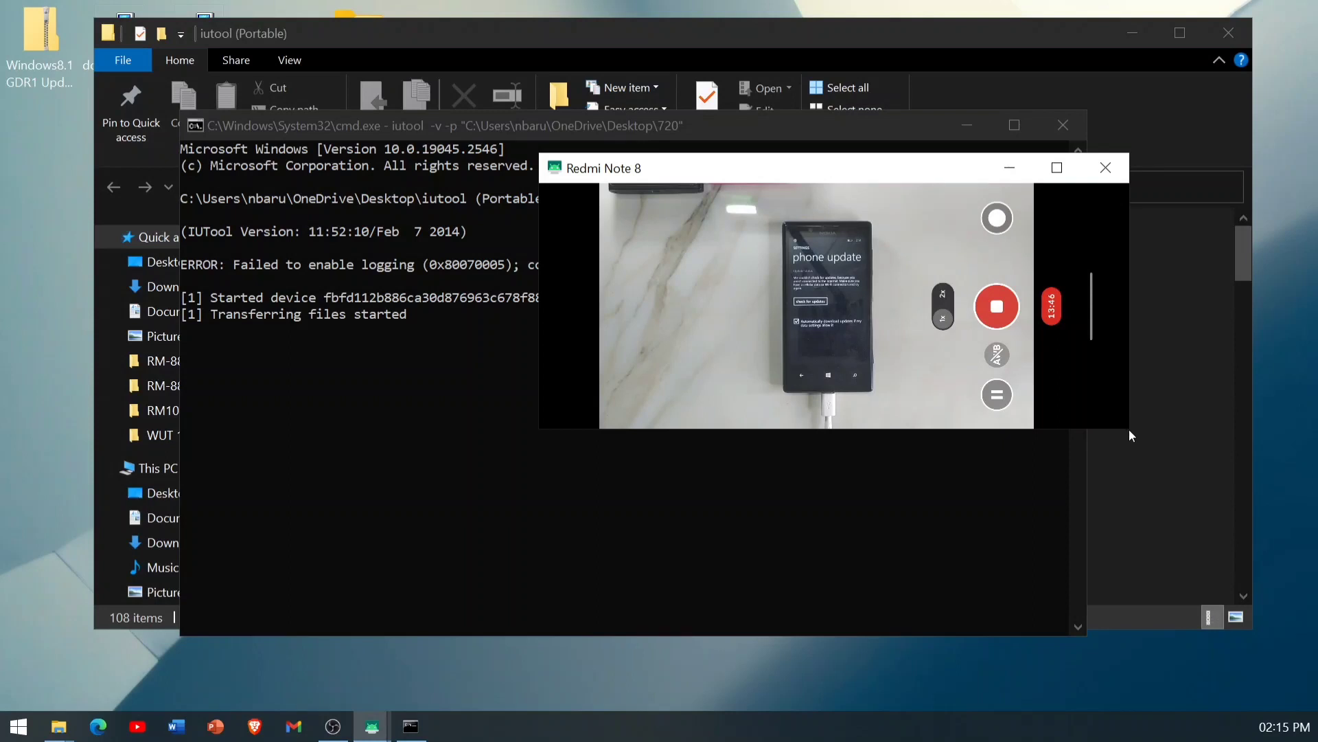
left_click_drag(1123, 429, 1256, 637)
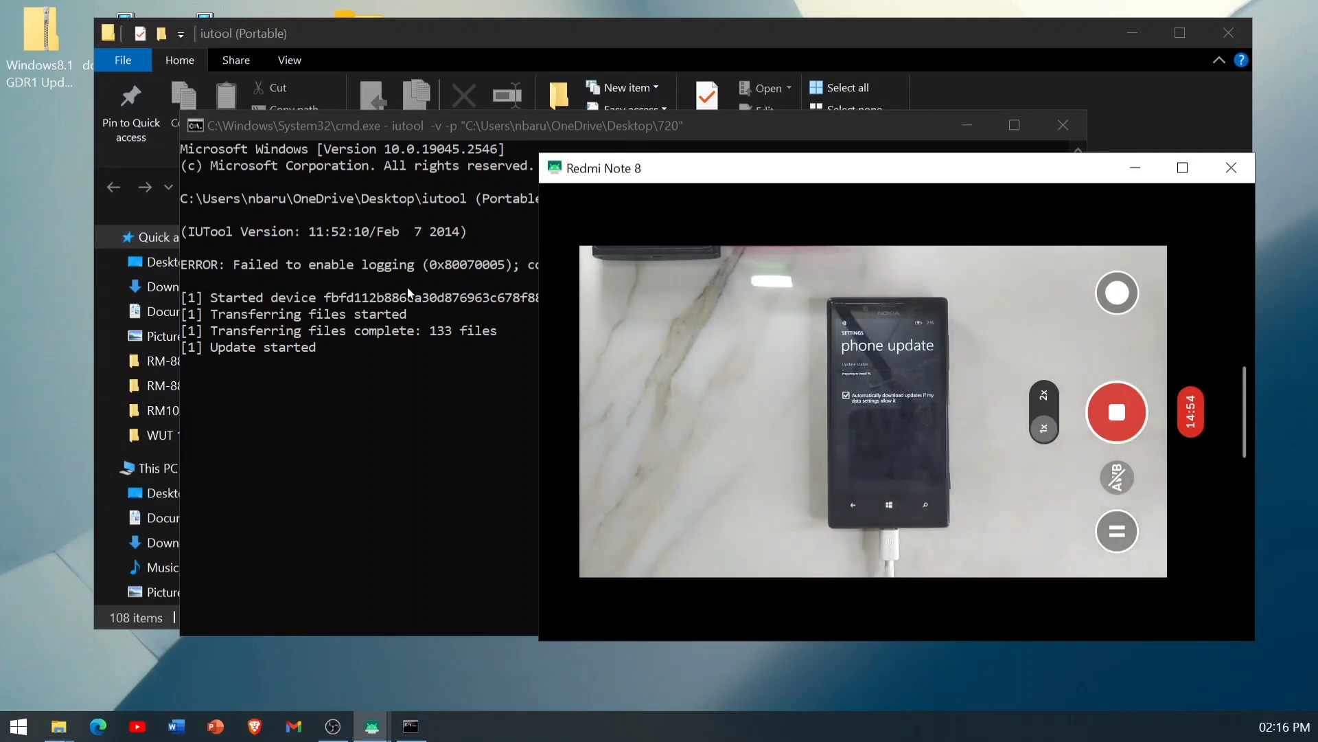
After all 133 files transfer and the update starts, close the command window and iutool folder.
mouse_move(59, 725)
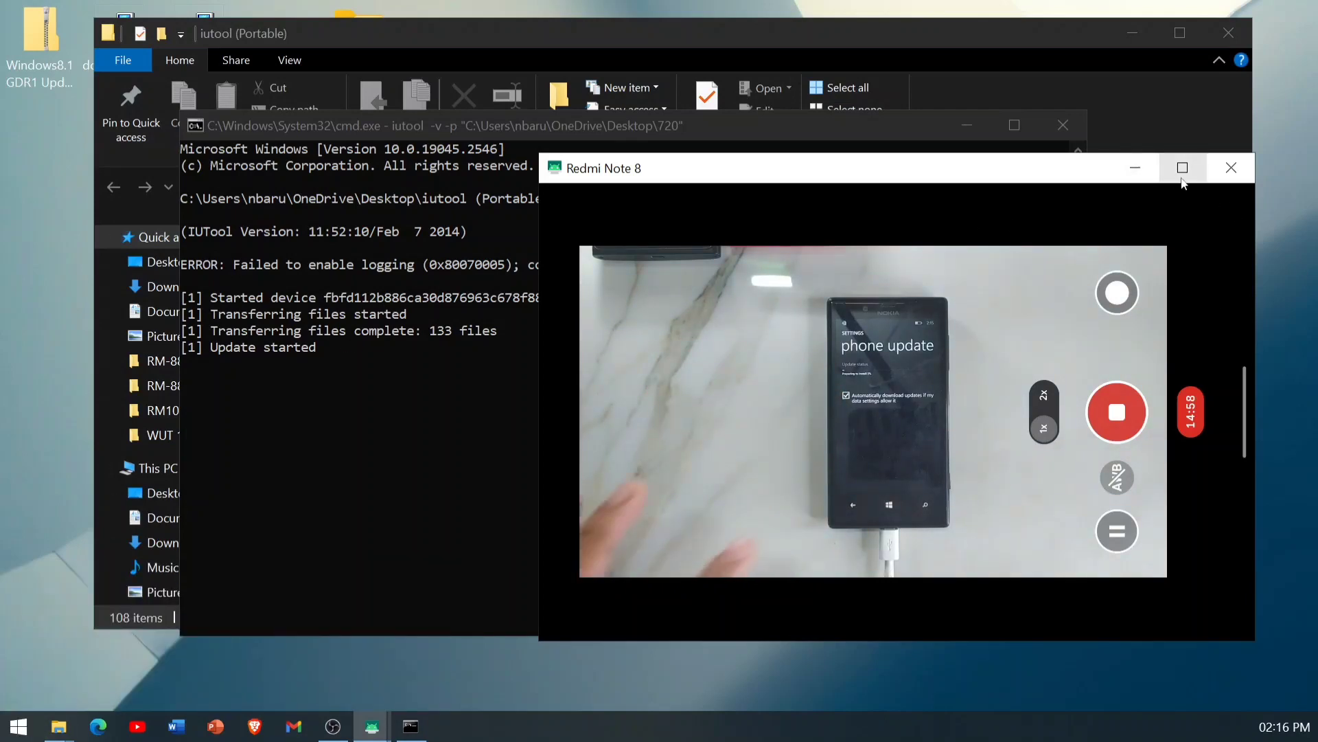
left_click(1067, 132)
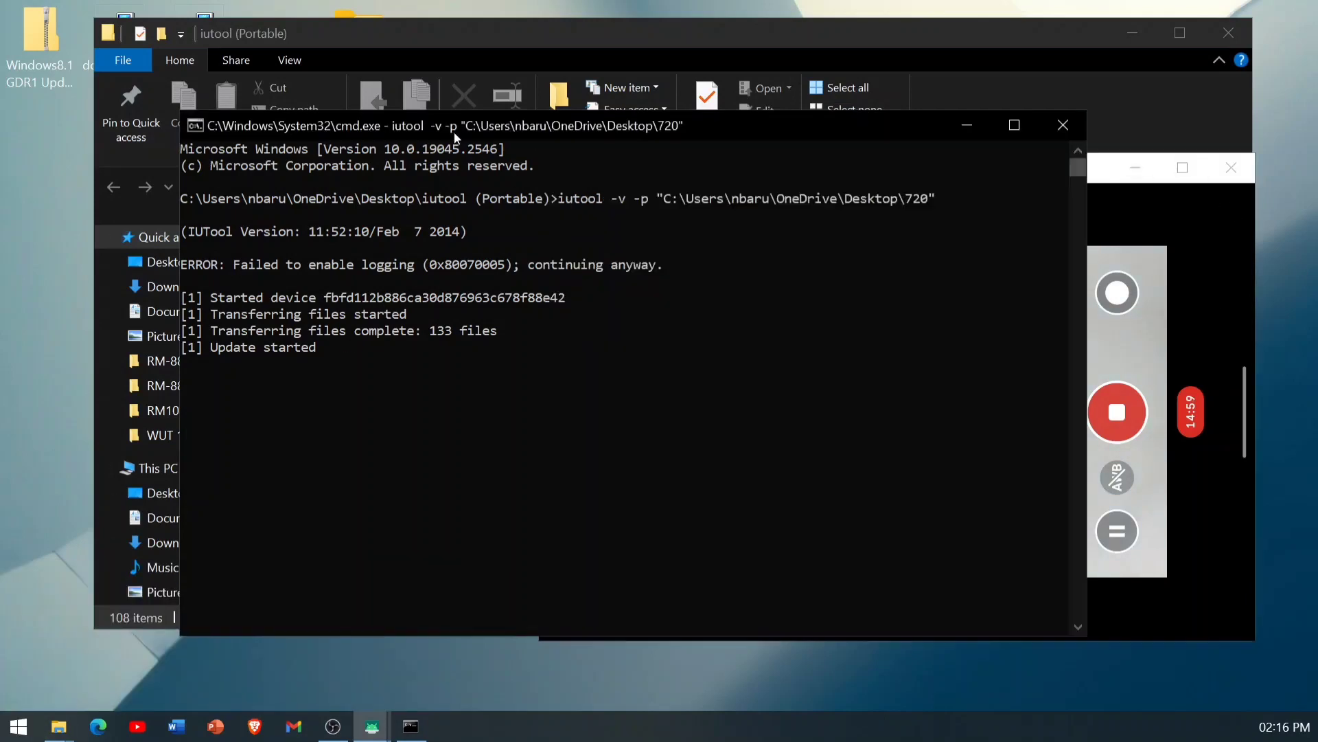
left_click(1063, 124)
left_click(1240, 44)
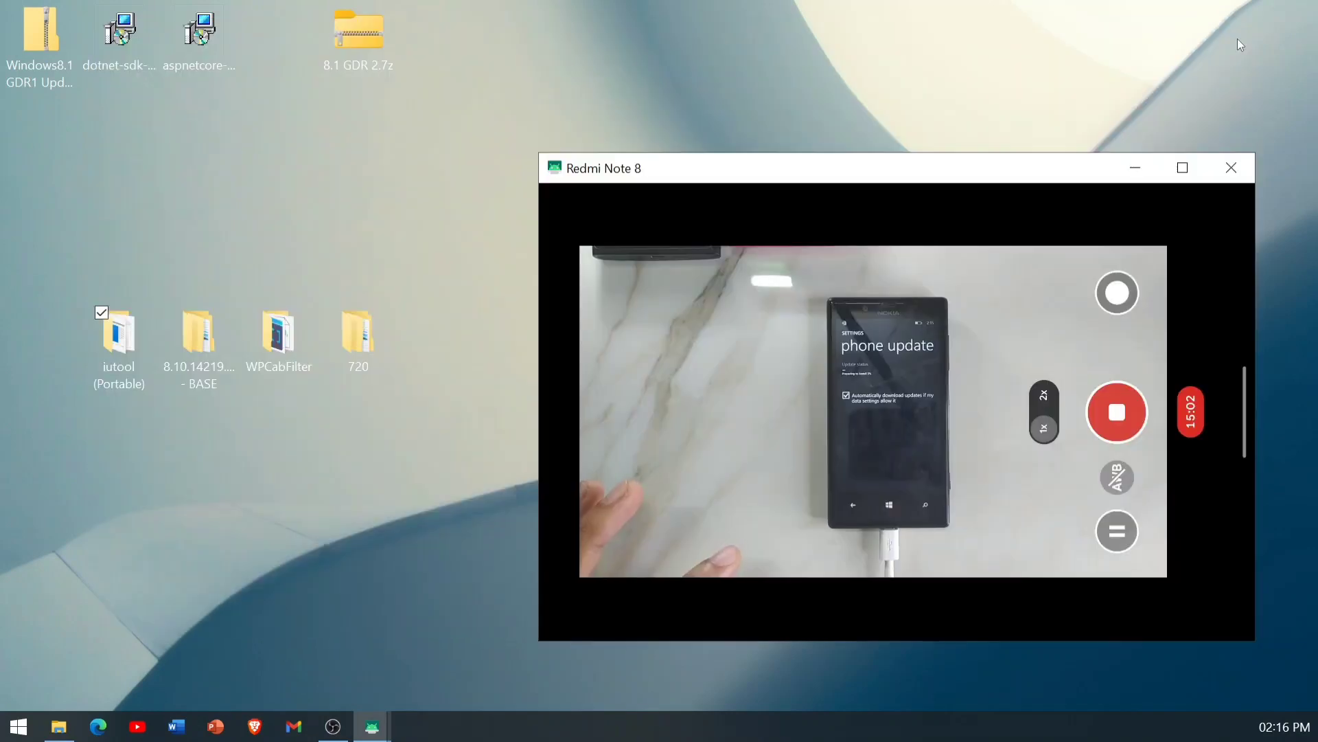
Maximize the phone mirror, move the 8.1 GDR 2.7z archive right, then restore the mirror.
left_click(1180, 169)
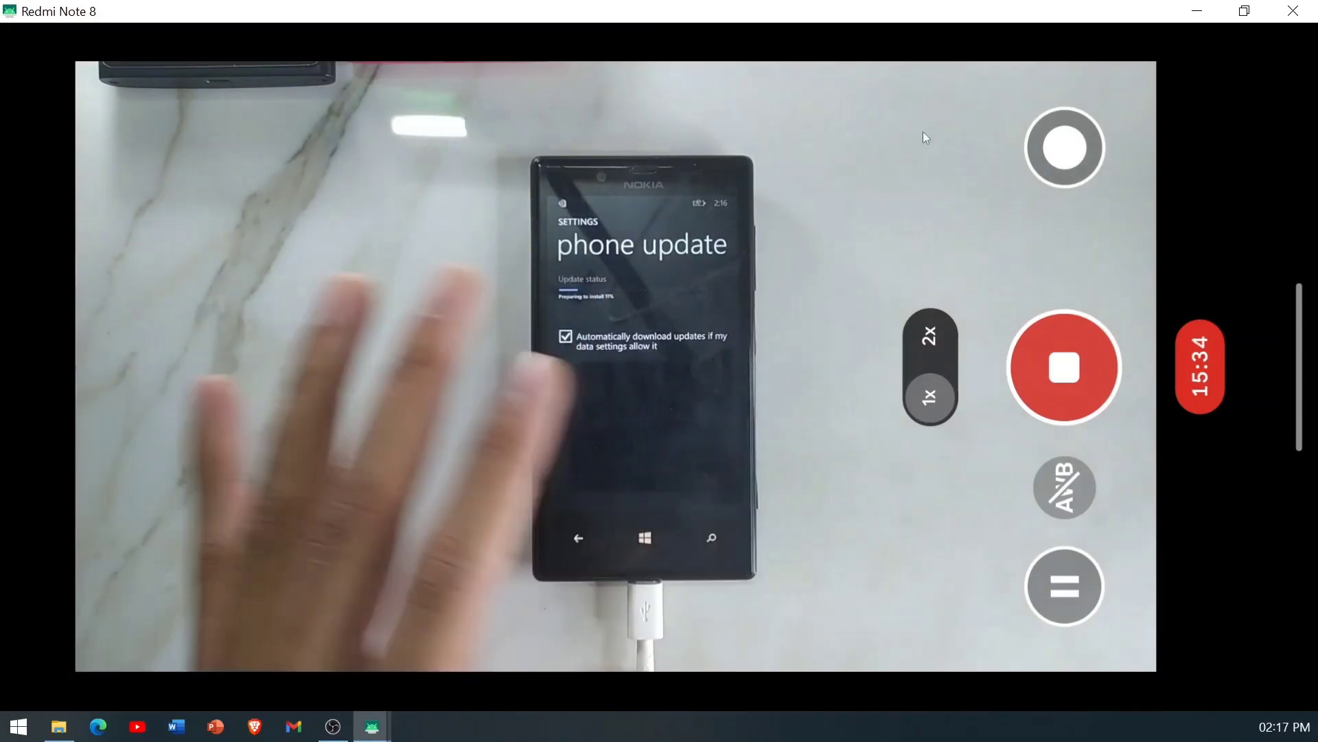
left_click(1196, 10)
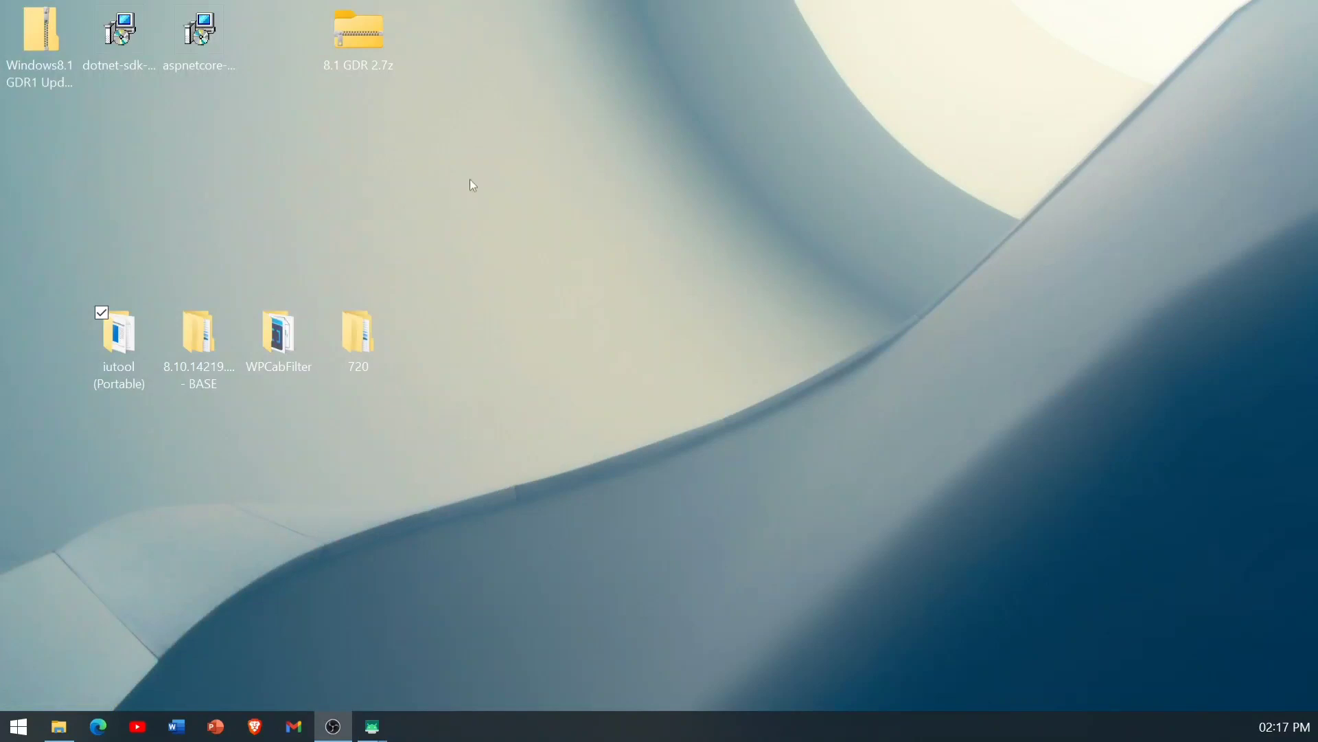
left_click_drag(358, 31, 683, 262)
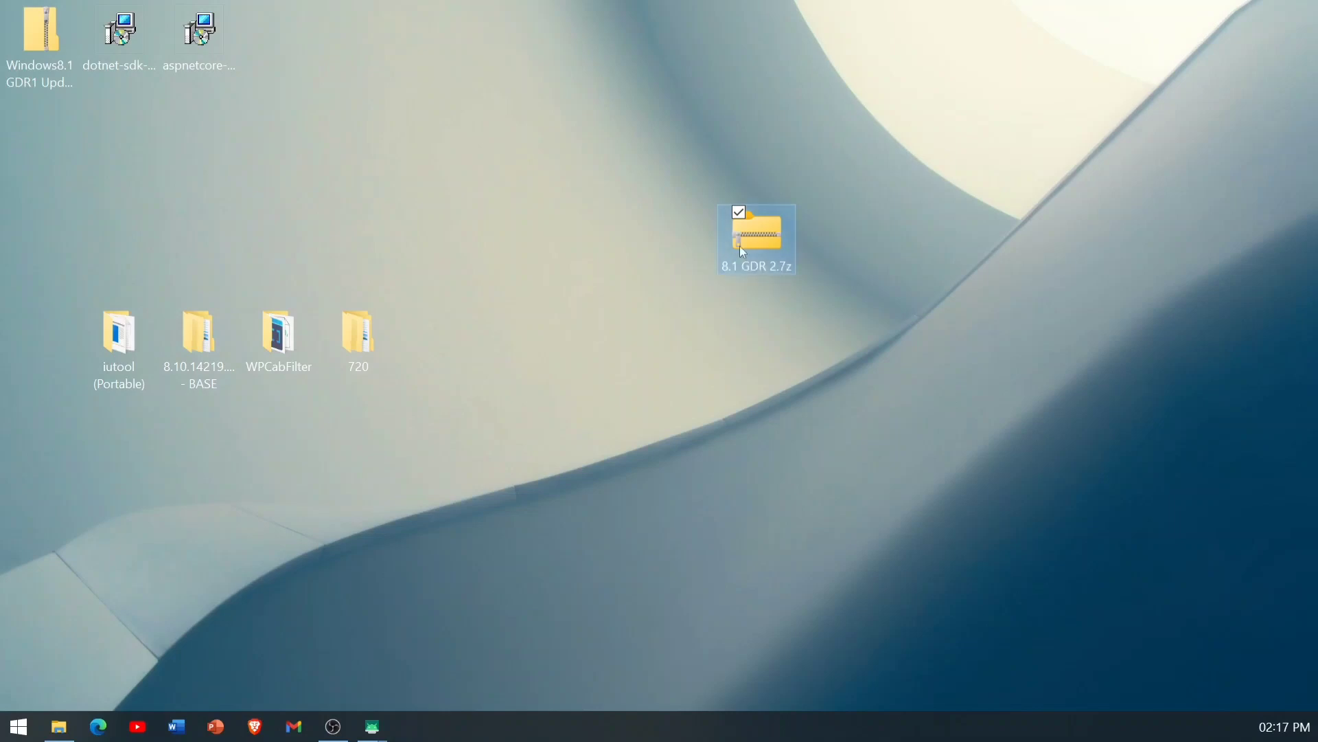
left_click_drag(788, 237, 1000, 218)
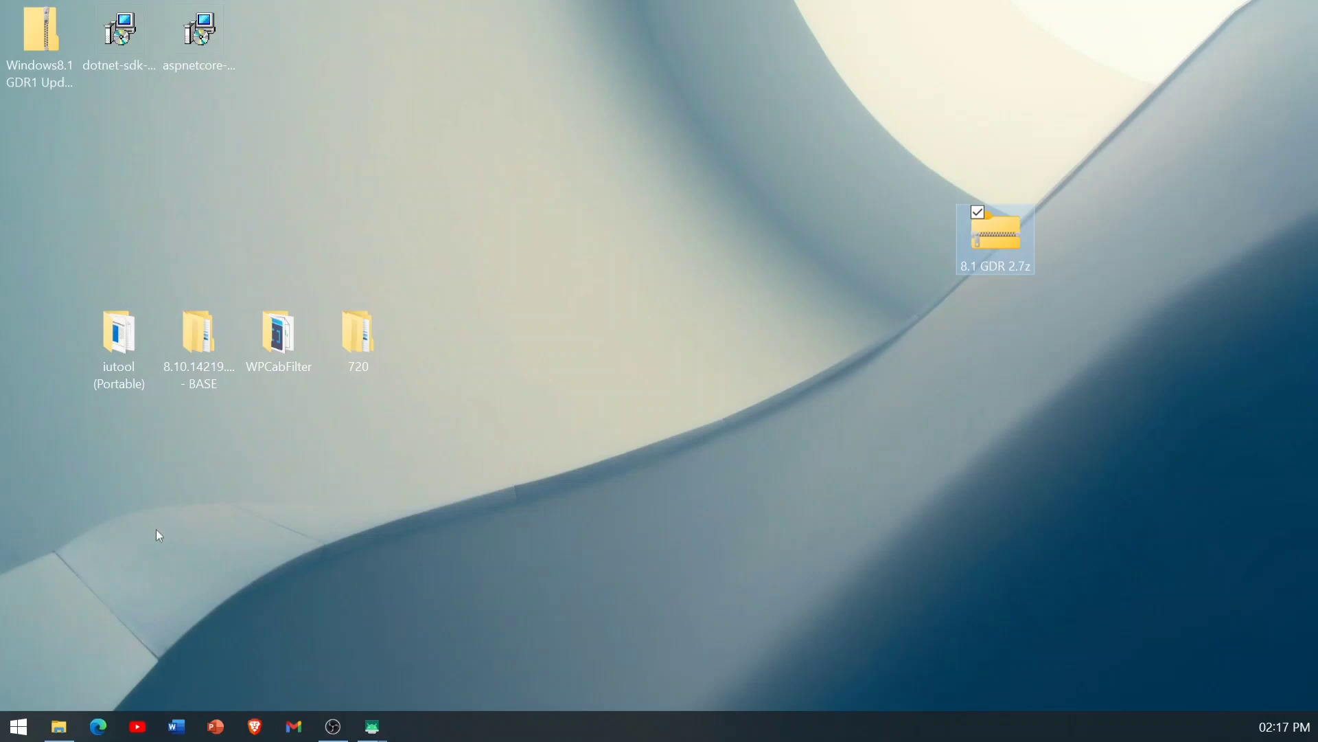
mouse_move(373, 726)
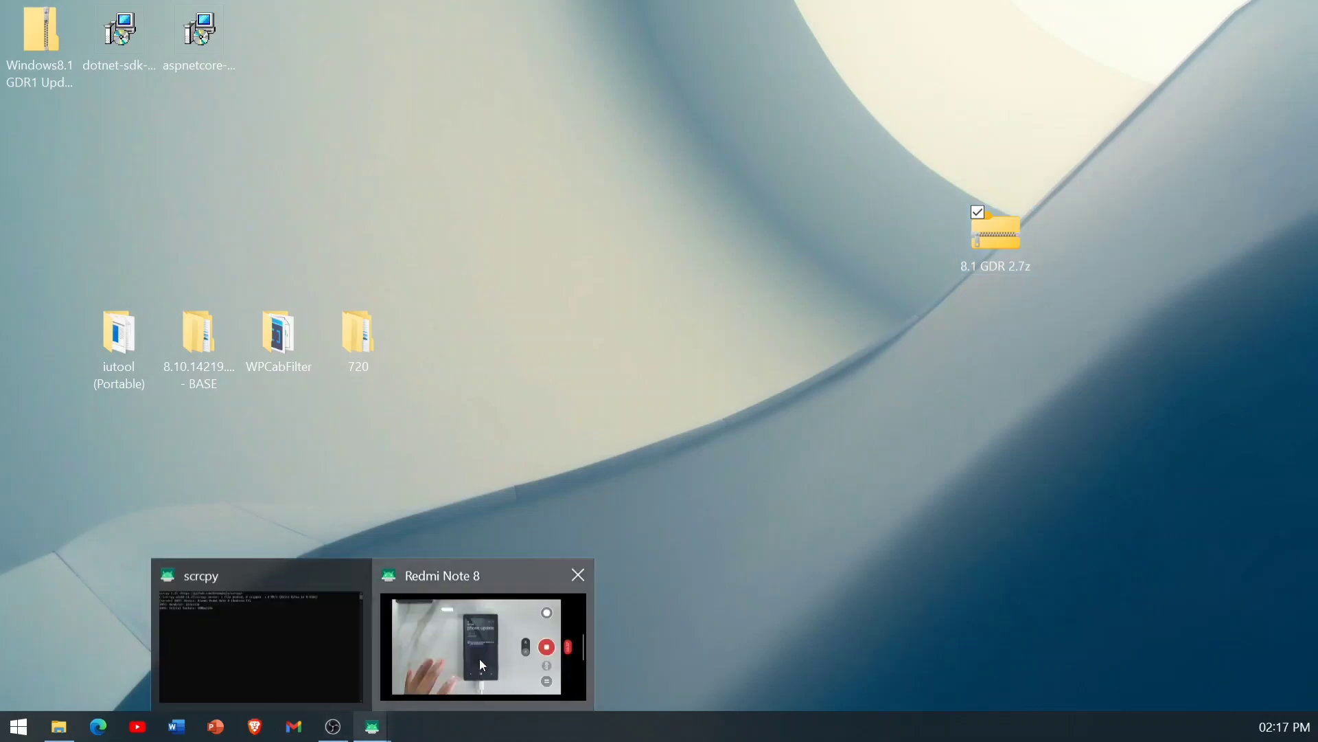
left_click(479, 658)
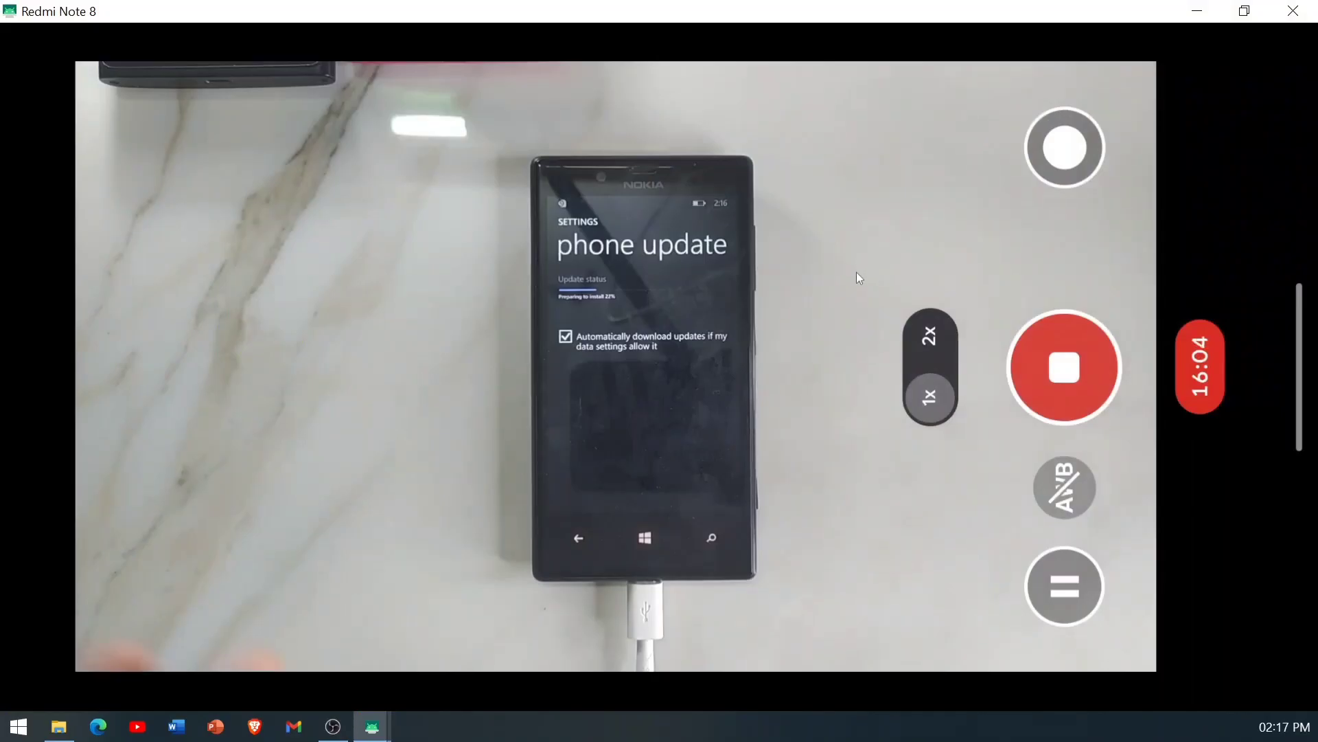